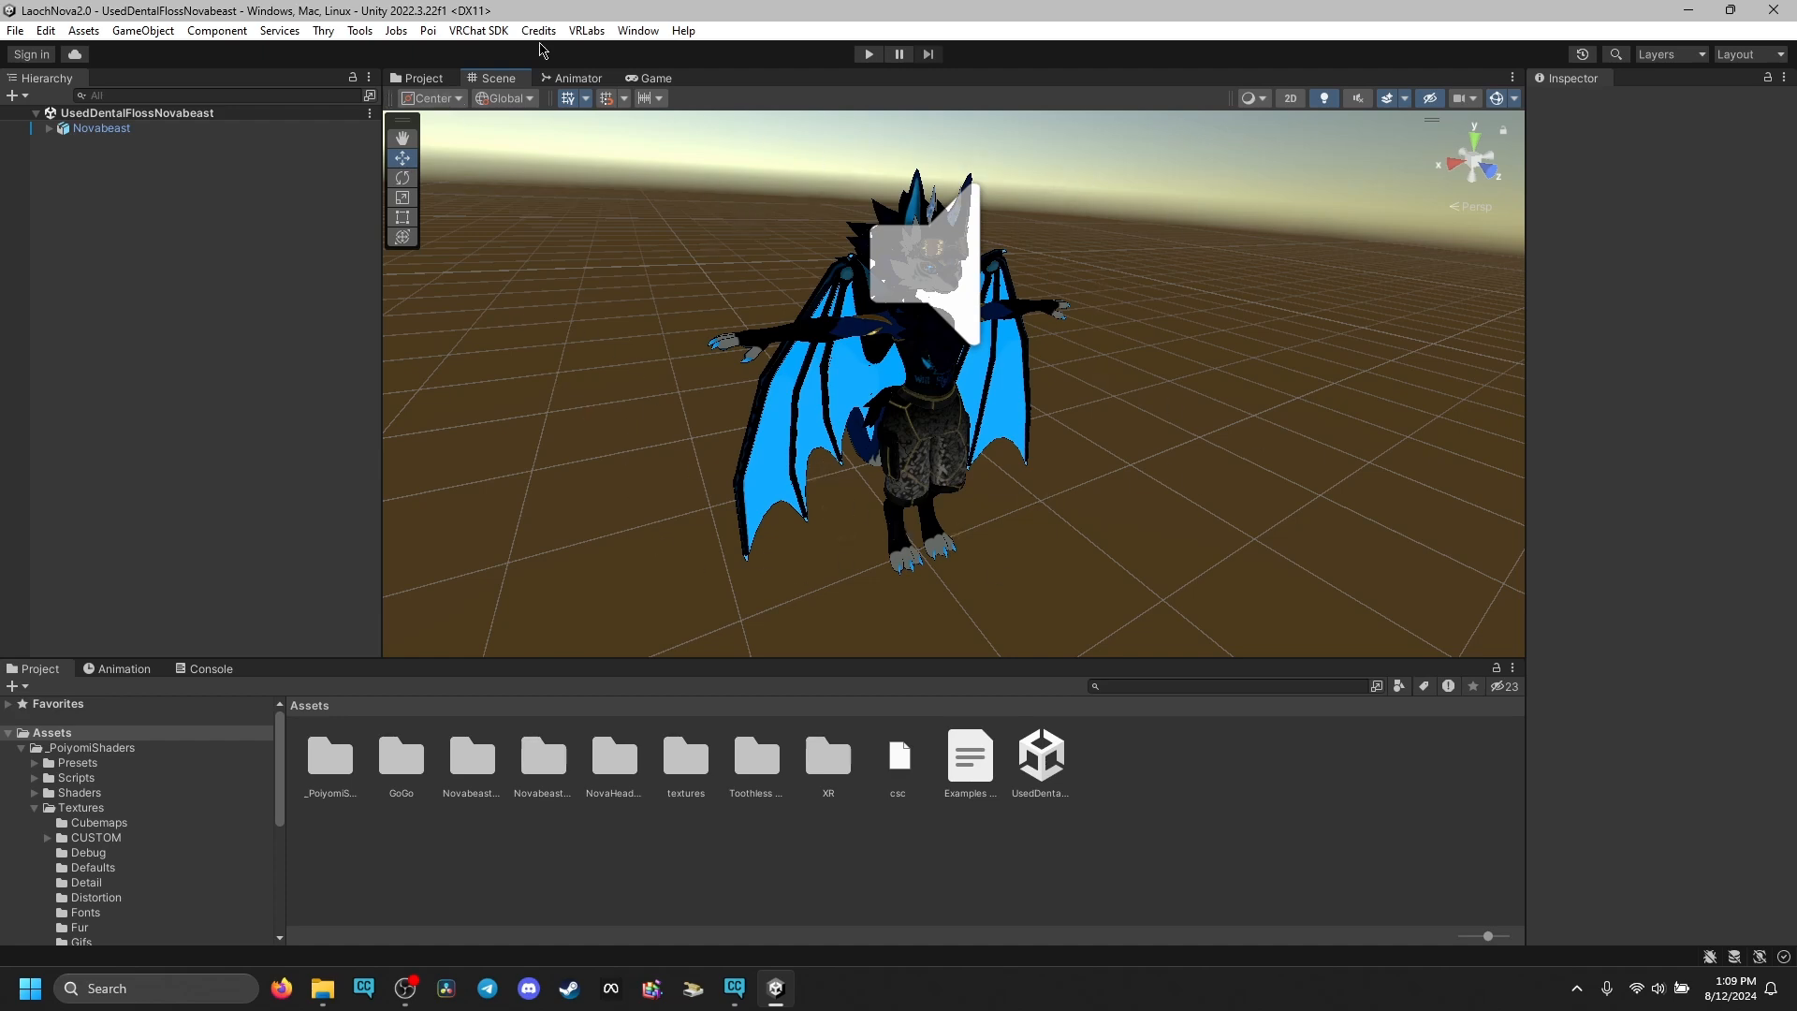
# - Review the avatar's performance validations in the VRChat SDK control panel, including texture memory usage, and close it
pyautogui.click(478, 31)
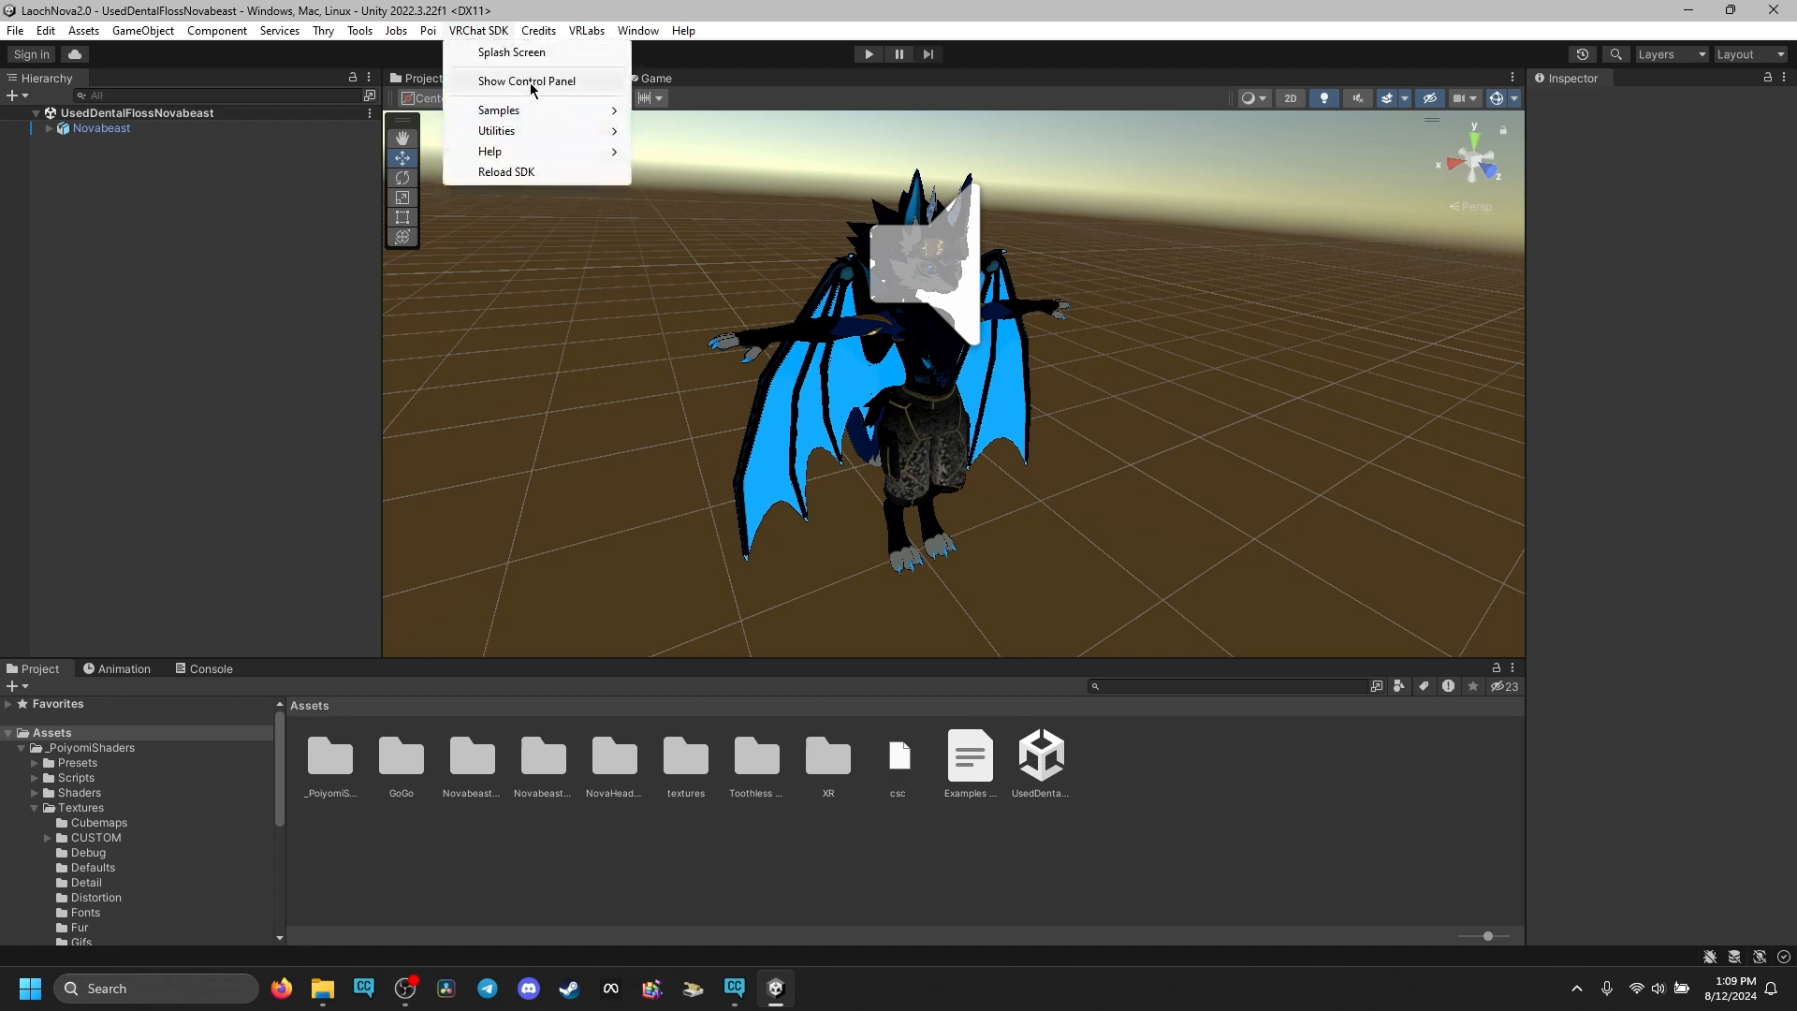
pyautogui.click(531, 82)
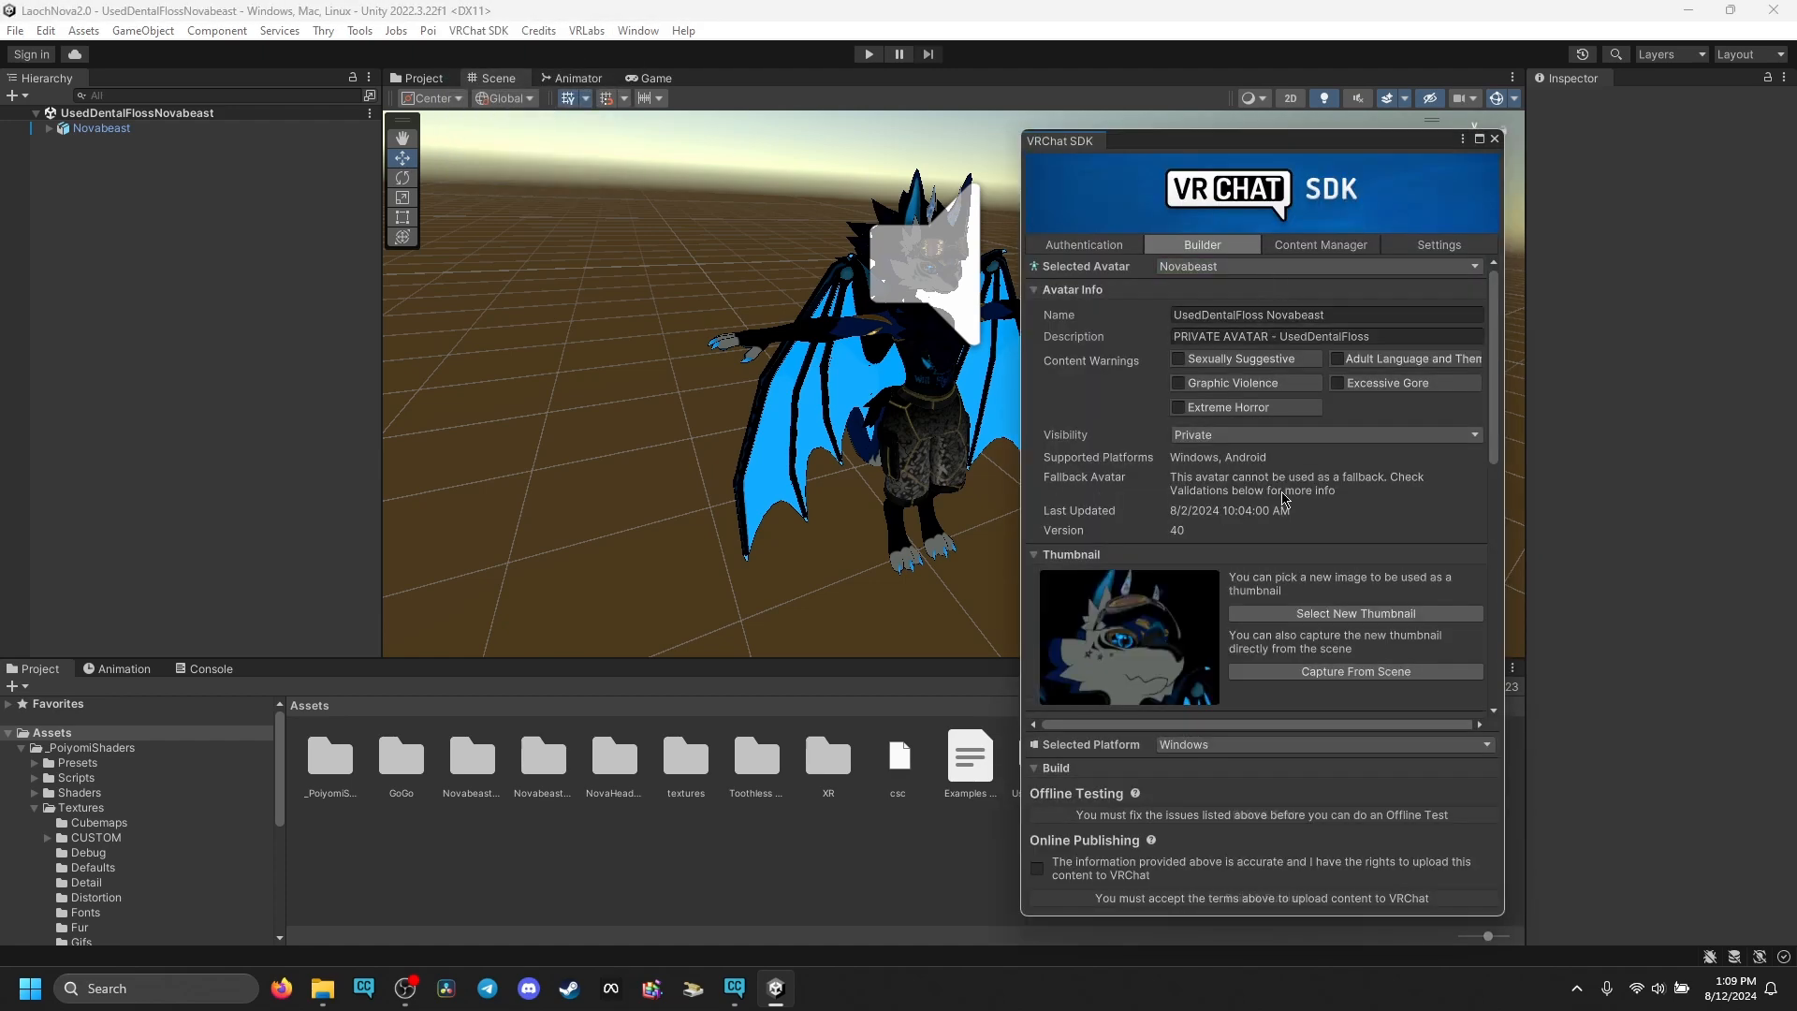
pyautogui.scroll(-10, 1283, 498)
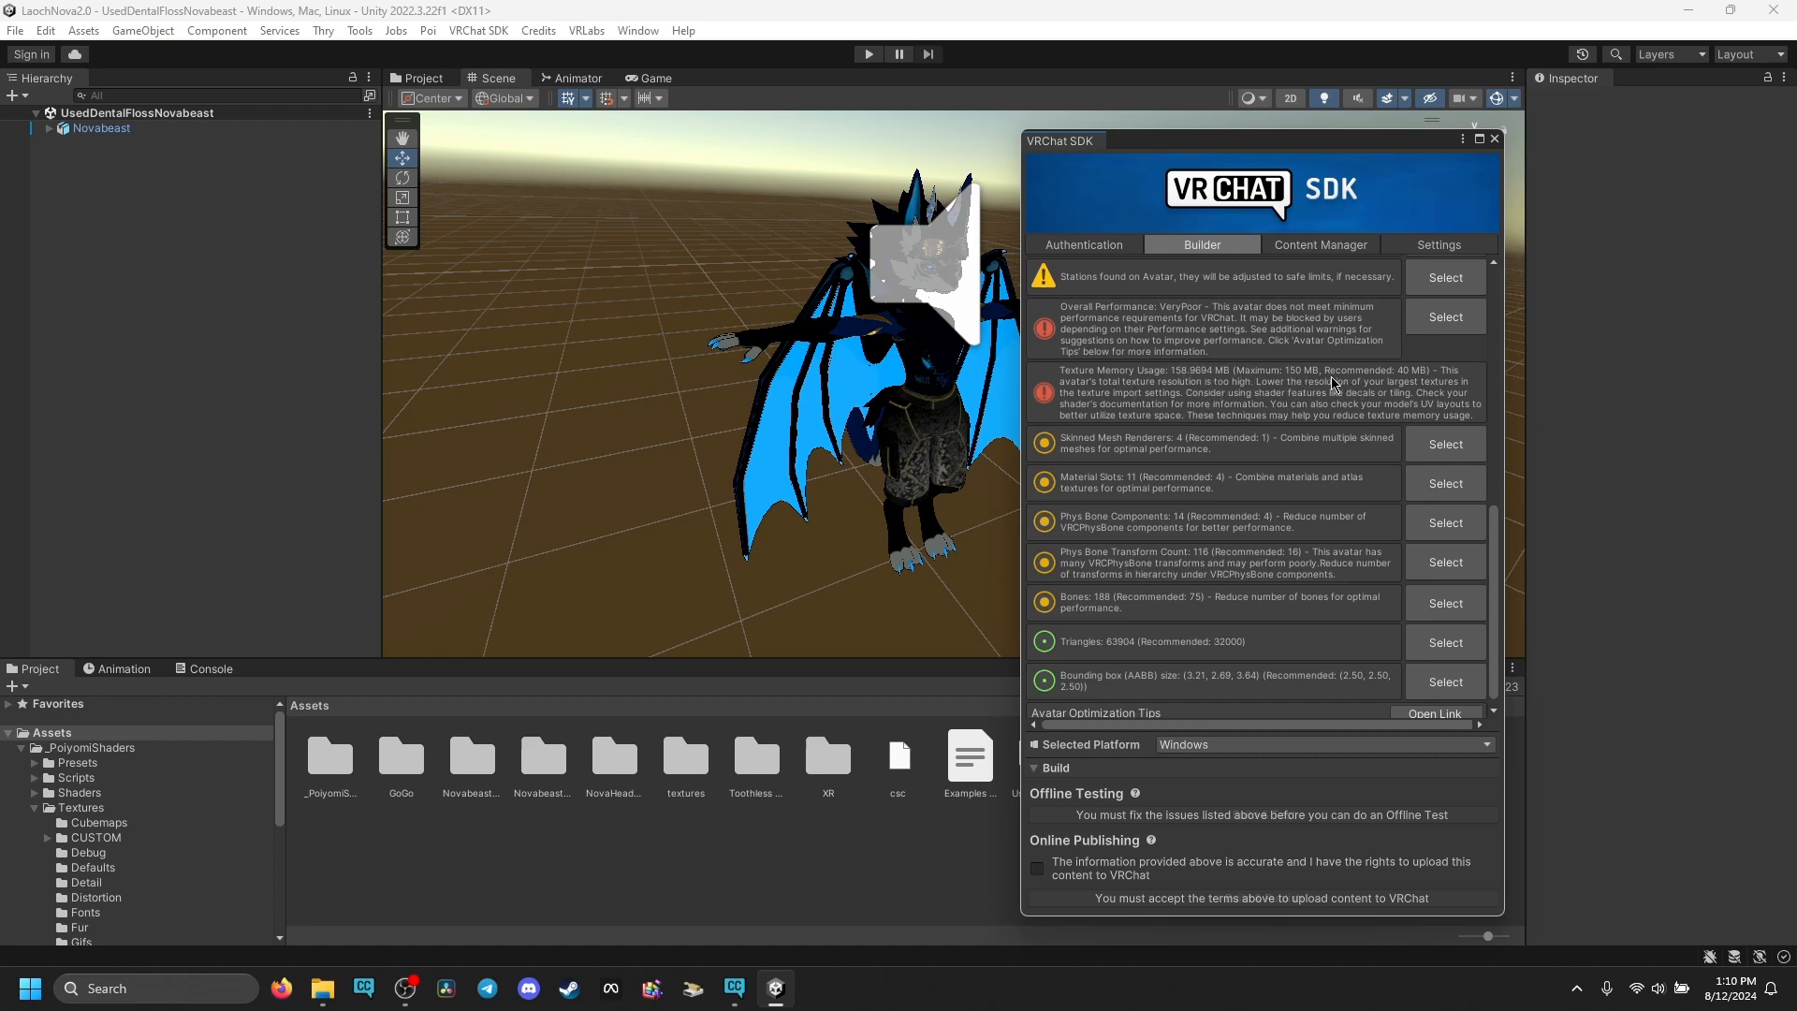
pyautogui.click(1495, 139)
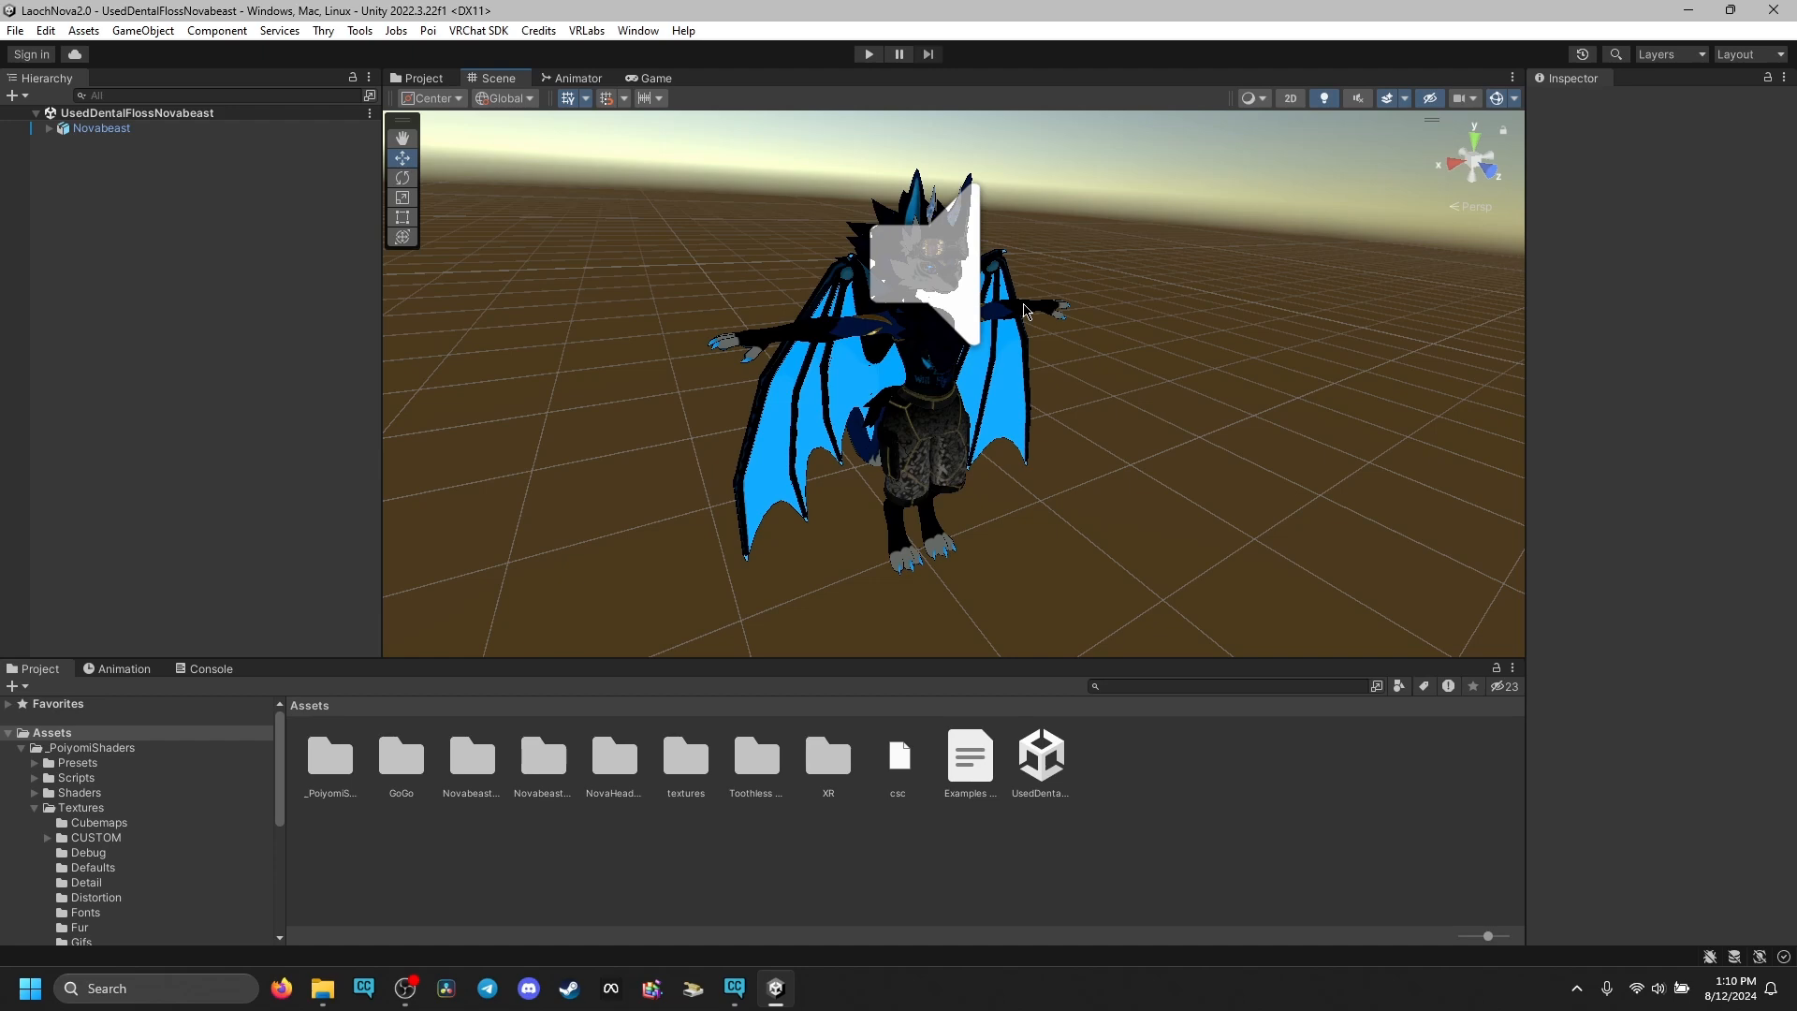
# - Locate the main colour texture of the Body mesh's bodyMat material in the project and open the import properties of CustomBodyABC
pyautogui.click(49, 131)
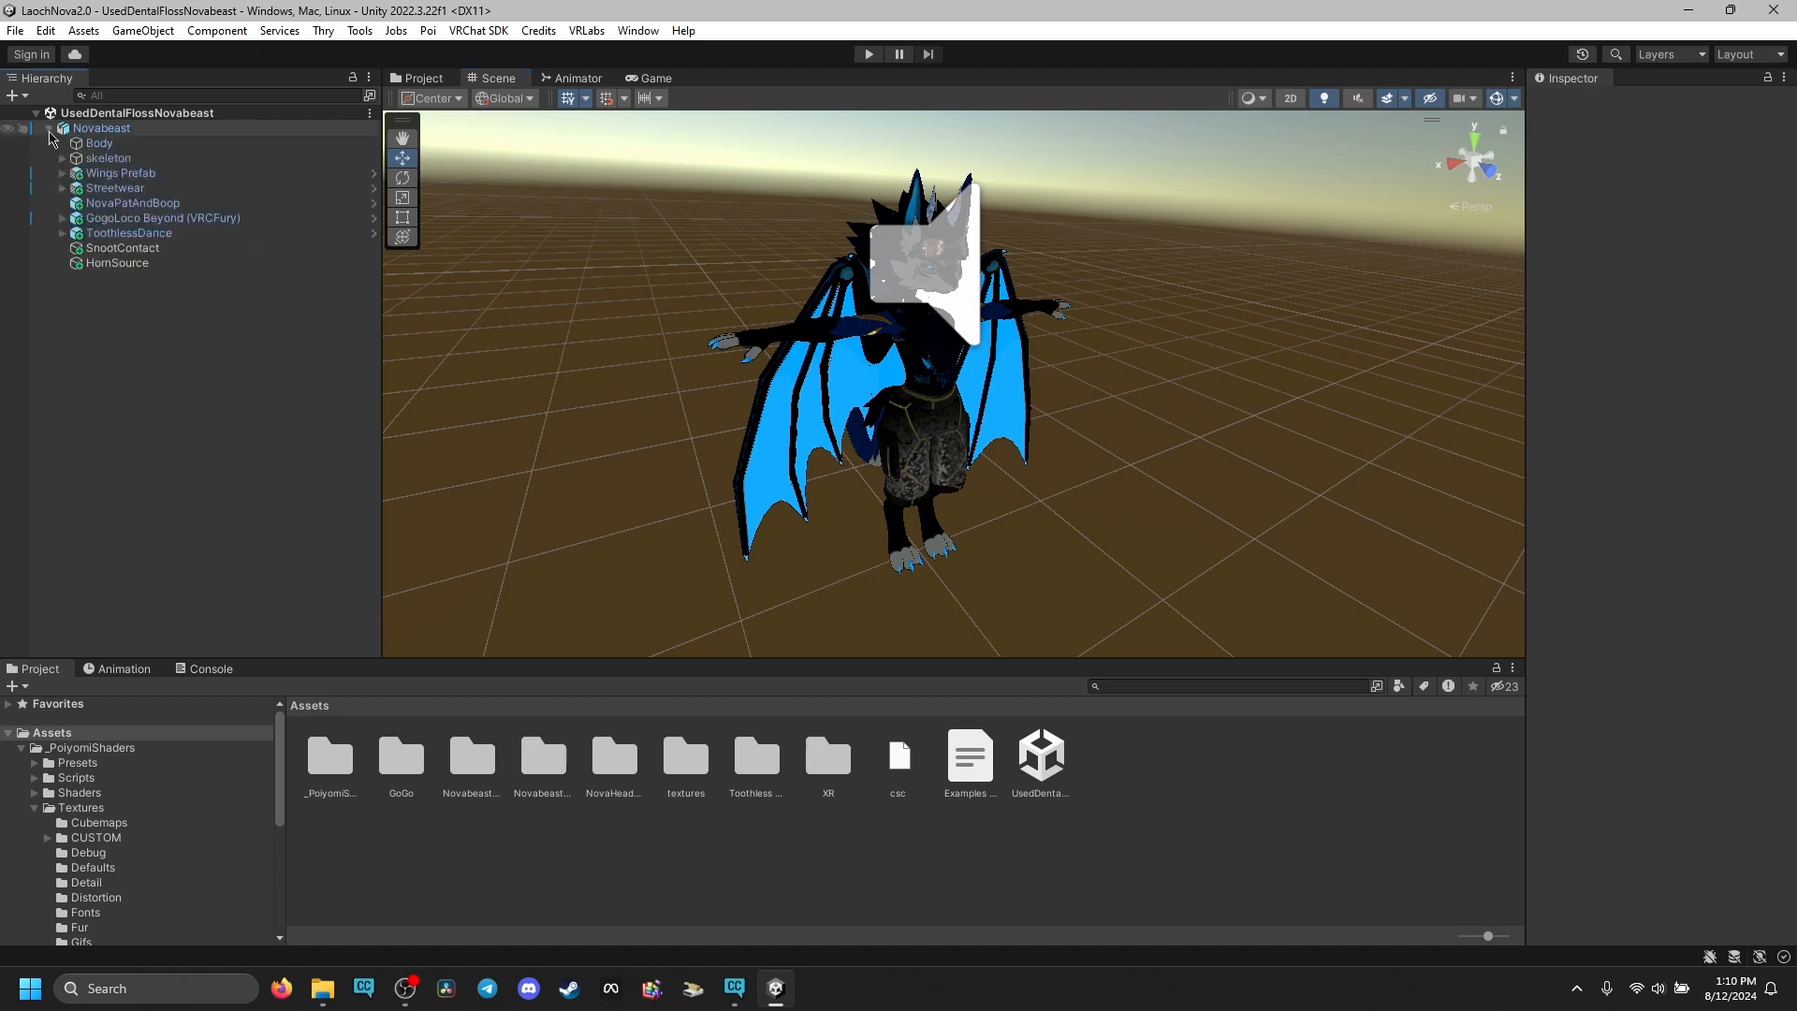
pyautogui.click(95, 148)
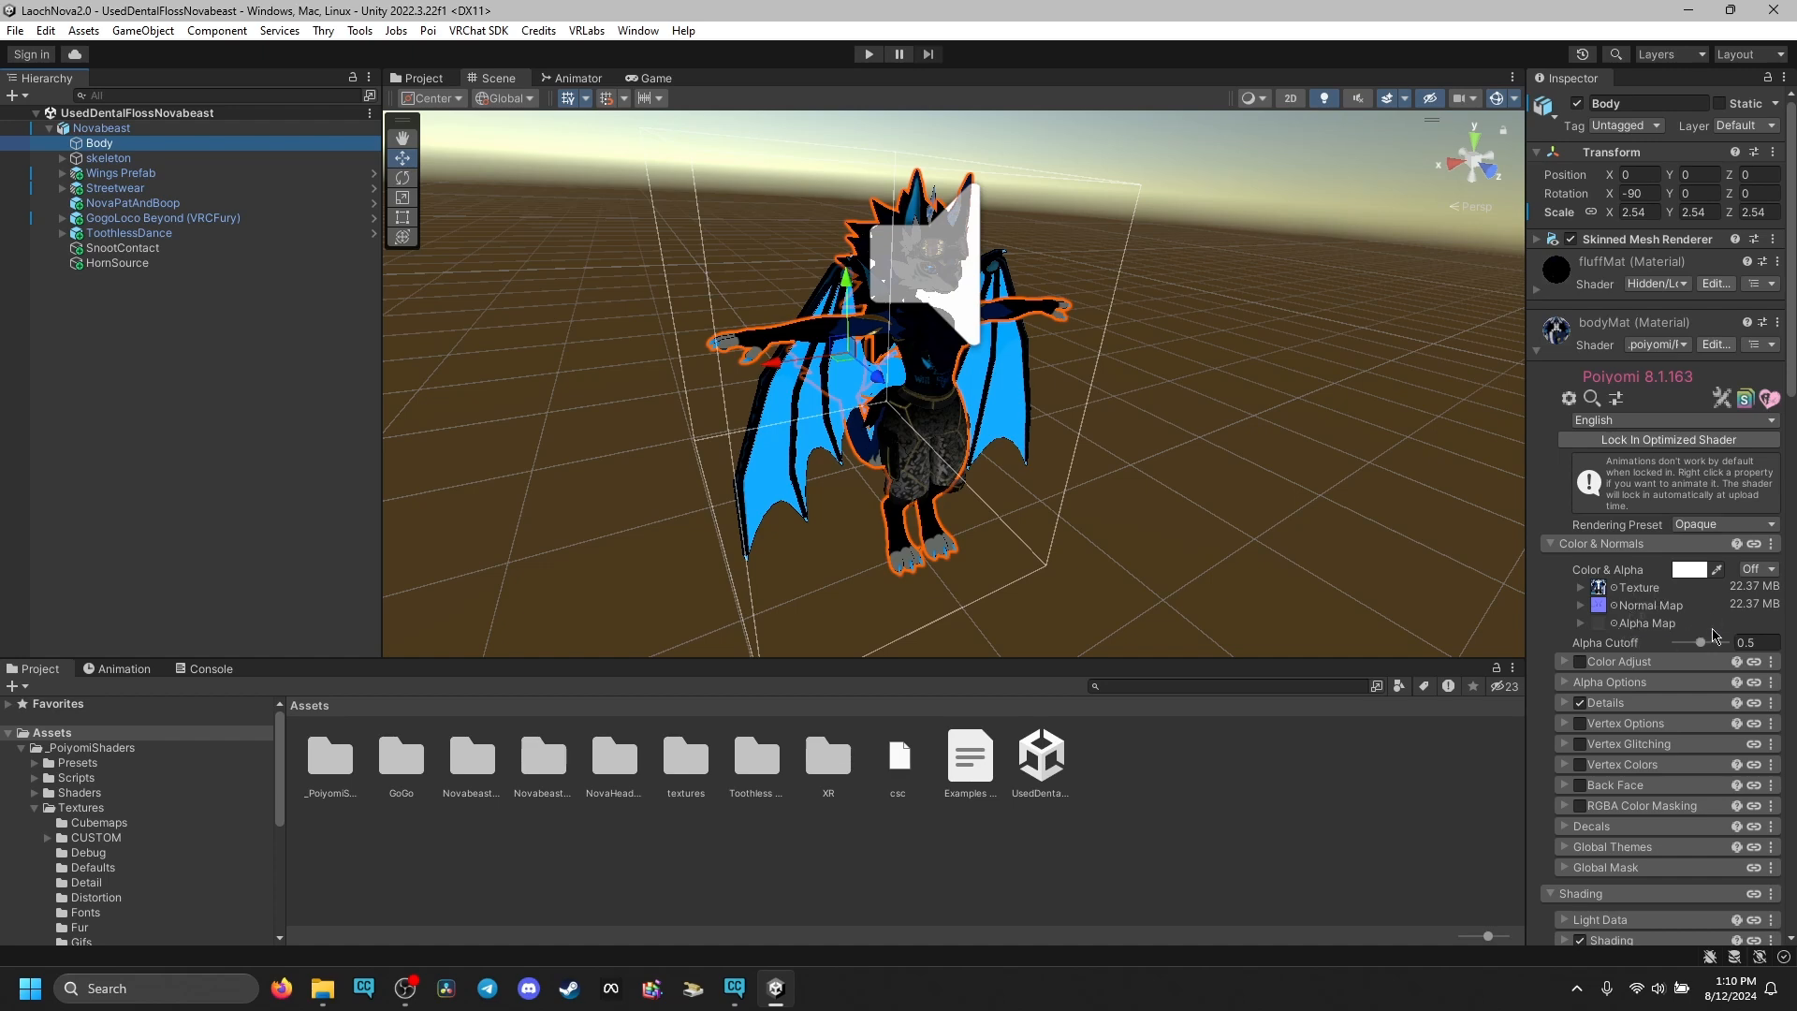
pyautogui.scroll(-3, 1713, 635)
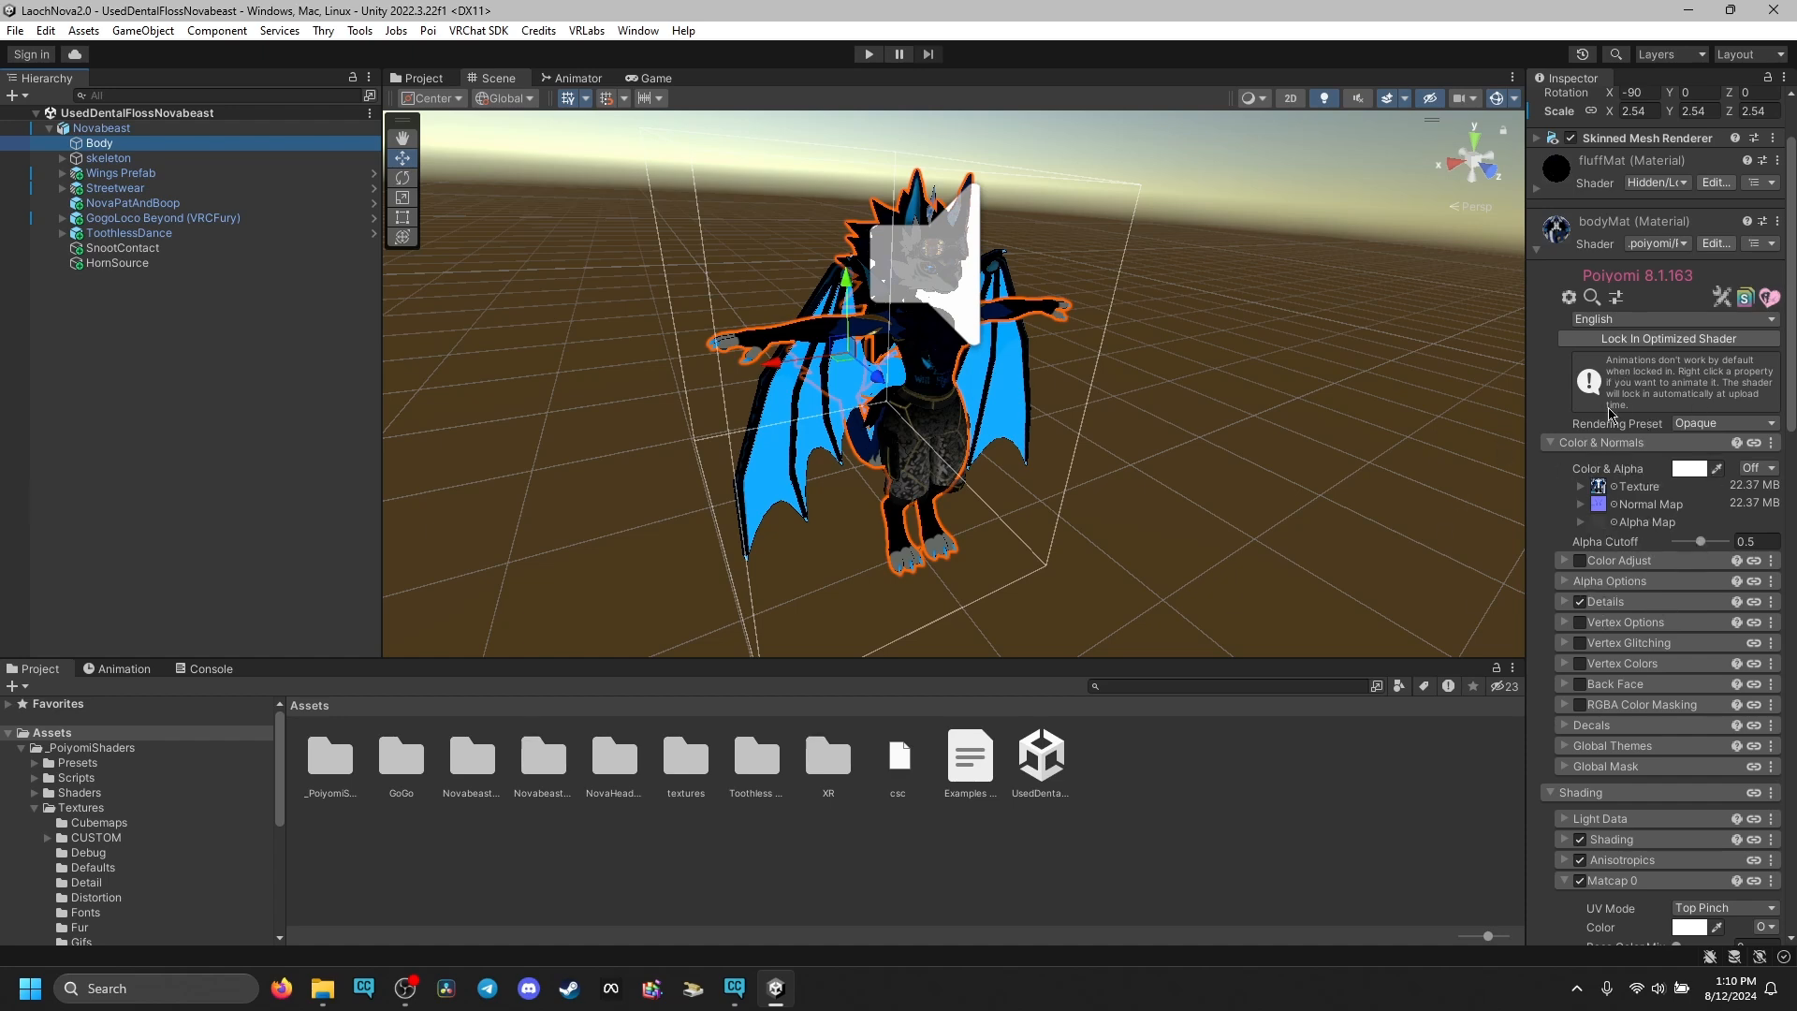
pyautogui.click(1600, 487)
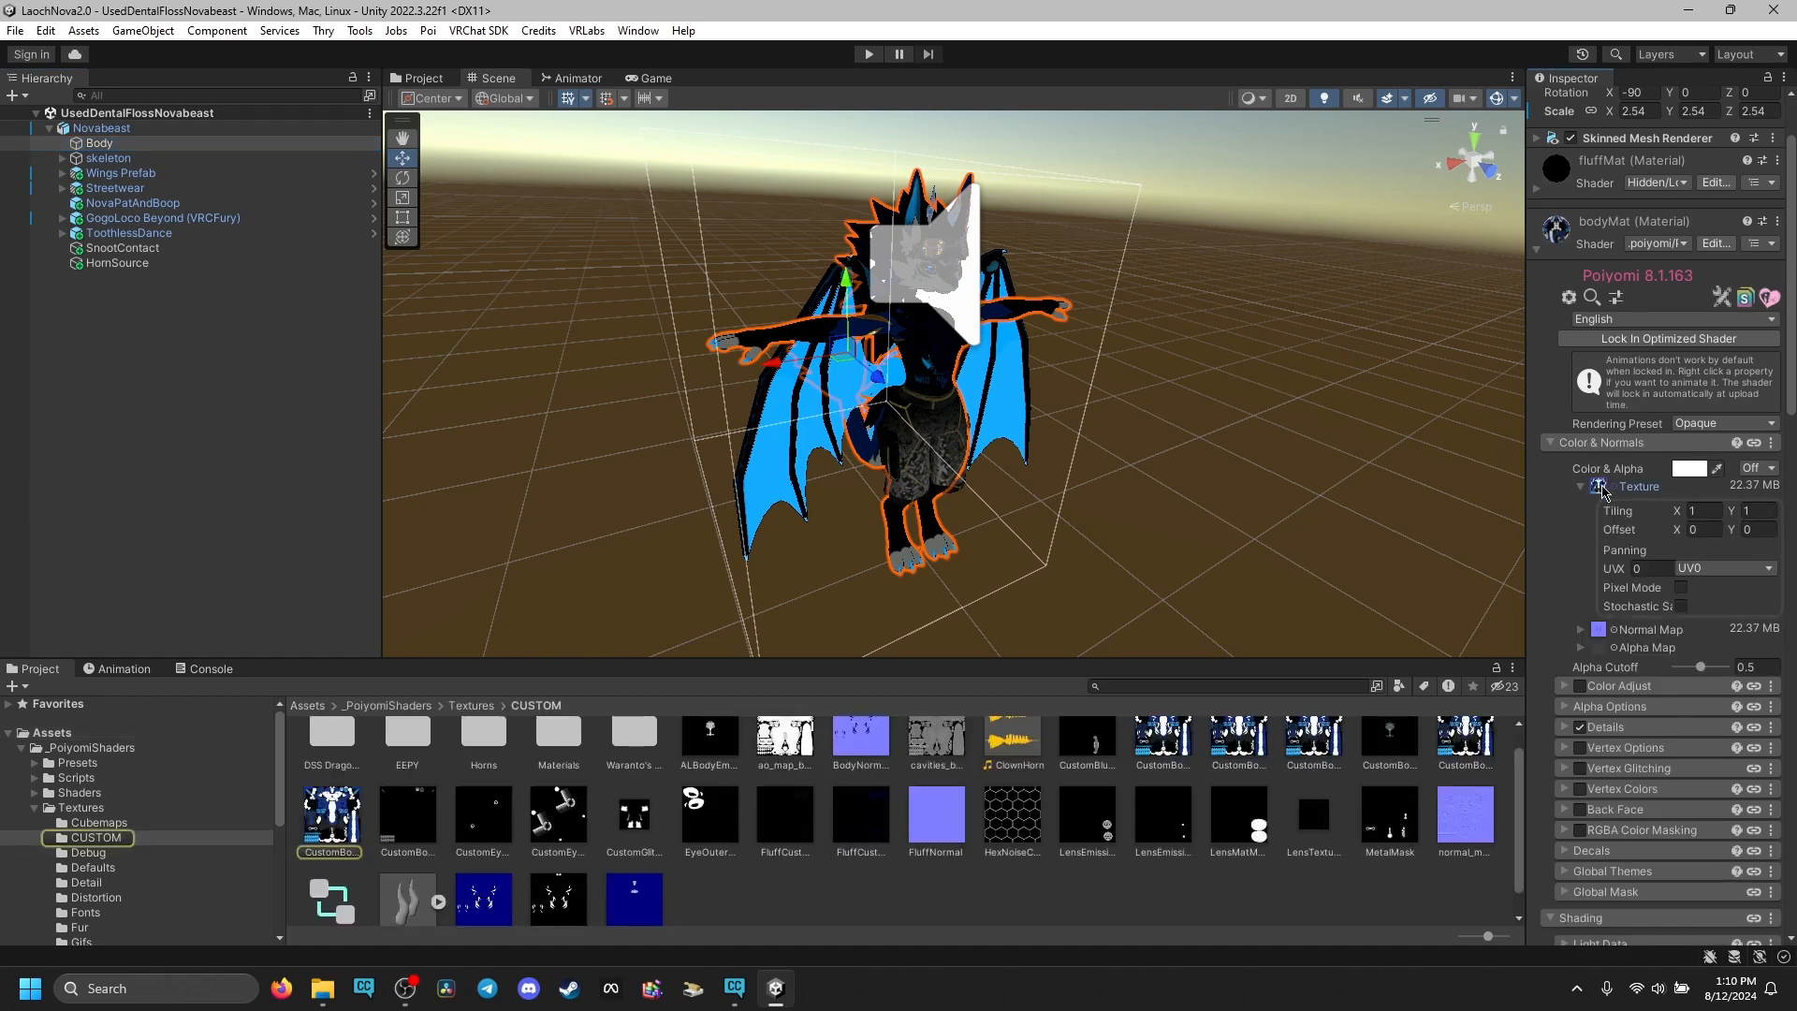
pyautogui.keyDown('alt'); pyautogui.moveTo(1481, 547); pyautogui.dragTo(959, 905); pyautogui.keyUp('alt')
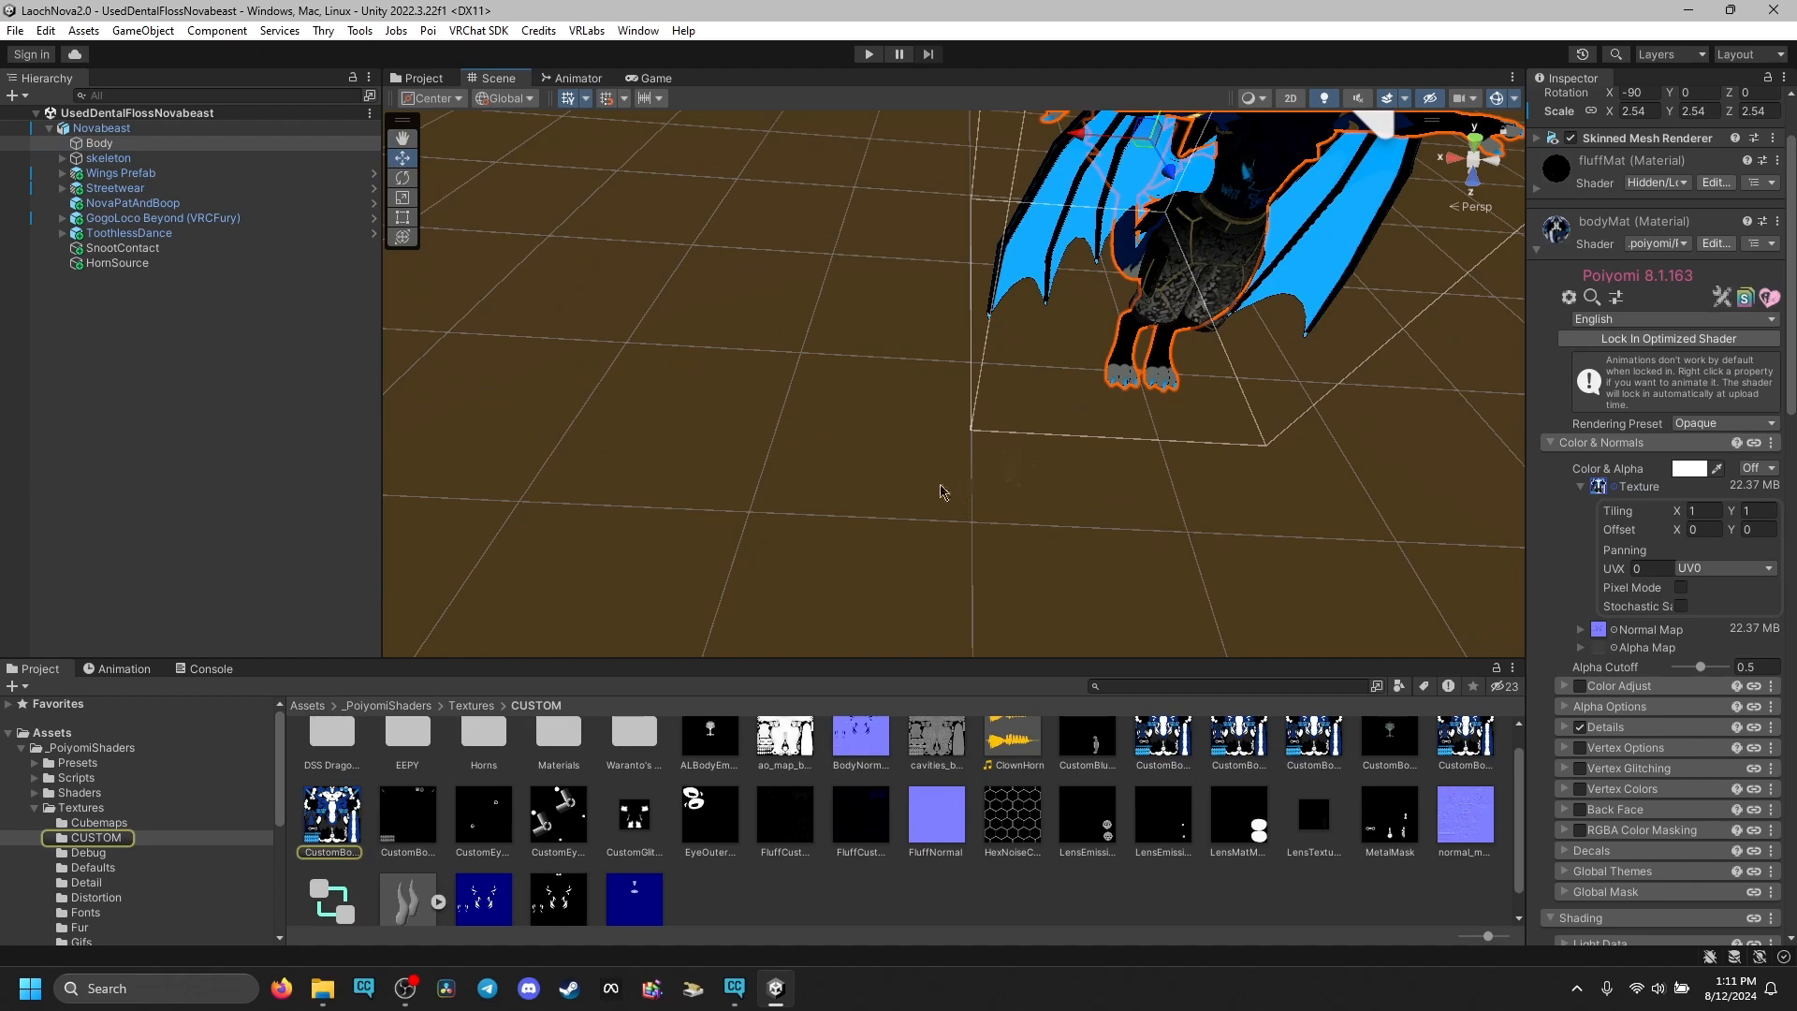
pyautogui.keyDown('alt'); pyautogui.moveTo(882, 436); pyautogui.dragTo(1019, 279); pyautogui.keyUp('alt')
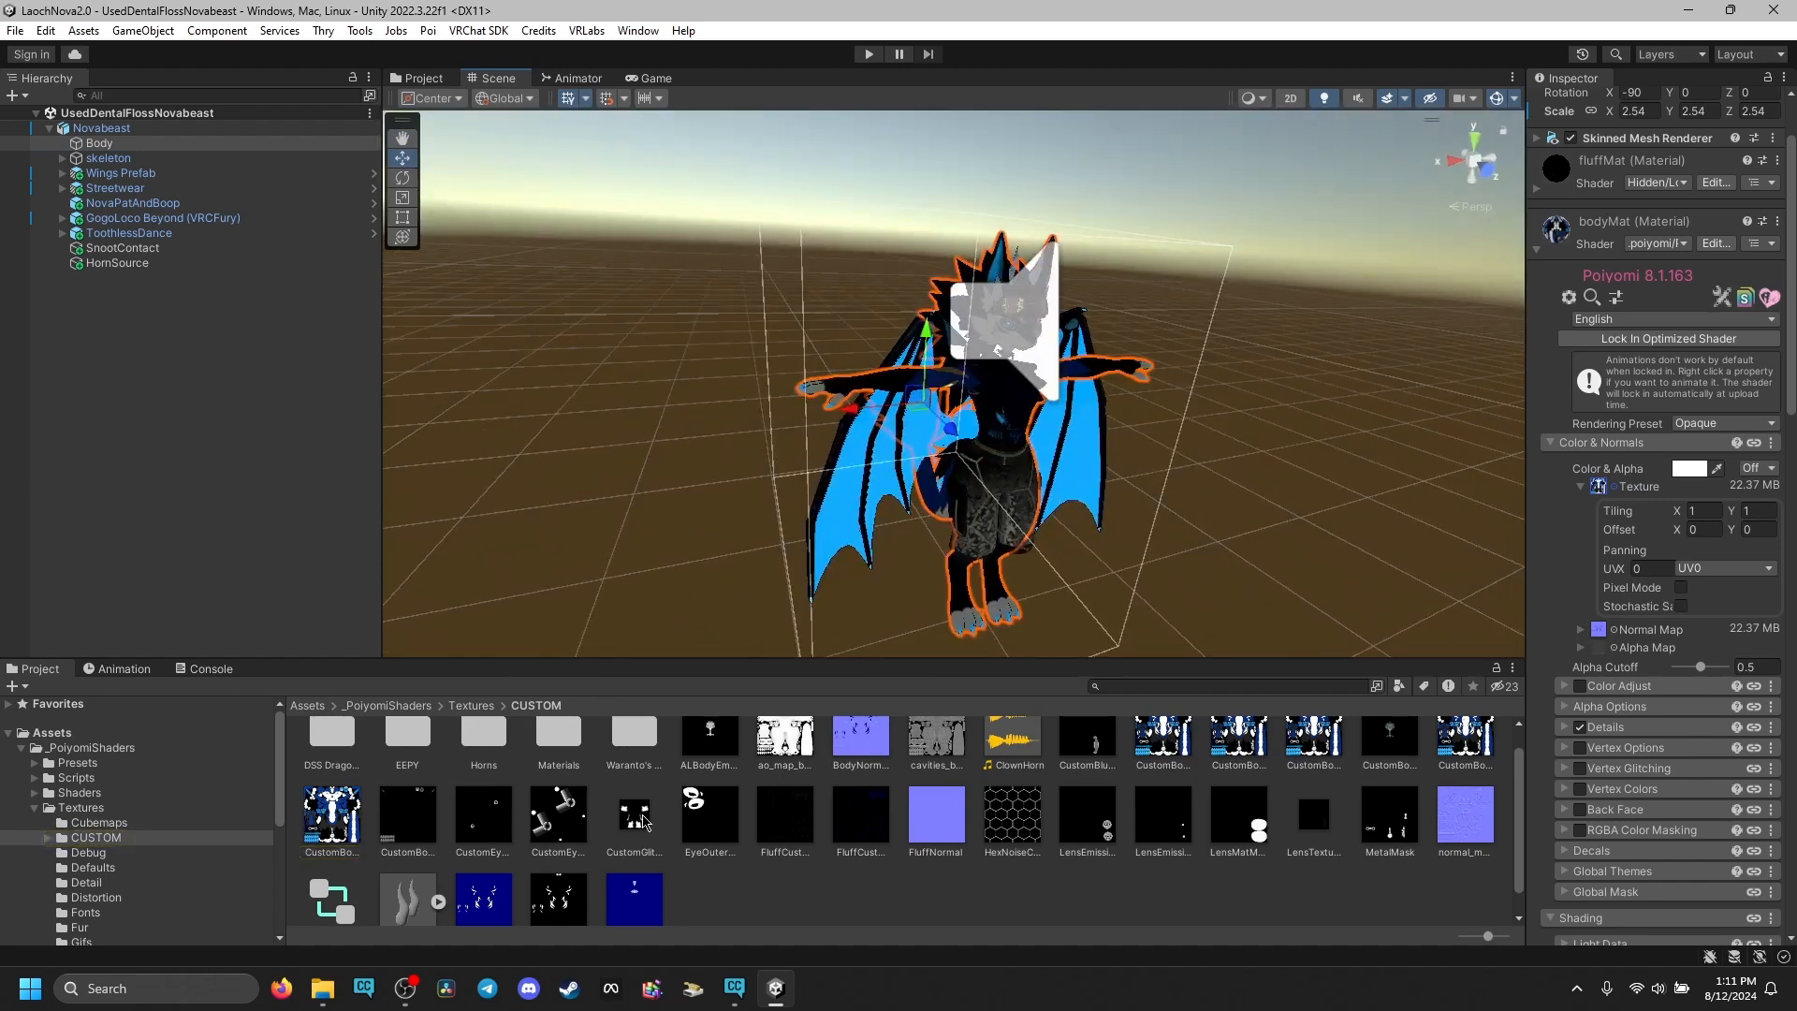
pyautogui.click(1600, 488)
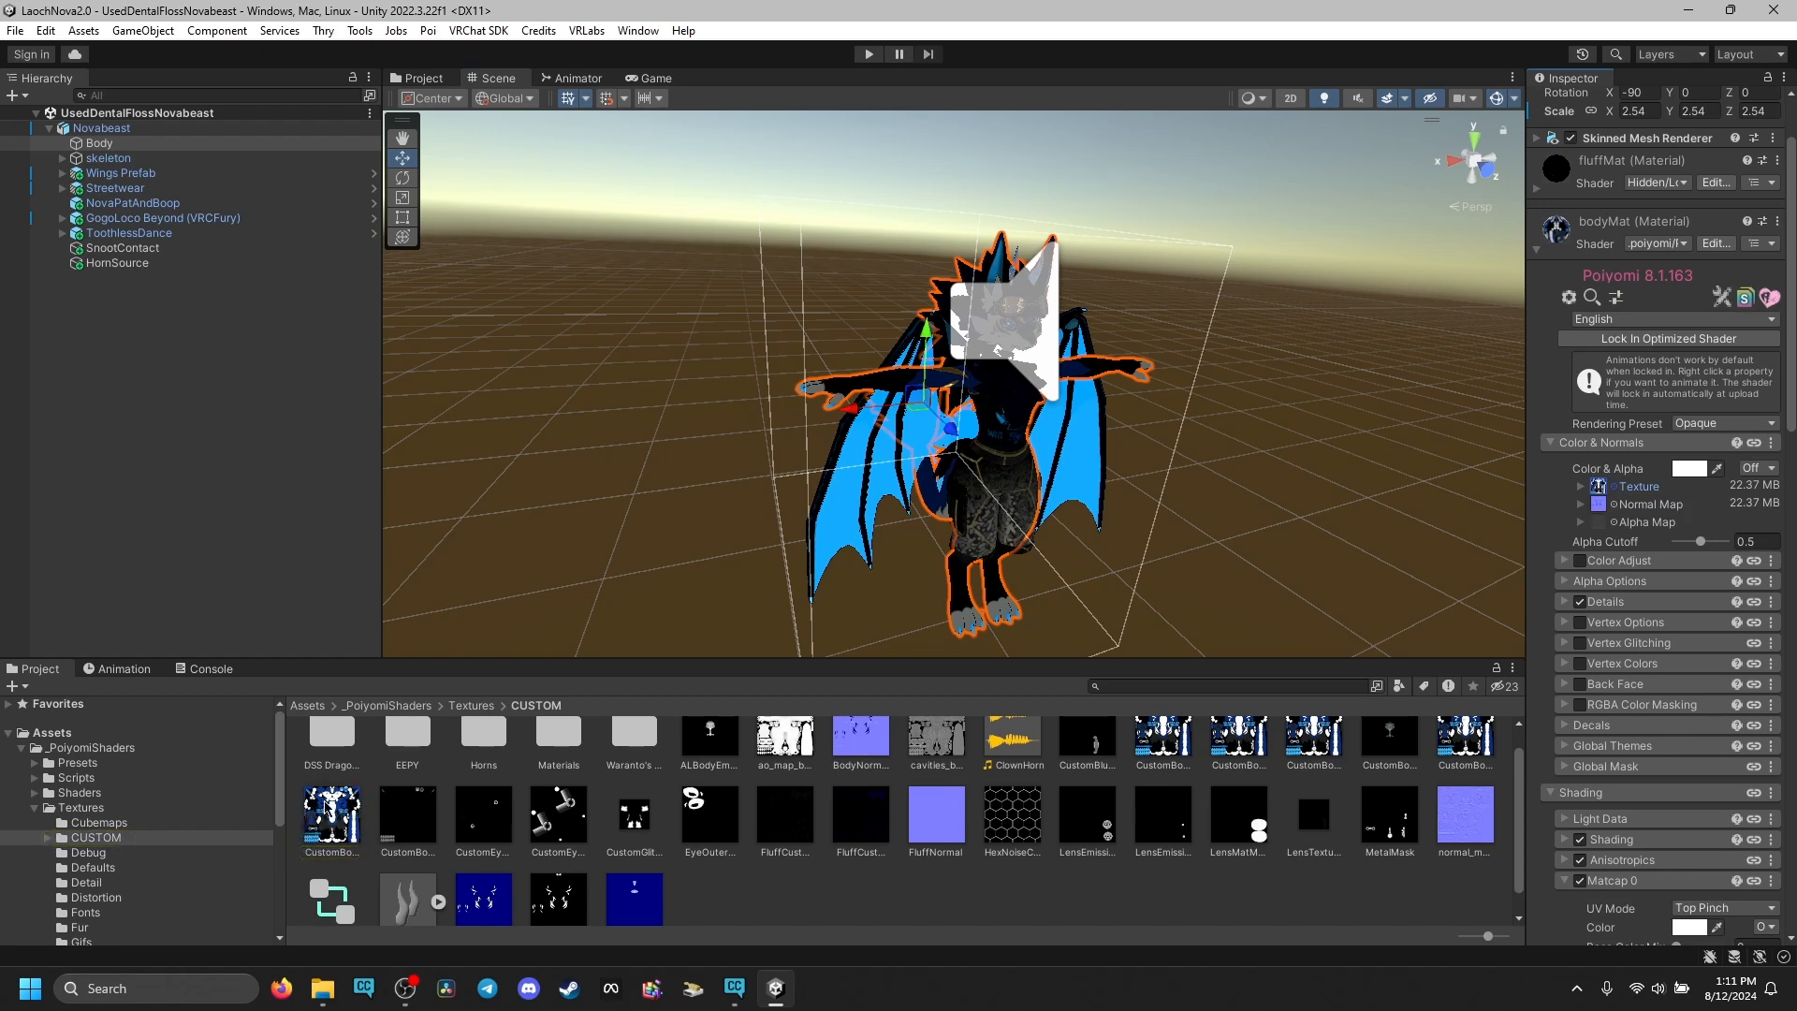
pyautogui.click(327, 808)
pyautogui.rightClick(326, 806)
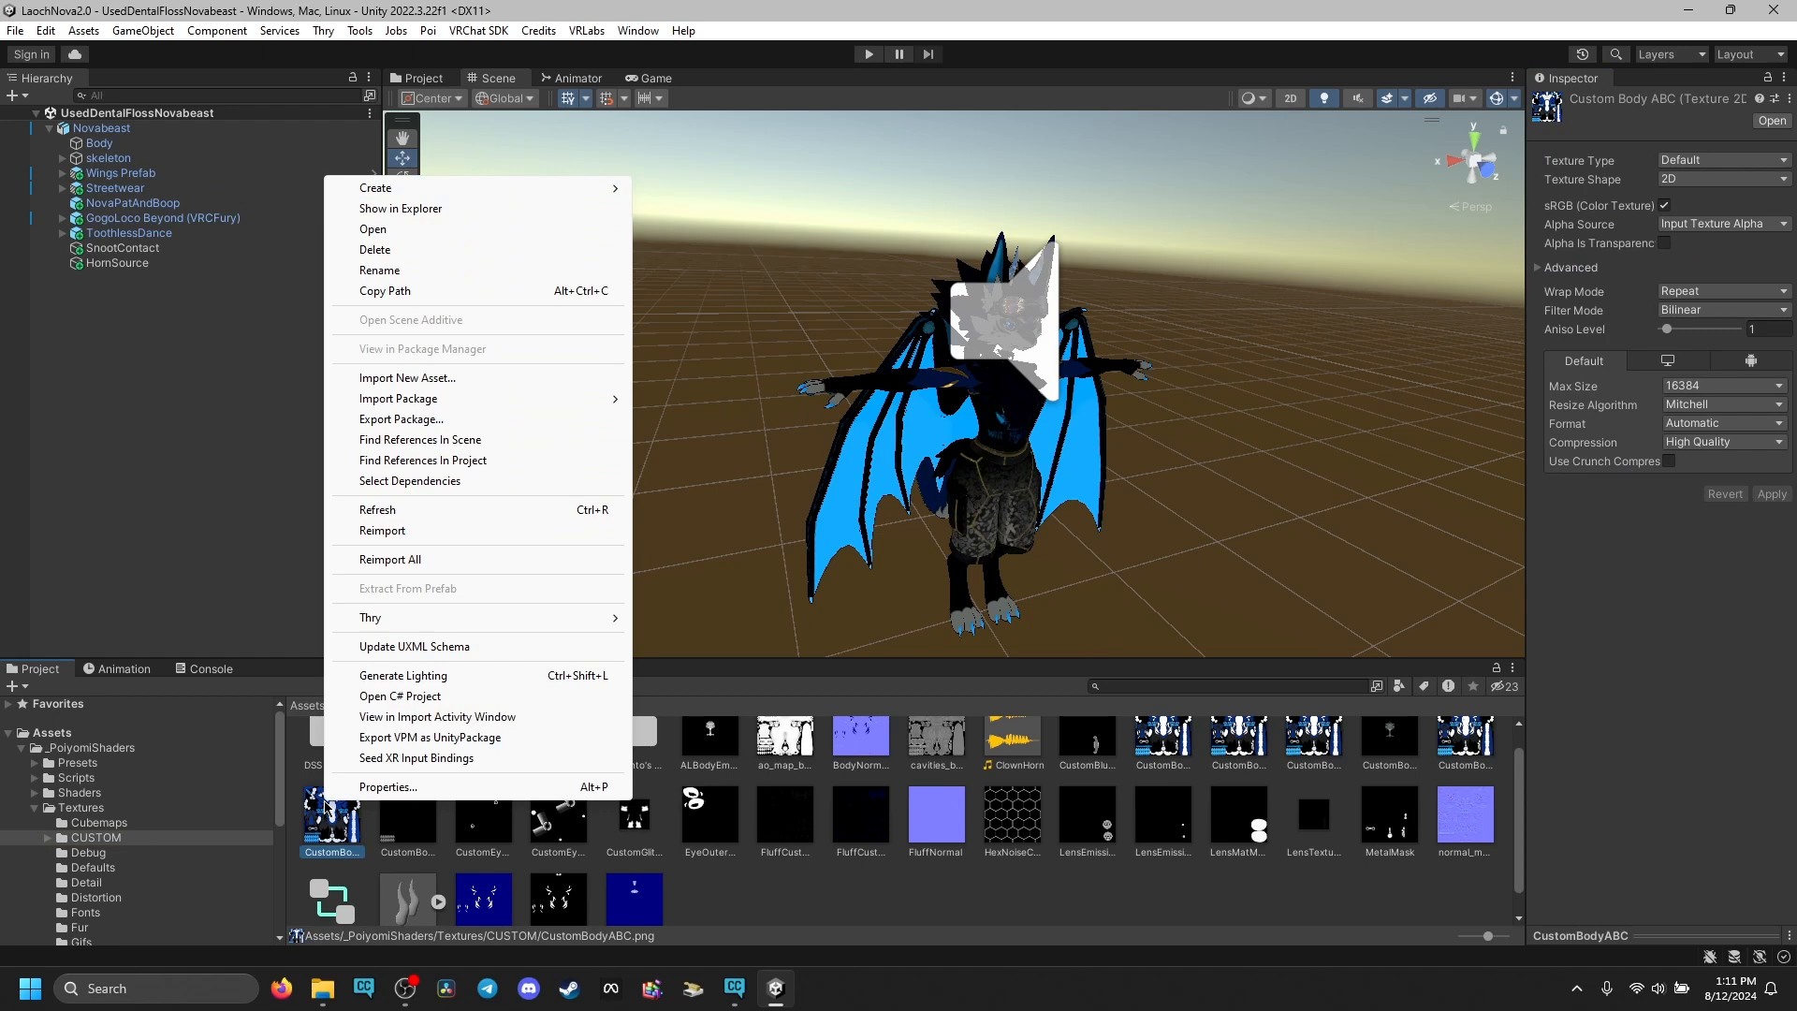
pyautogui.click(385, 788)
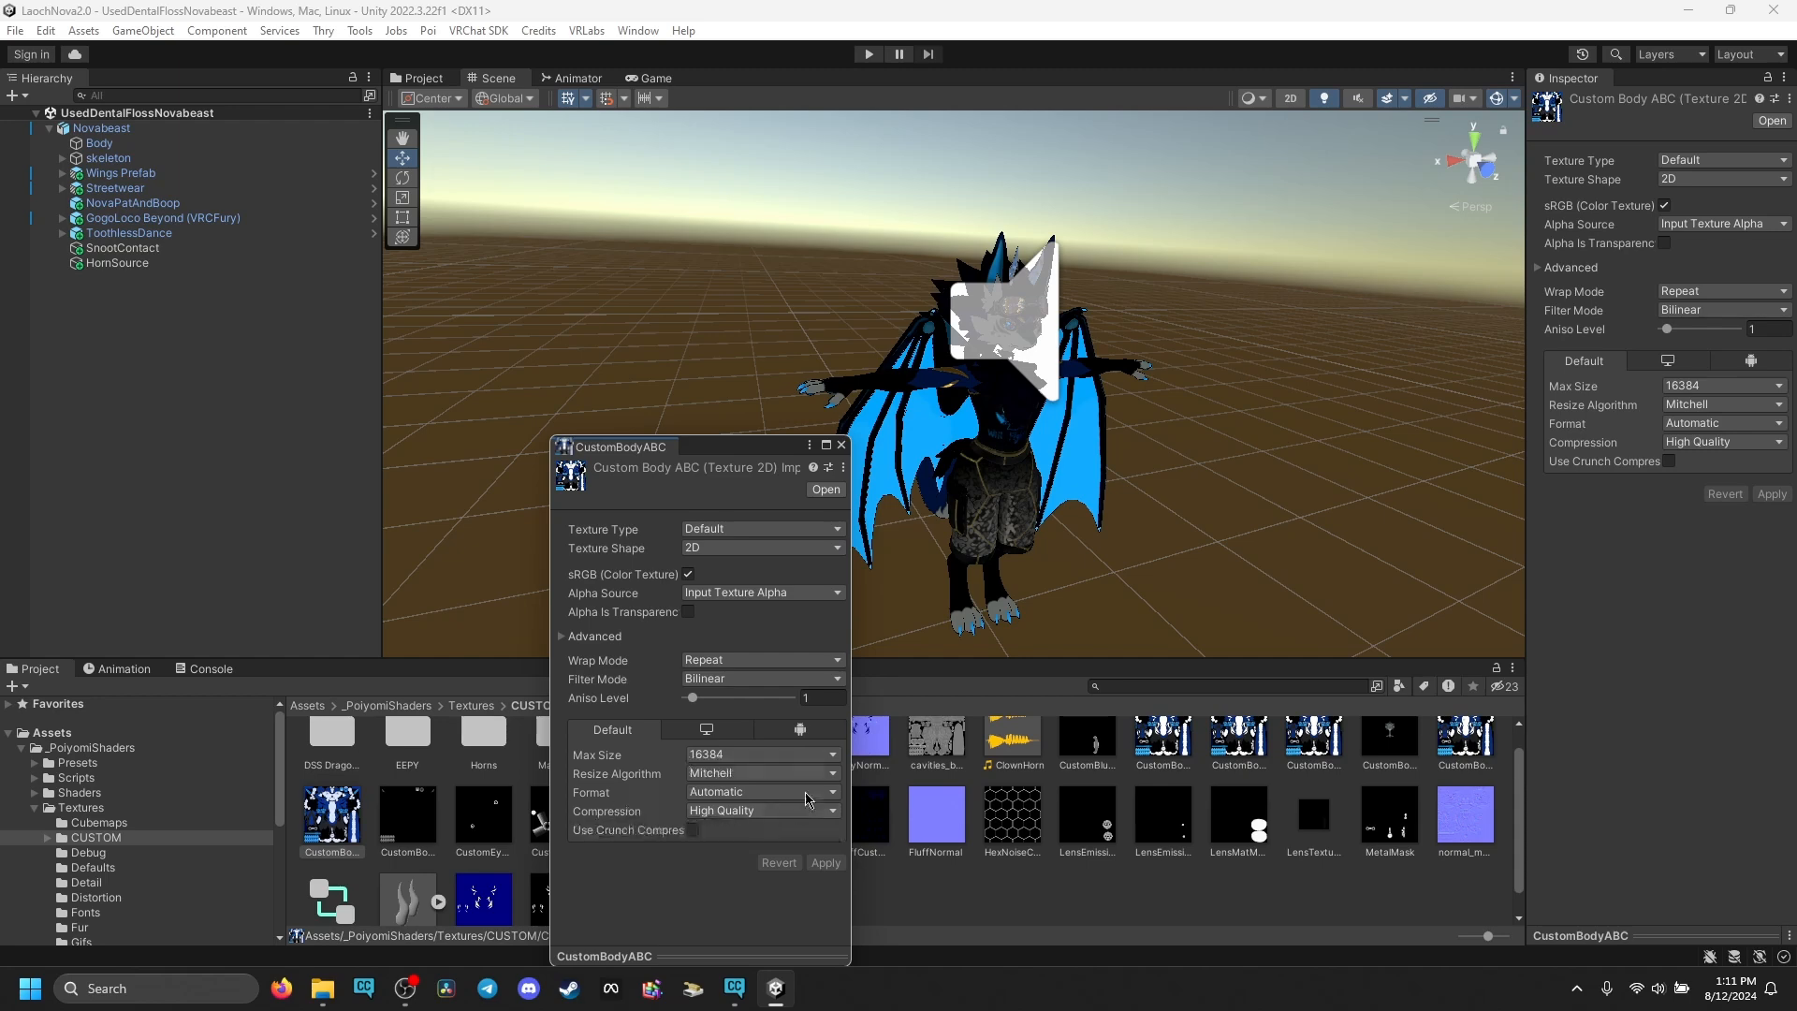
pyautogui.click(726, 758)
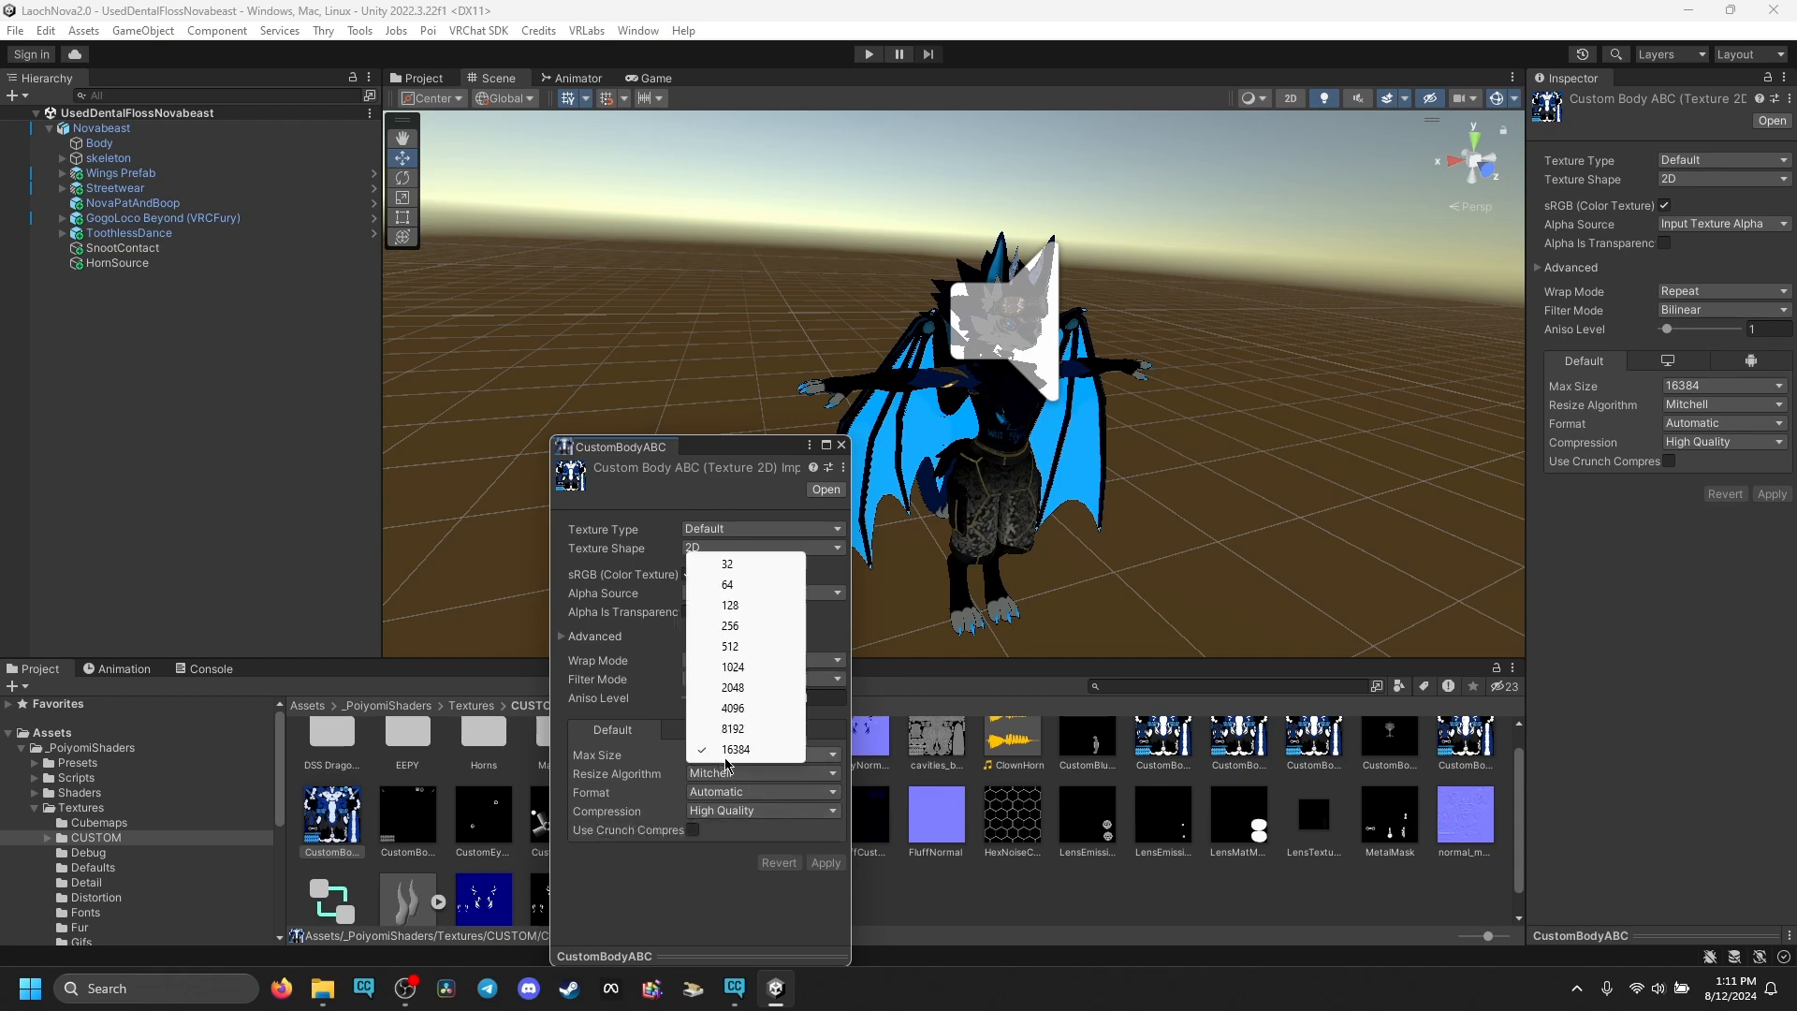
pyautogui.click(733, 687)
pyautogui.click(707, 810)
pyautogui.click(719, 833)
pyautogui.click(724, 811)
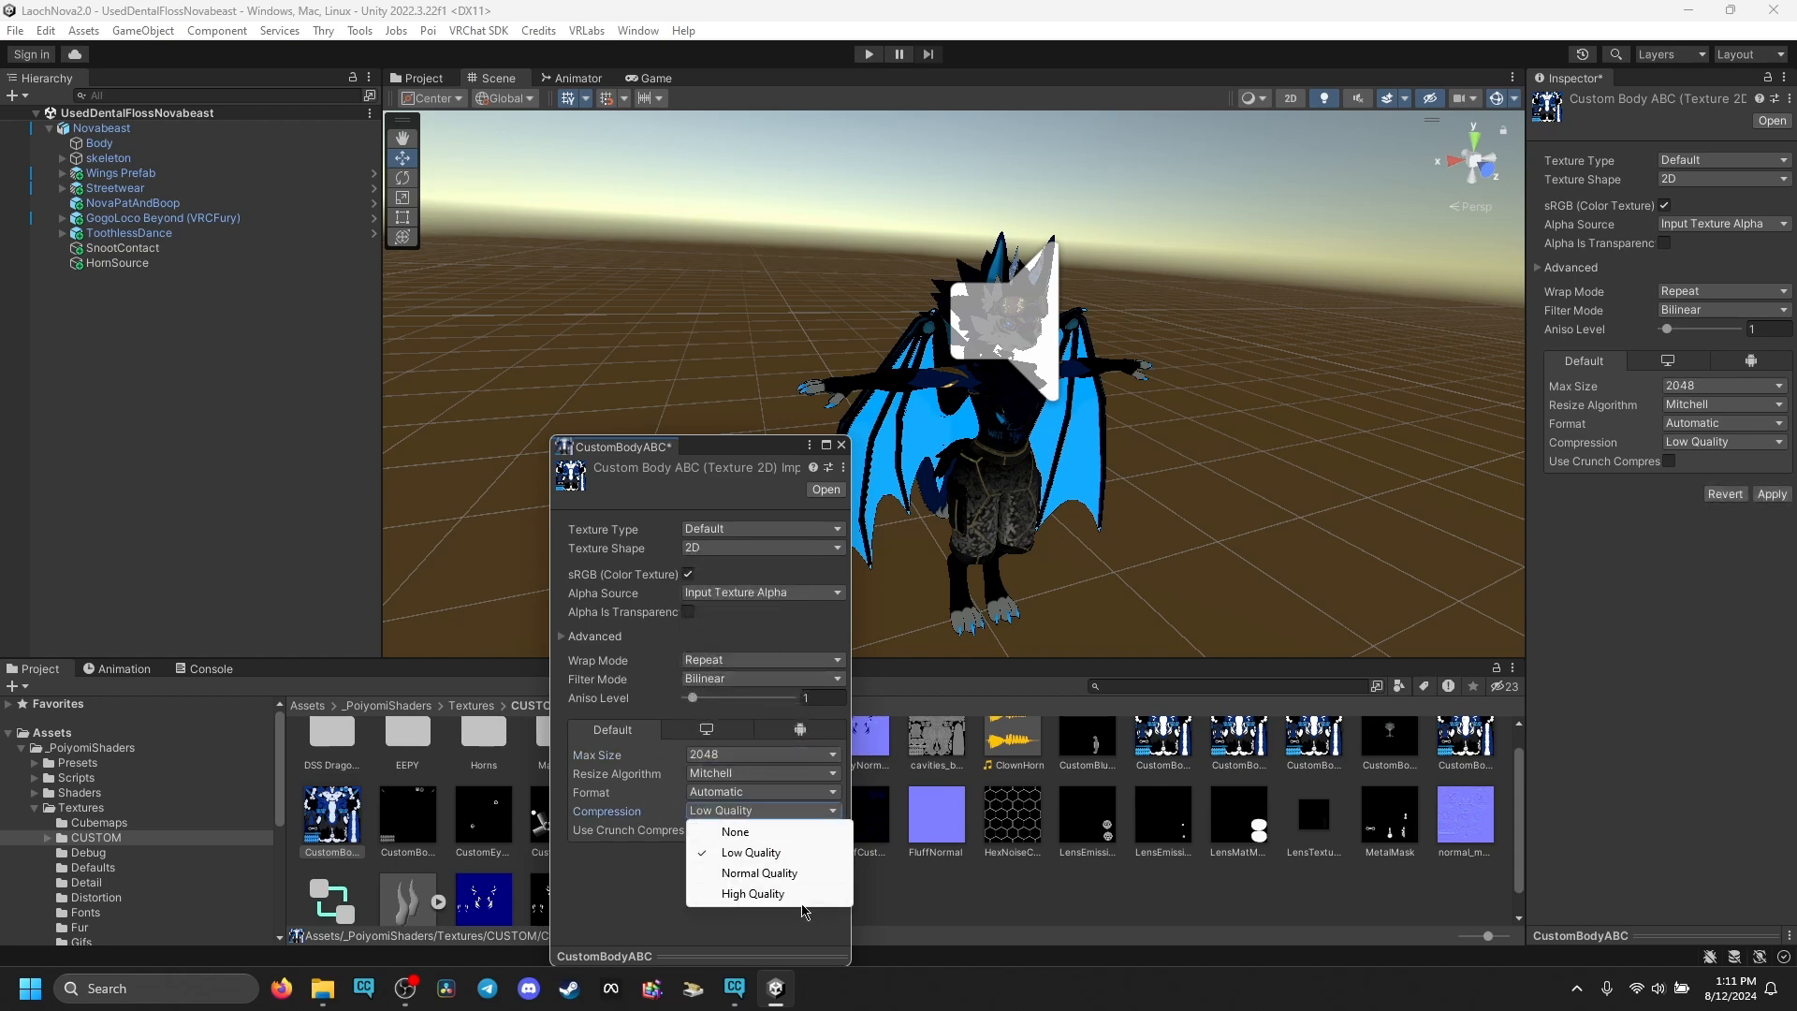
pyautogui.click(784, 873)
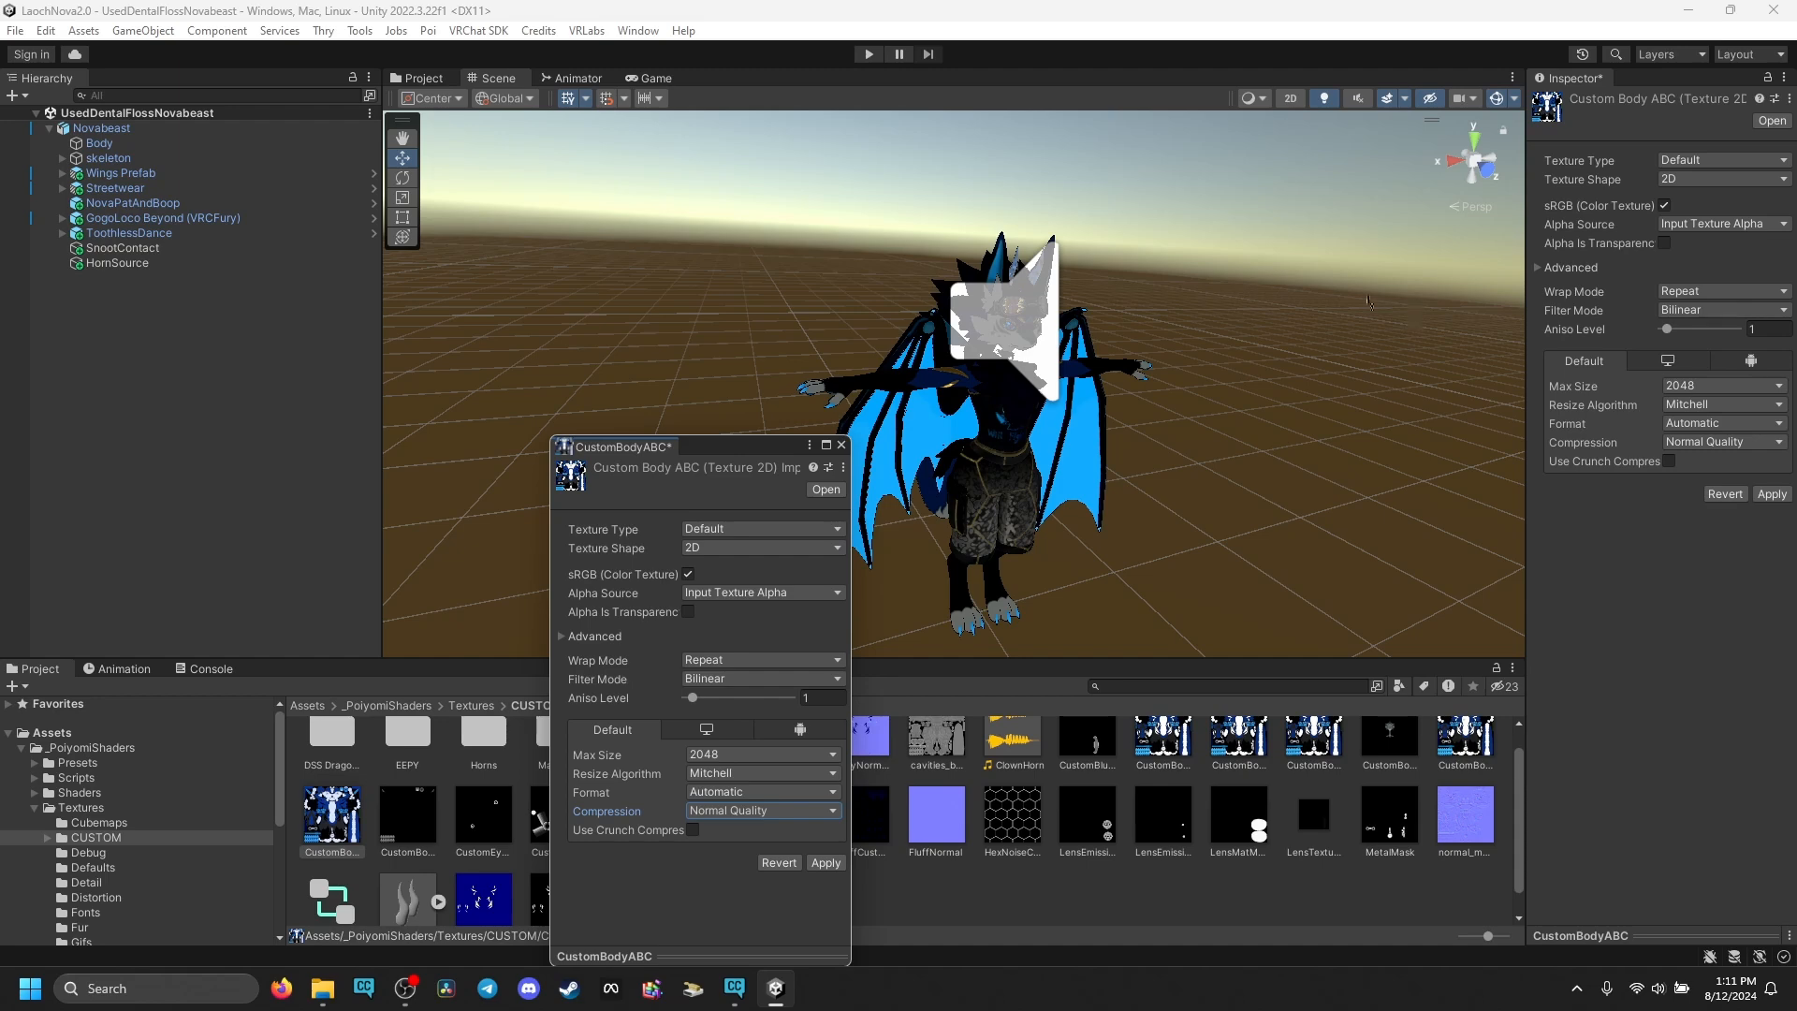
pyautogui.click(95, 145)
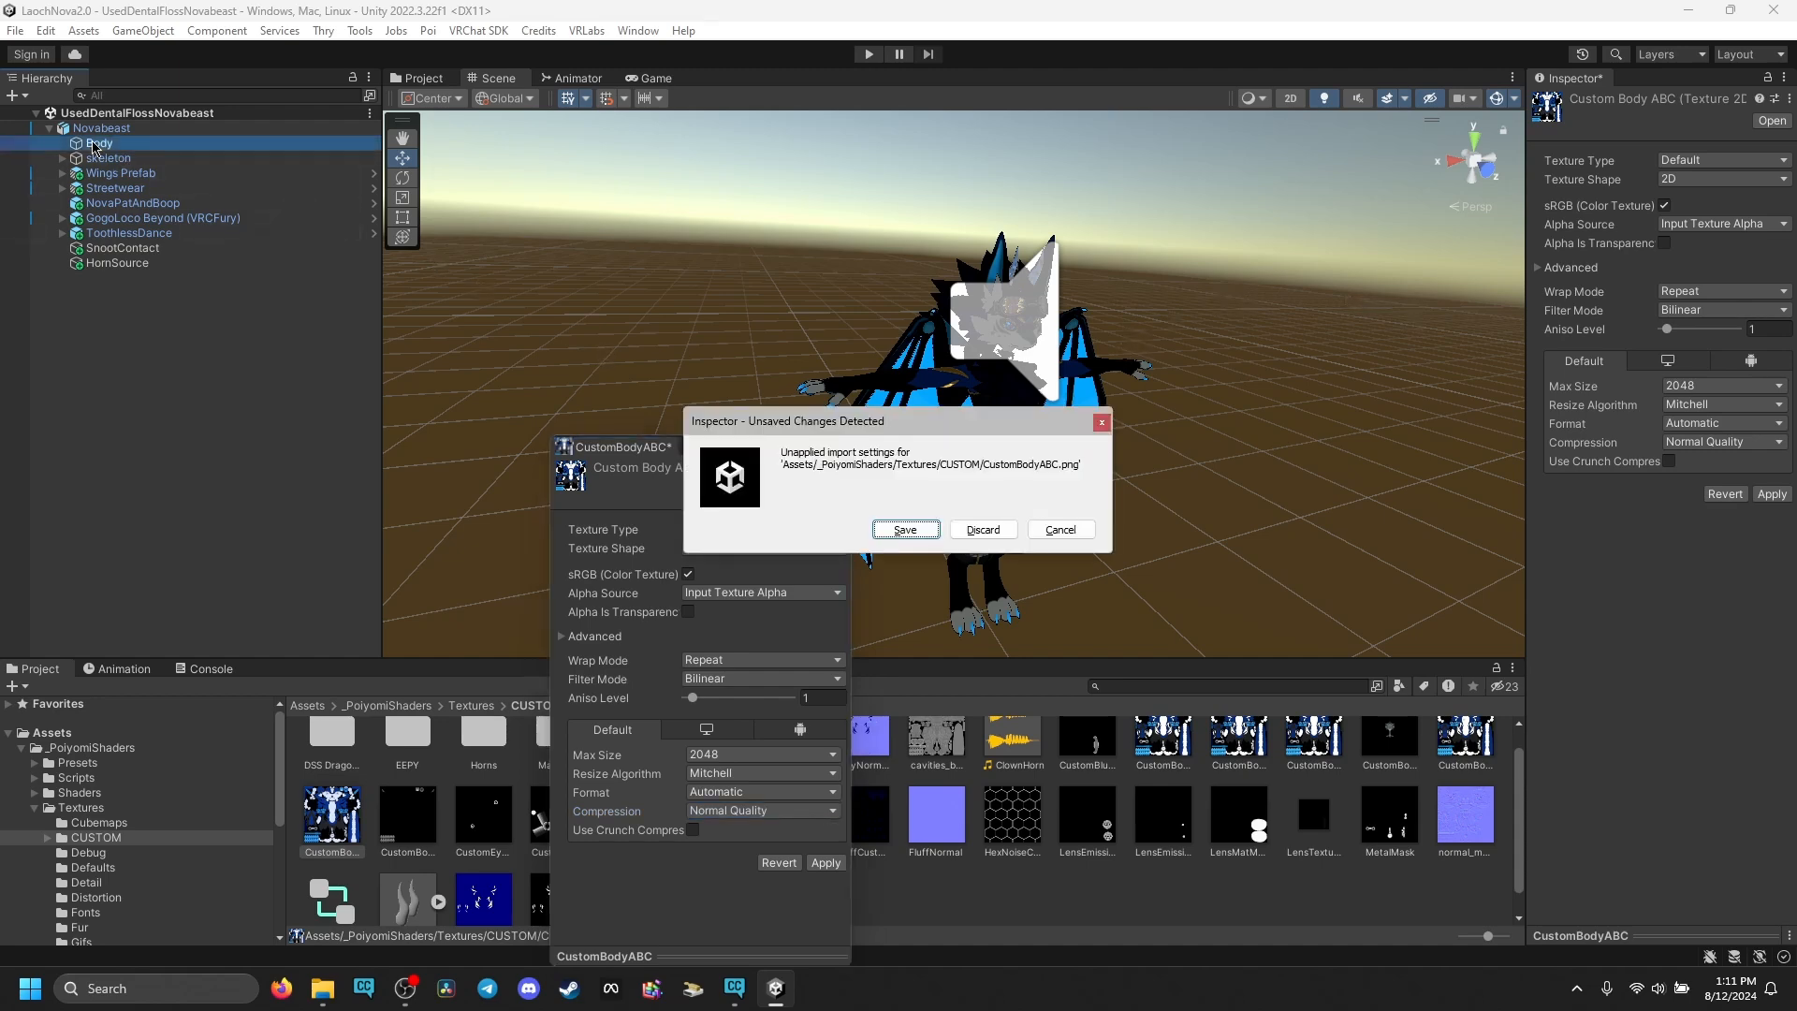
pyautogui.click(982, 529)
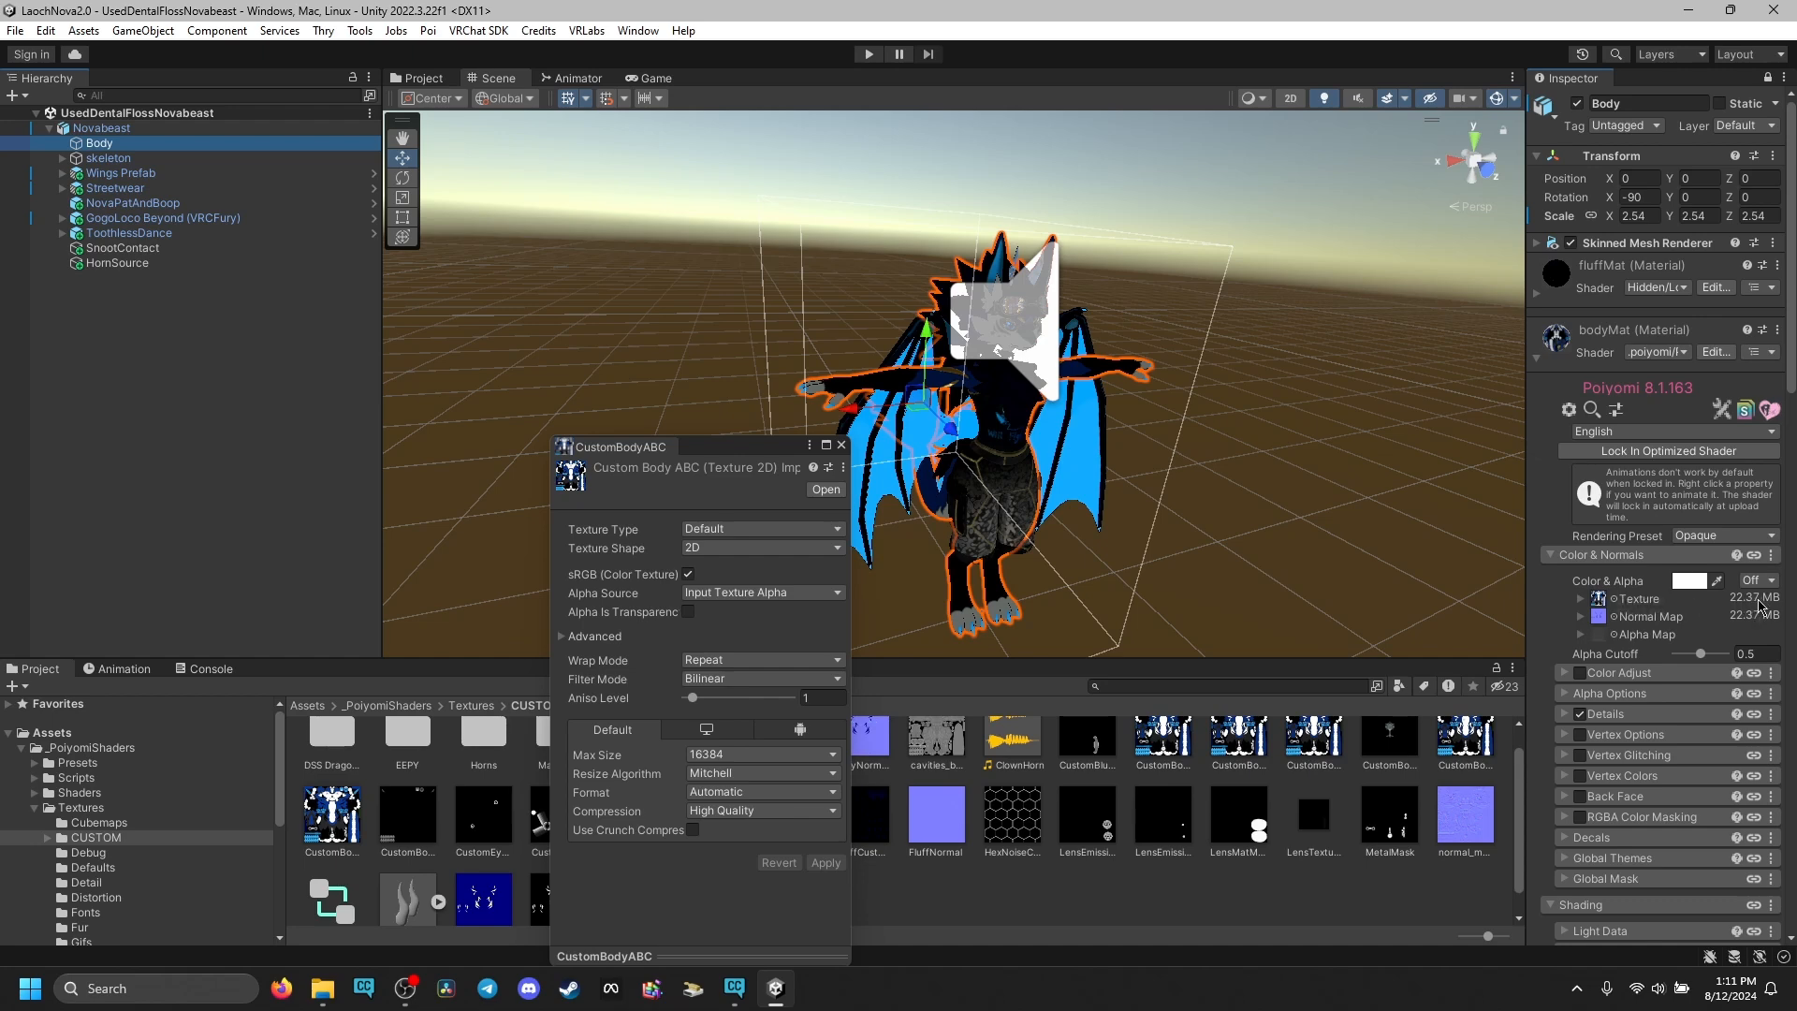
# - Set the CustomBodyABC texture's max size to 2048 and compression to Normal Quality, apply the import settings and close its properties
pyautogui.click(769, 756)
pyautogui.click(735, 687)
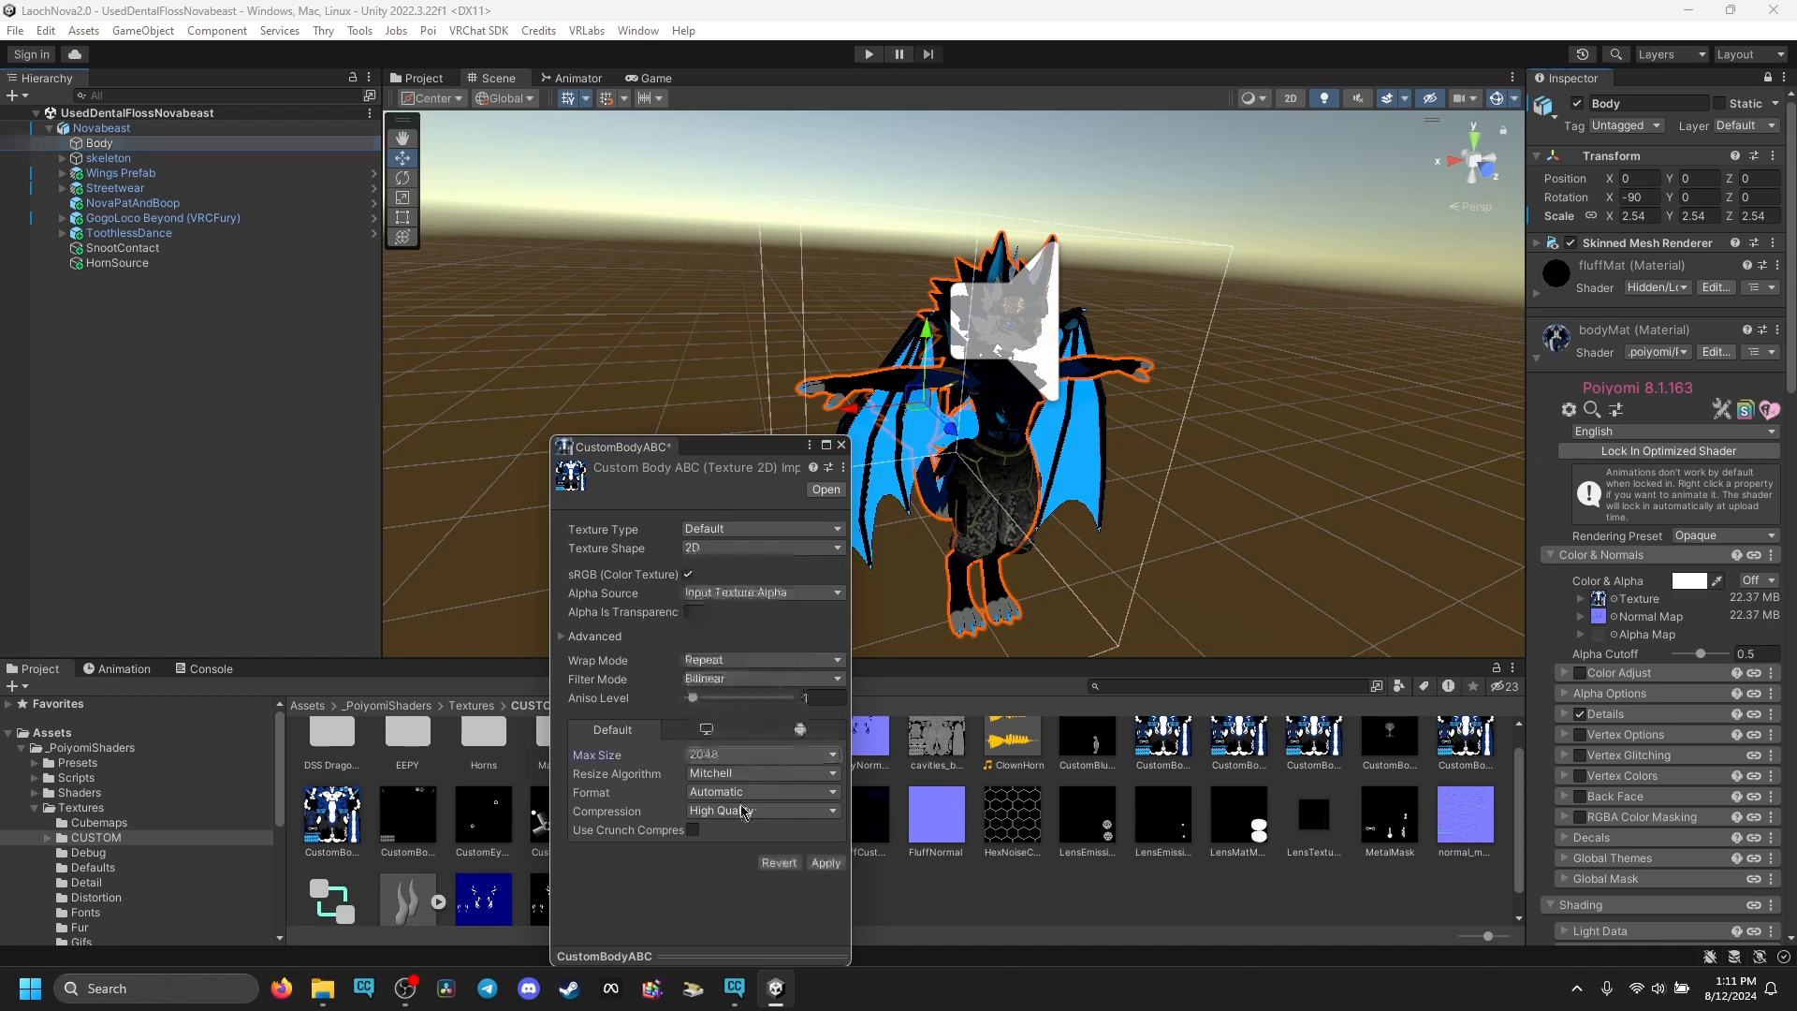
pyautogui.click(744, 810)
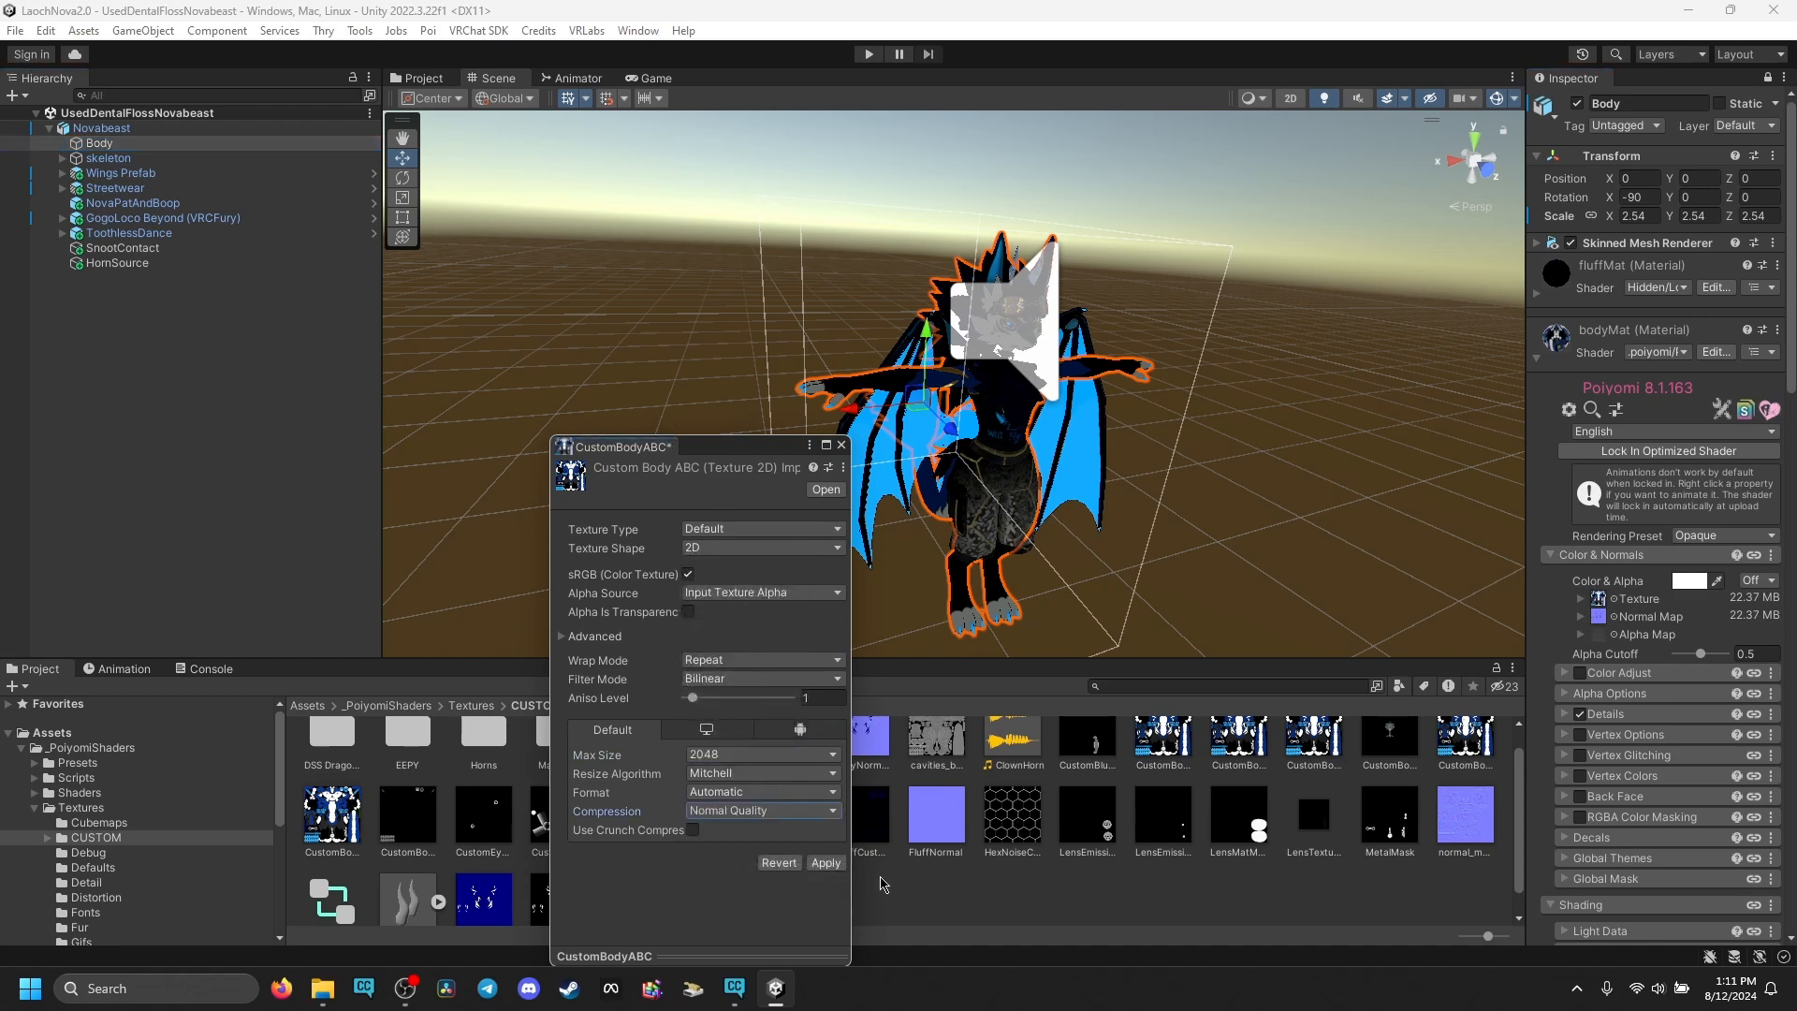
pyautogui.click(825, 863)
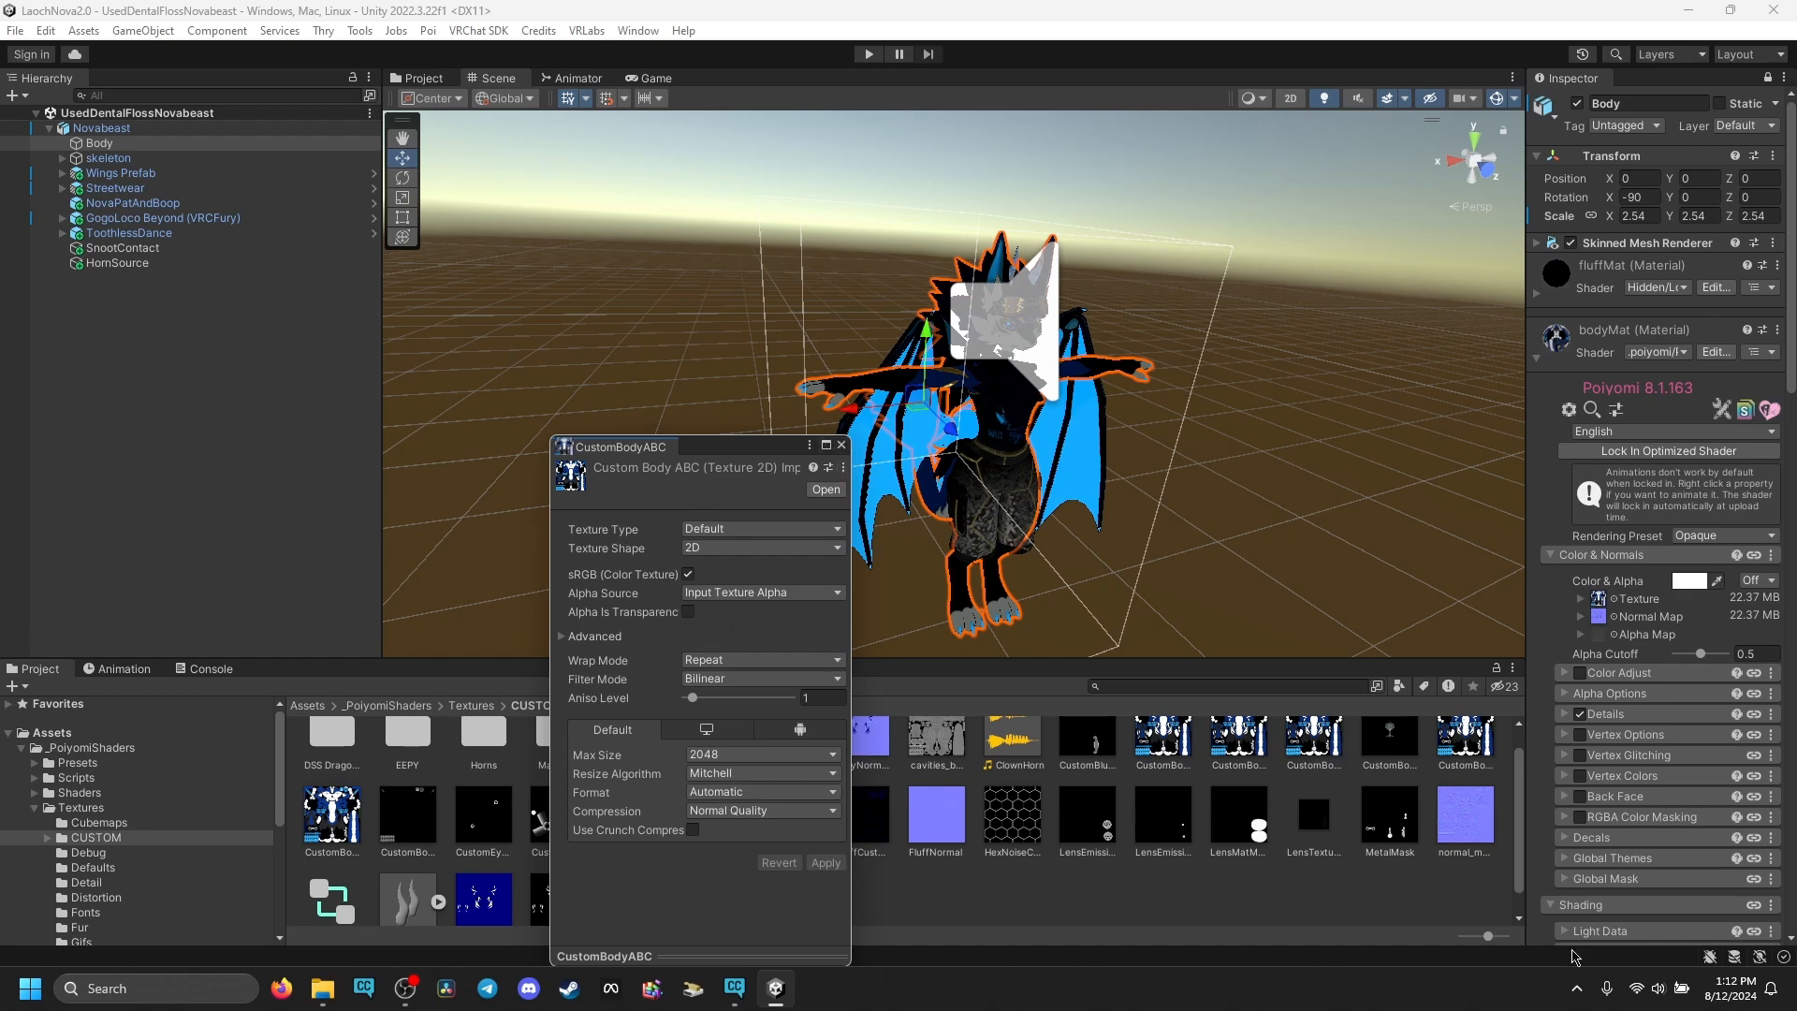
pyautogui.click(839, 447)
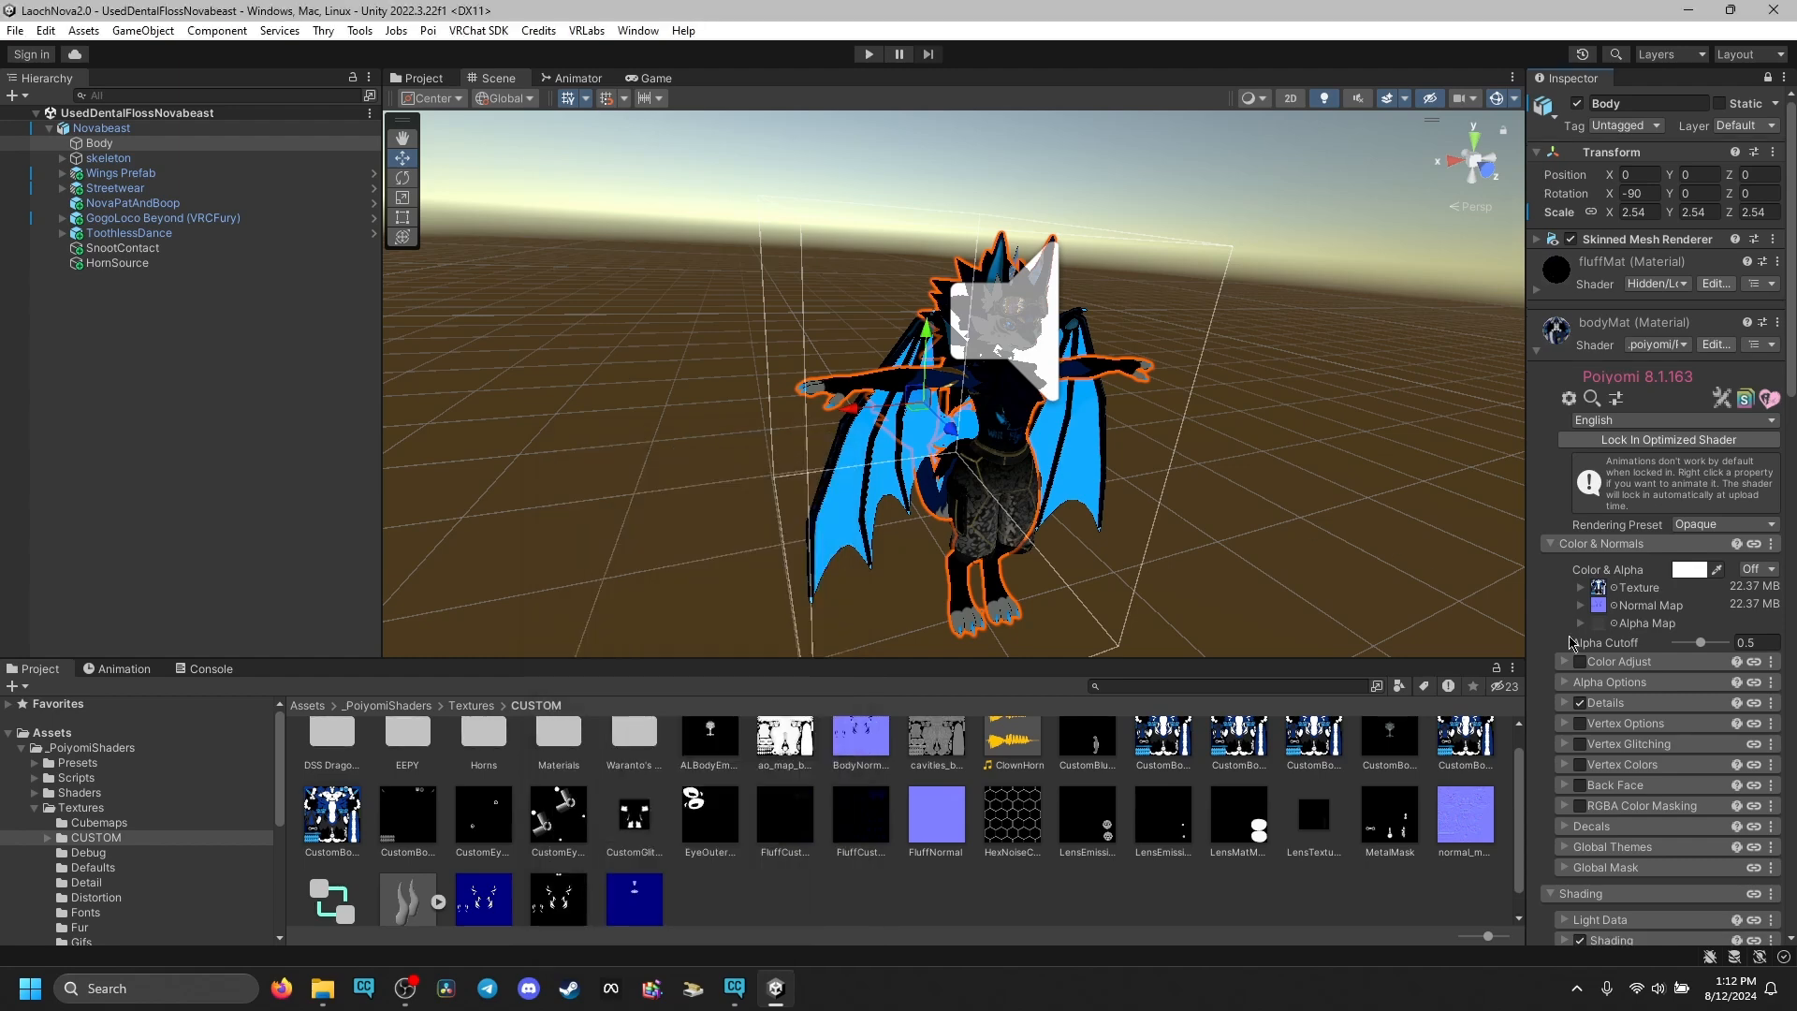
# - Locate bodyMat's normal map texture in the project and open the import properties of BodyNormalsCustom
pyautogui.click(1595, 609)
pyautogui.rightClick(1596, 608)
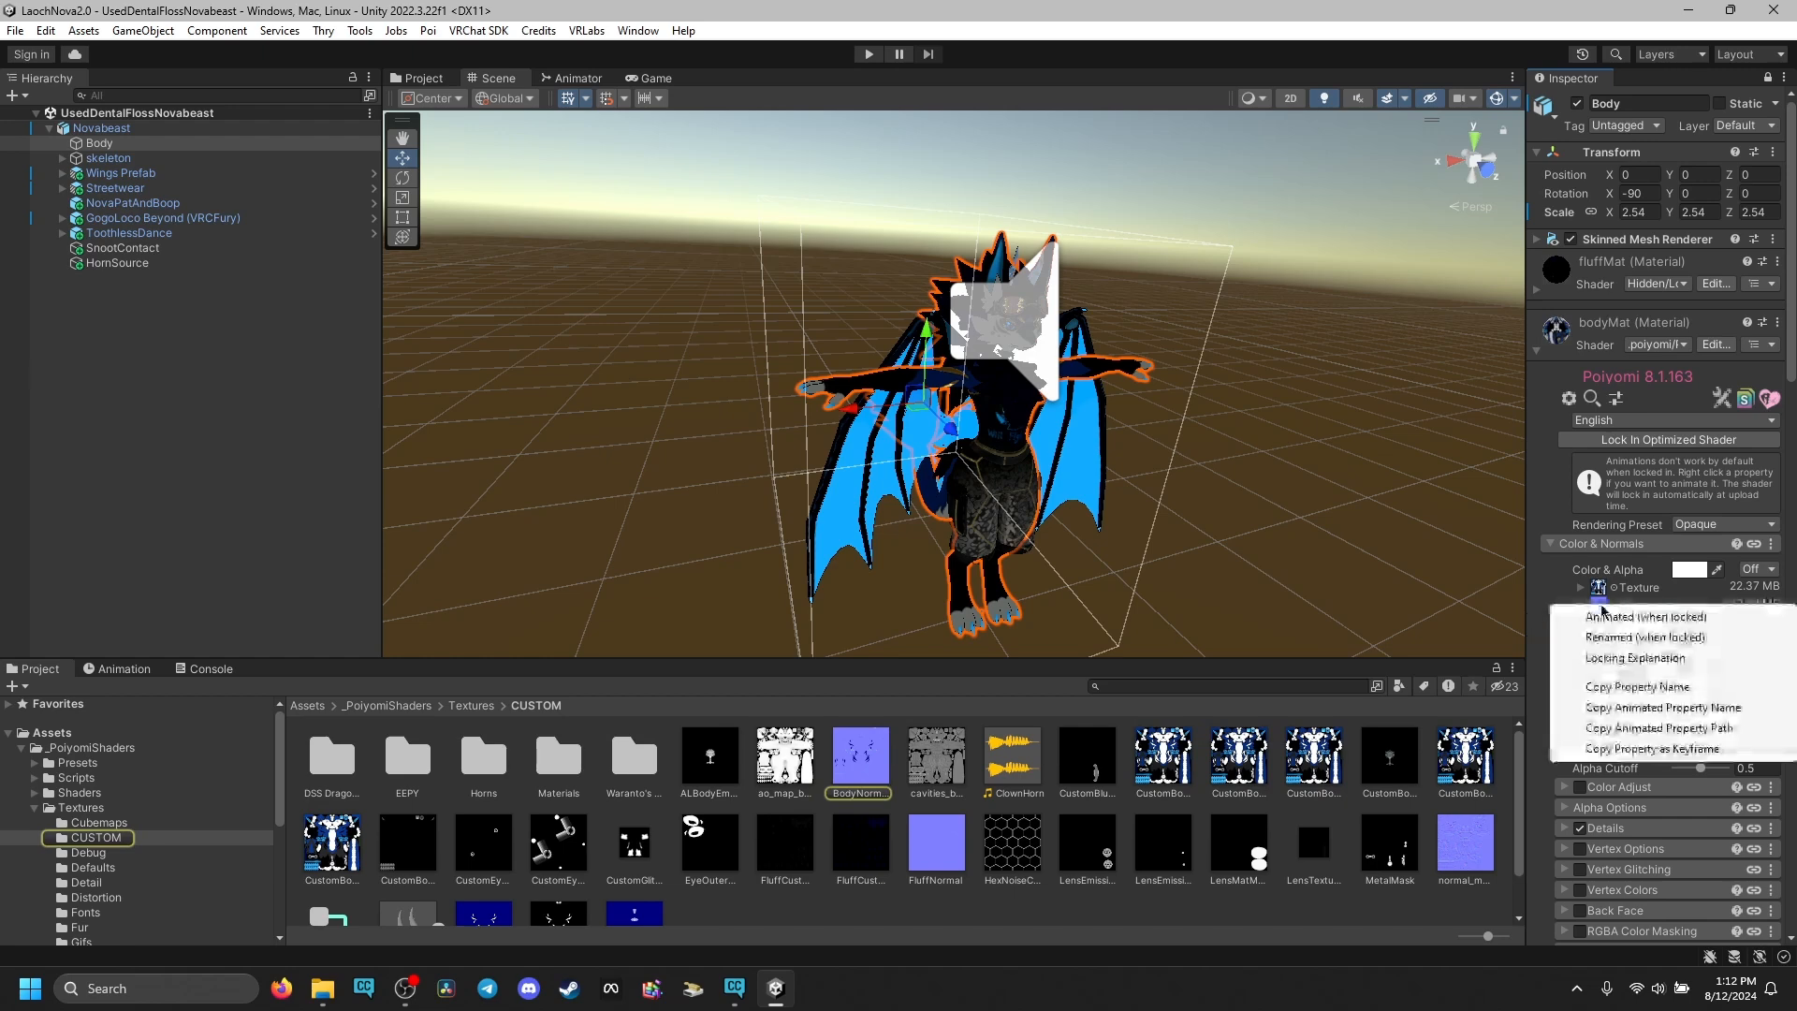
pyautogui.click(865, 749)
pyautogui.rightClick(864, 749)
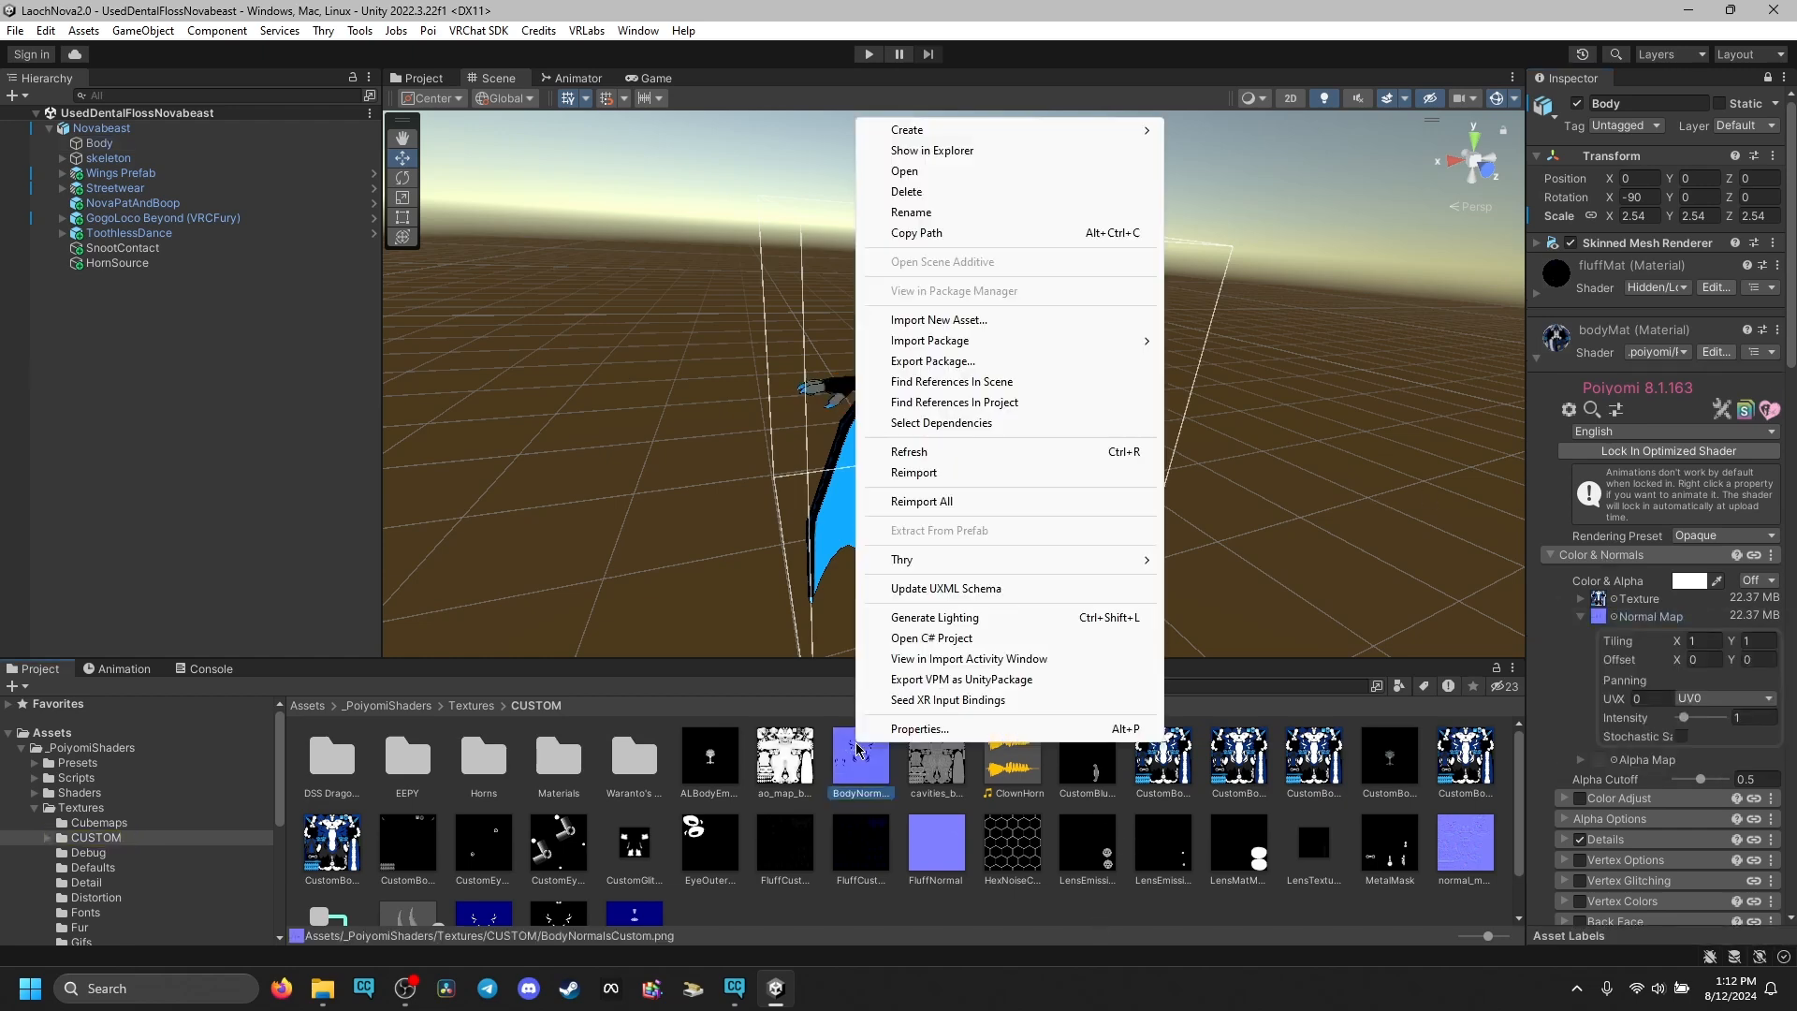
pyautogui.click(903, 728)
# - Set the BodyNormalsCustom texture's max size to 1024 and compression to Low Quality, apply the settings and collapse bodyMat's texture details
pyautogui.click(735, 740)
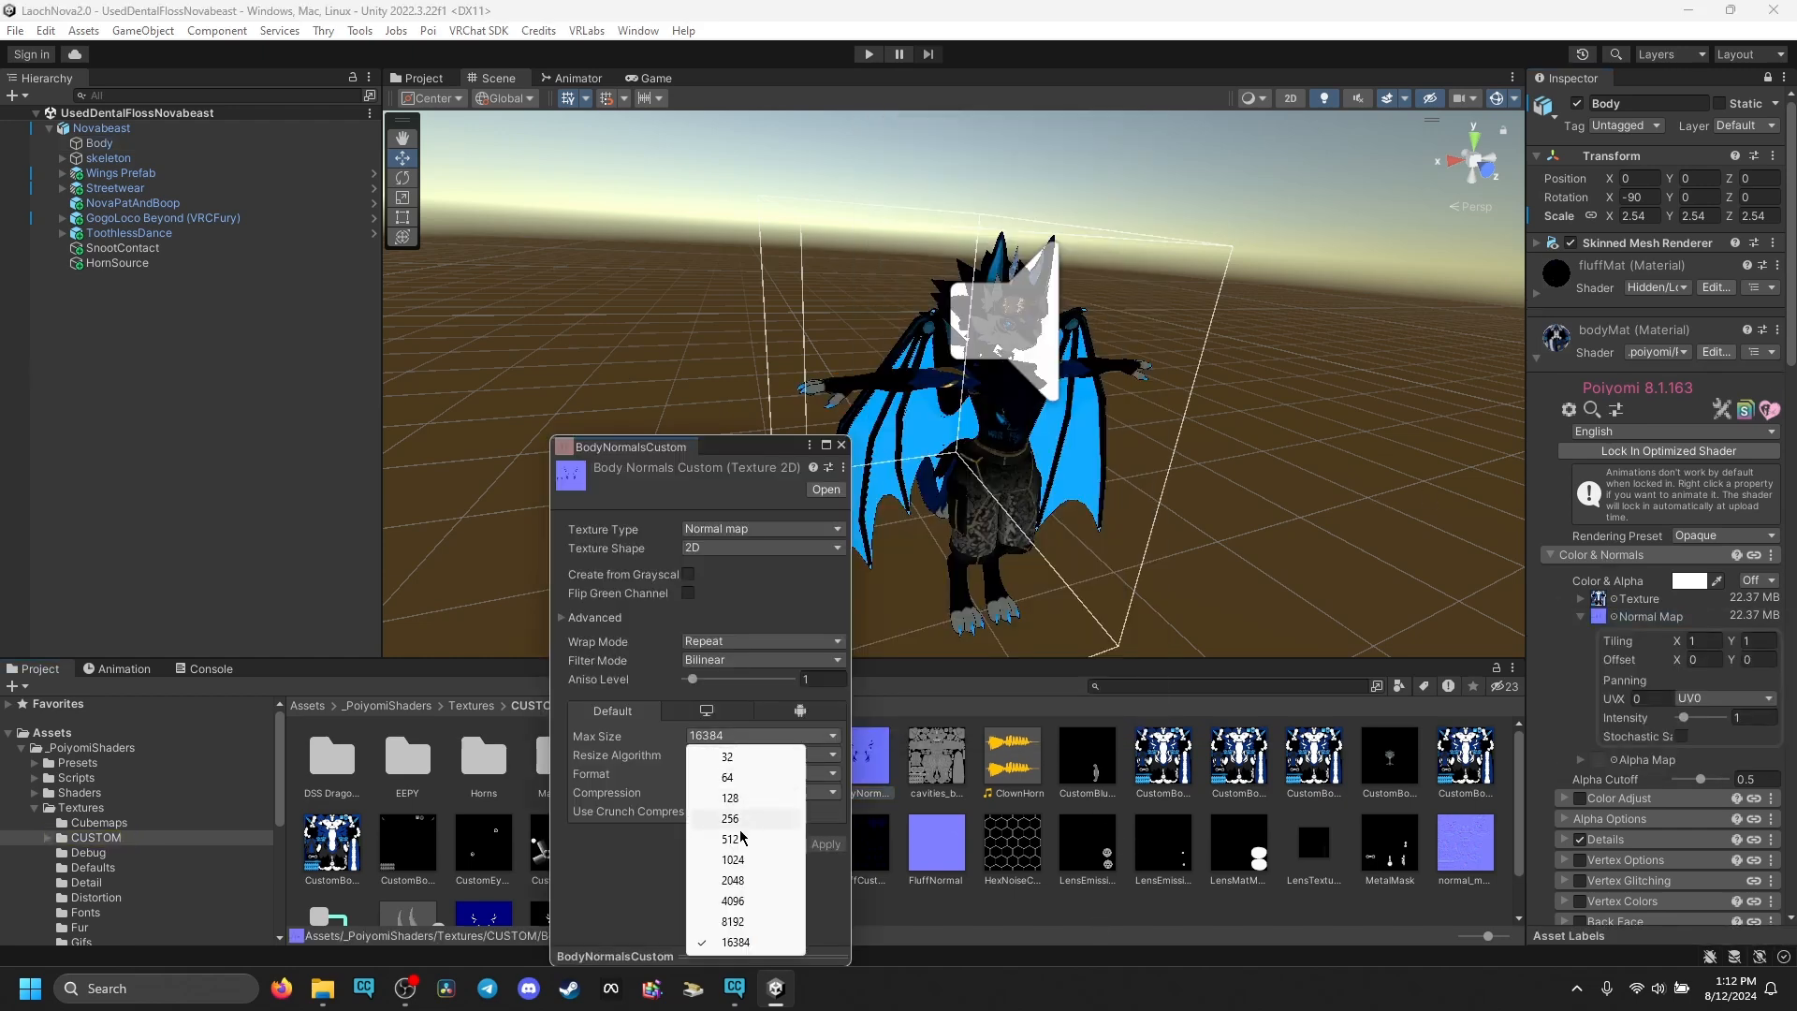
pyautogui.click(731, 861)
pyautogui.click(757, 792)
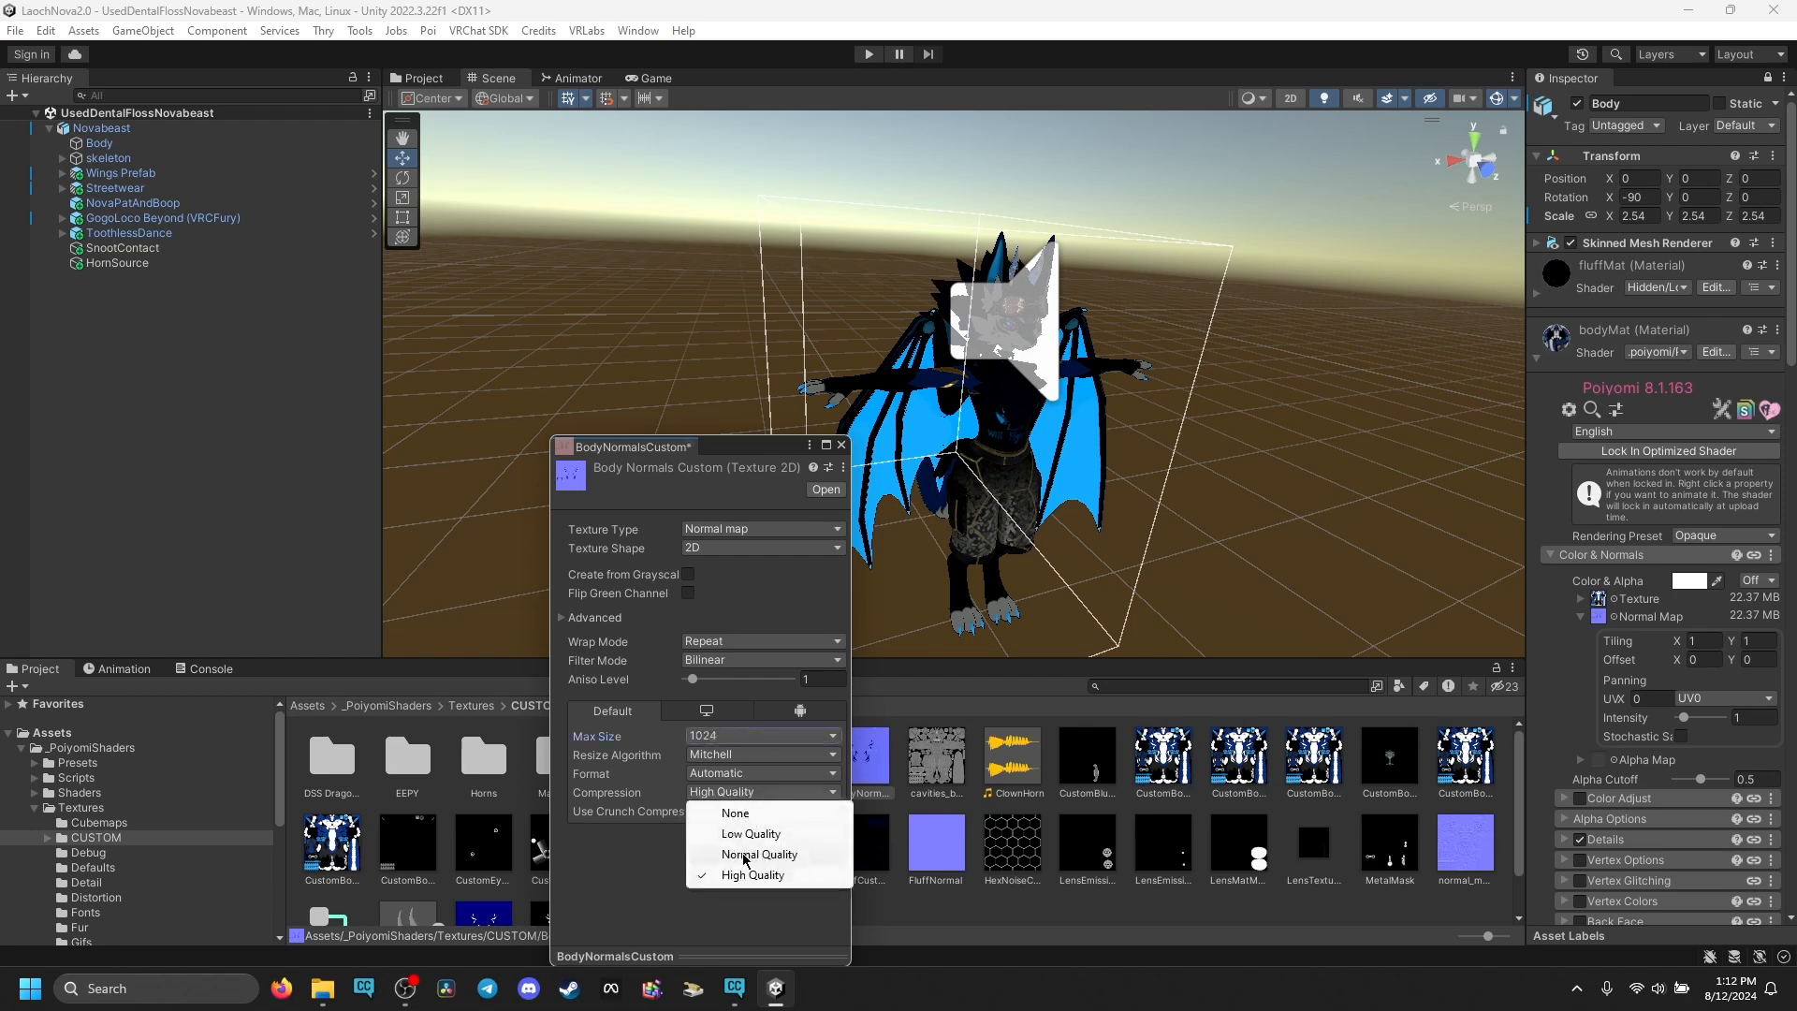
pyautogui.click(755, 830)
pyautogui.click(824, 844)
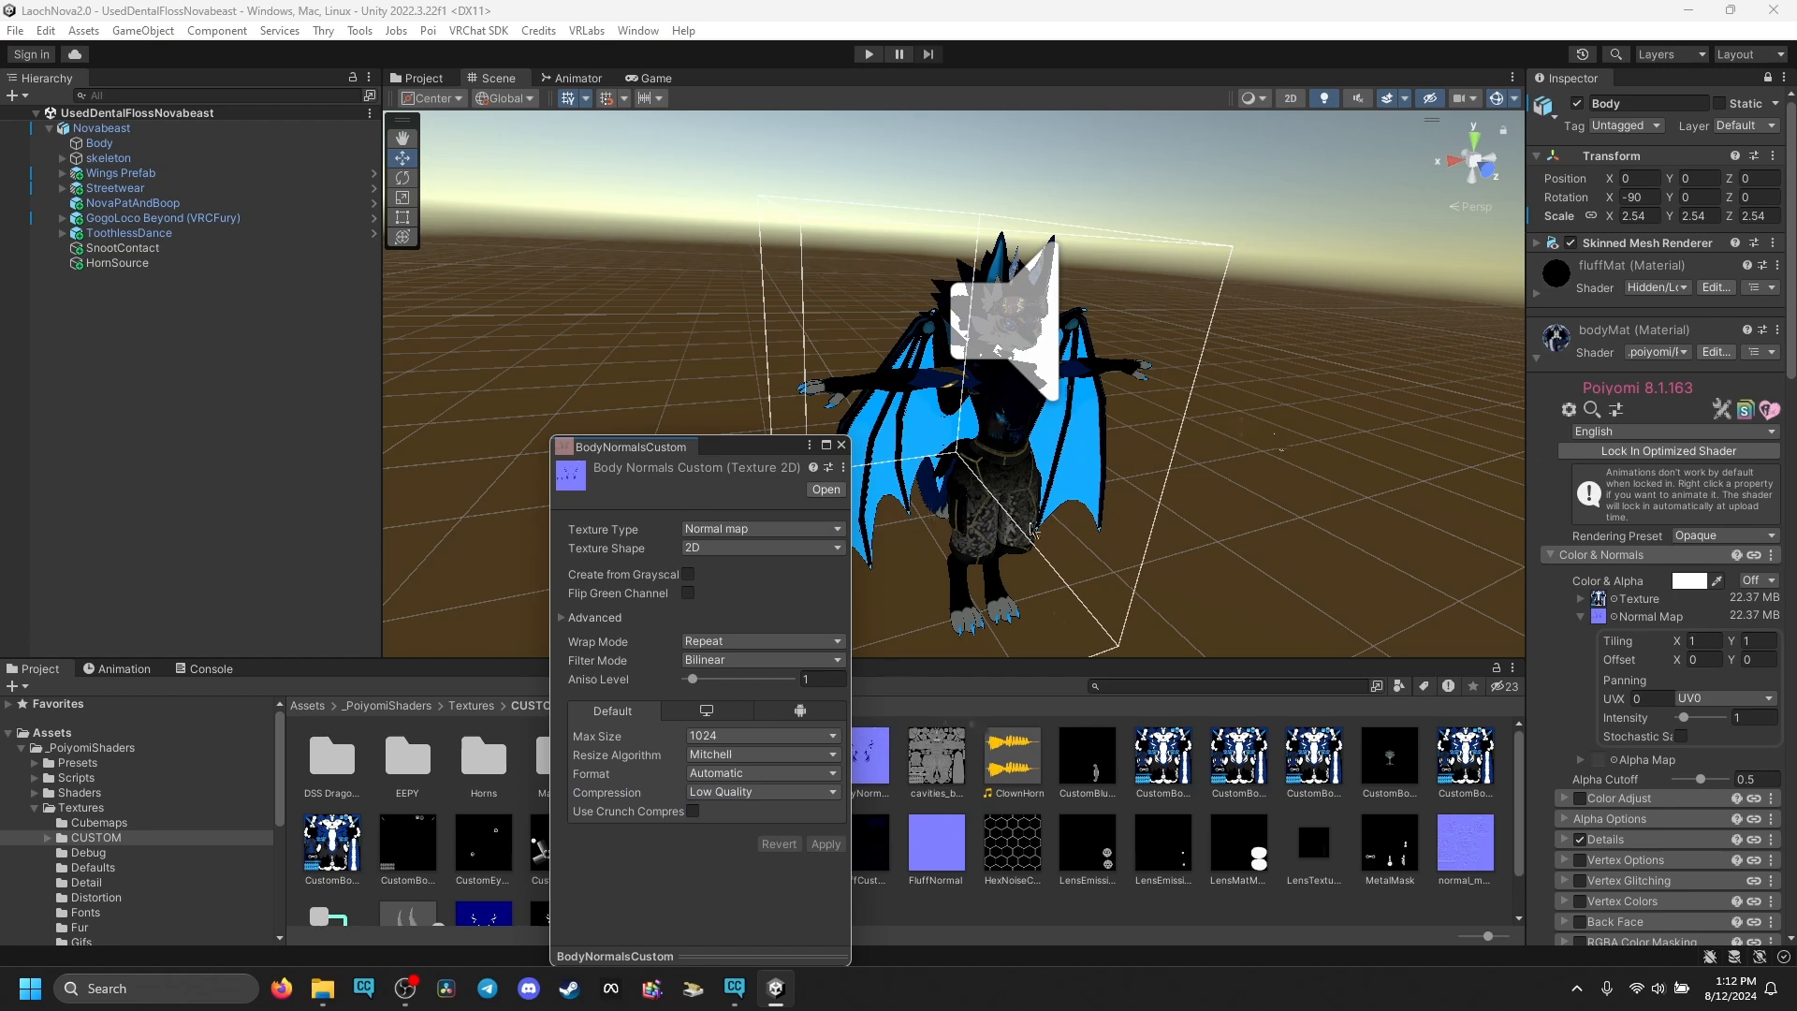
pyautogui.click(840, 445)
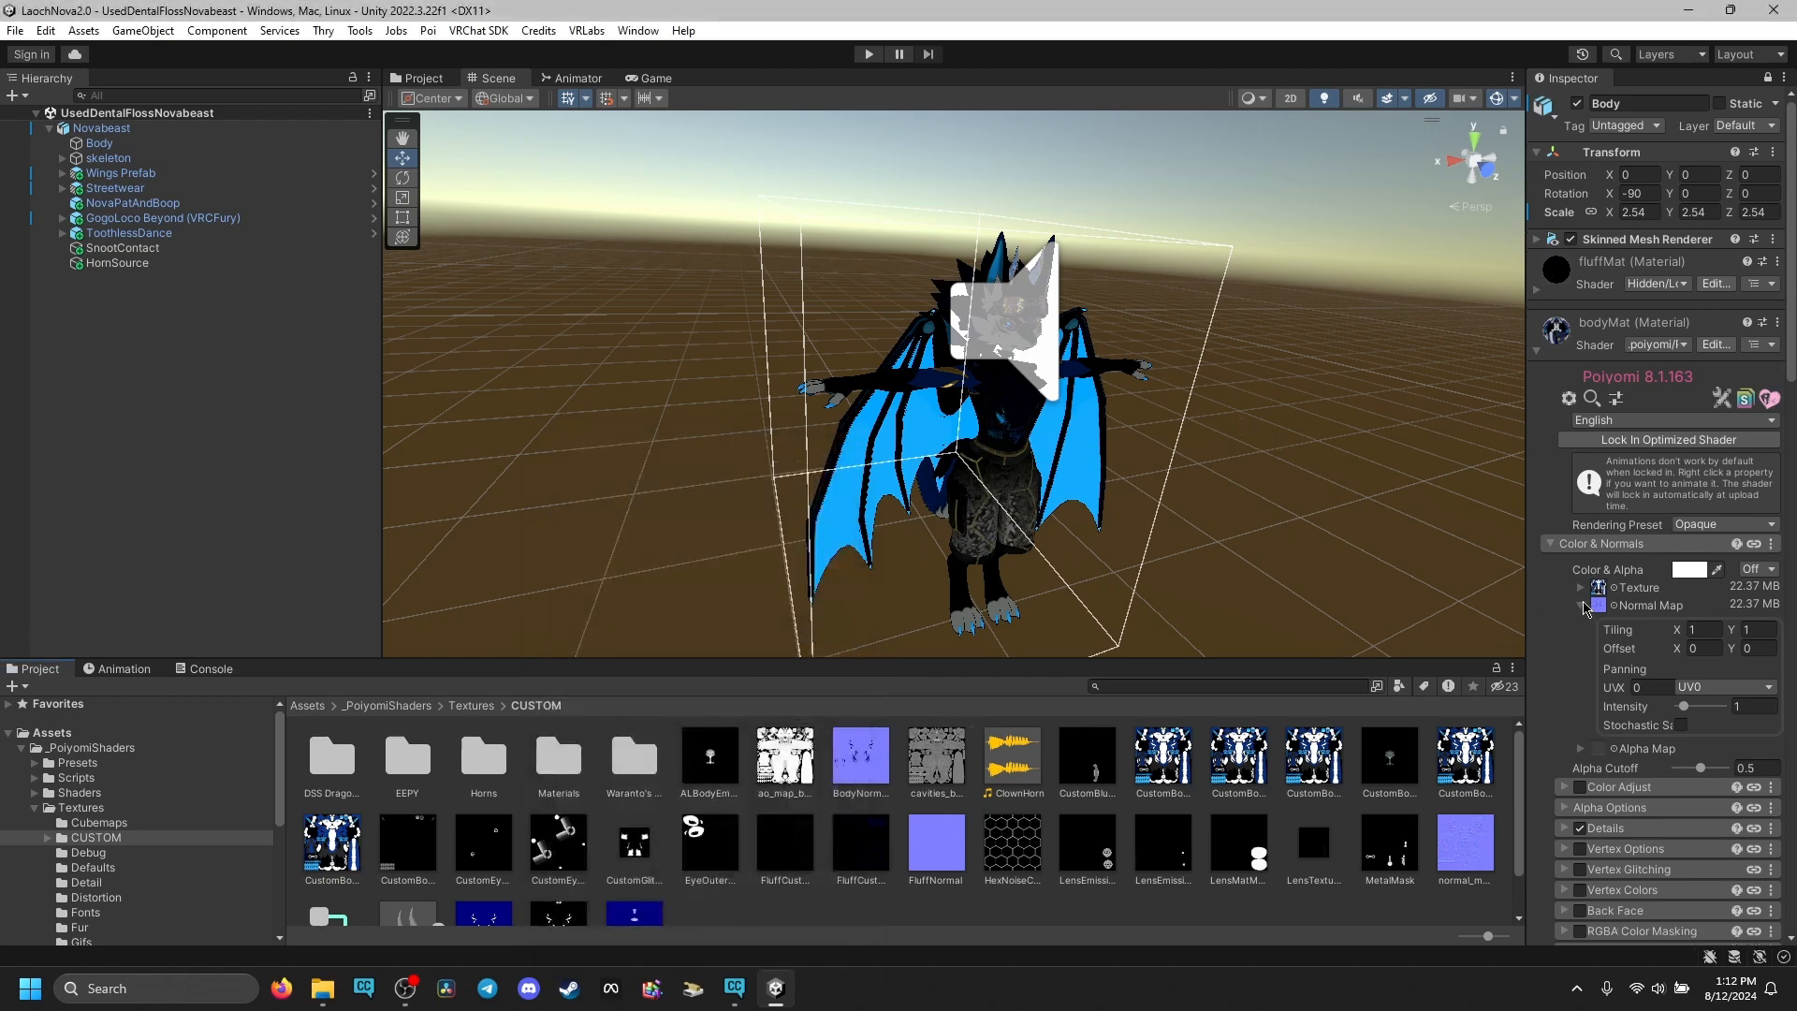
pyautogui.click(1581, 605)
pyautogui.click(1577, 588)
pyautogui.click(1576, 587)
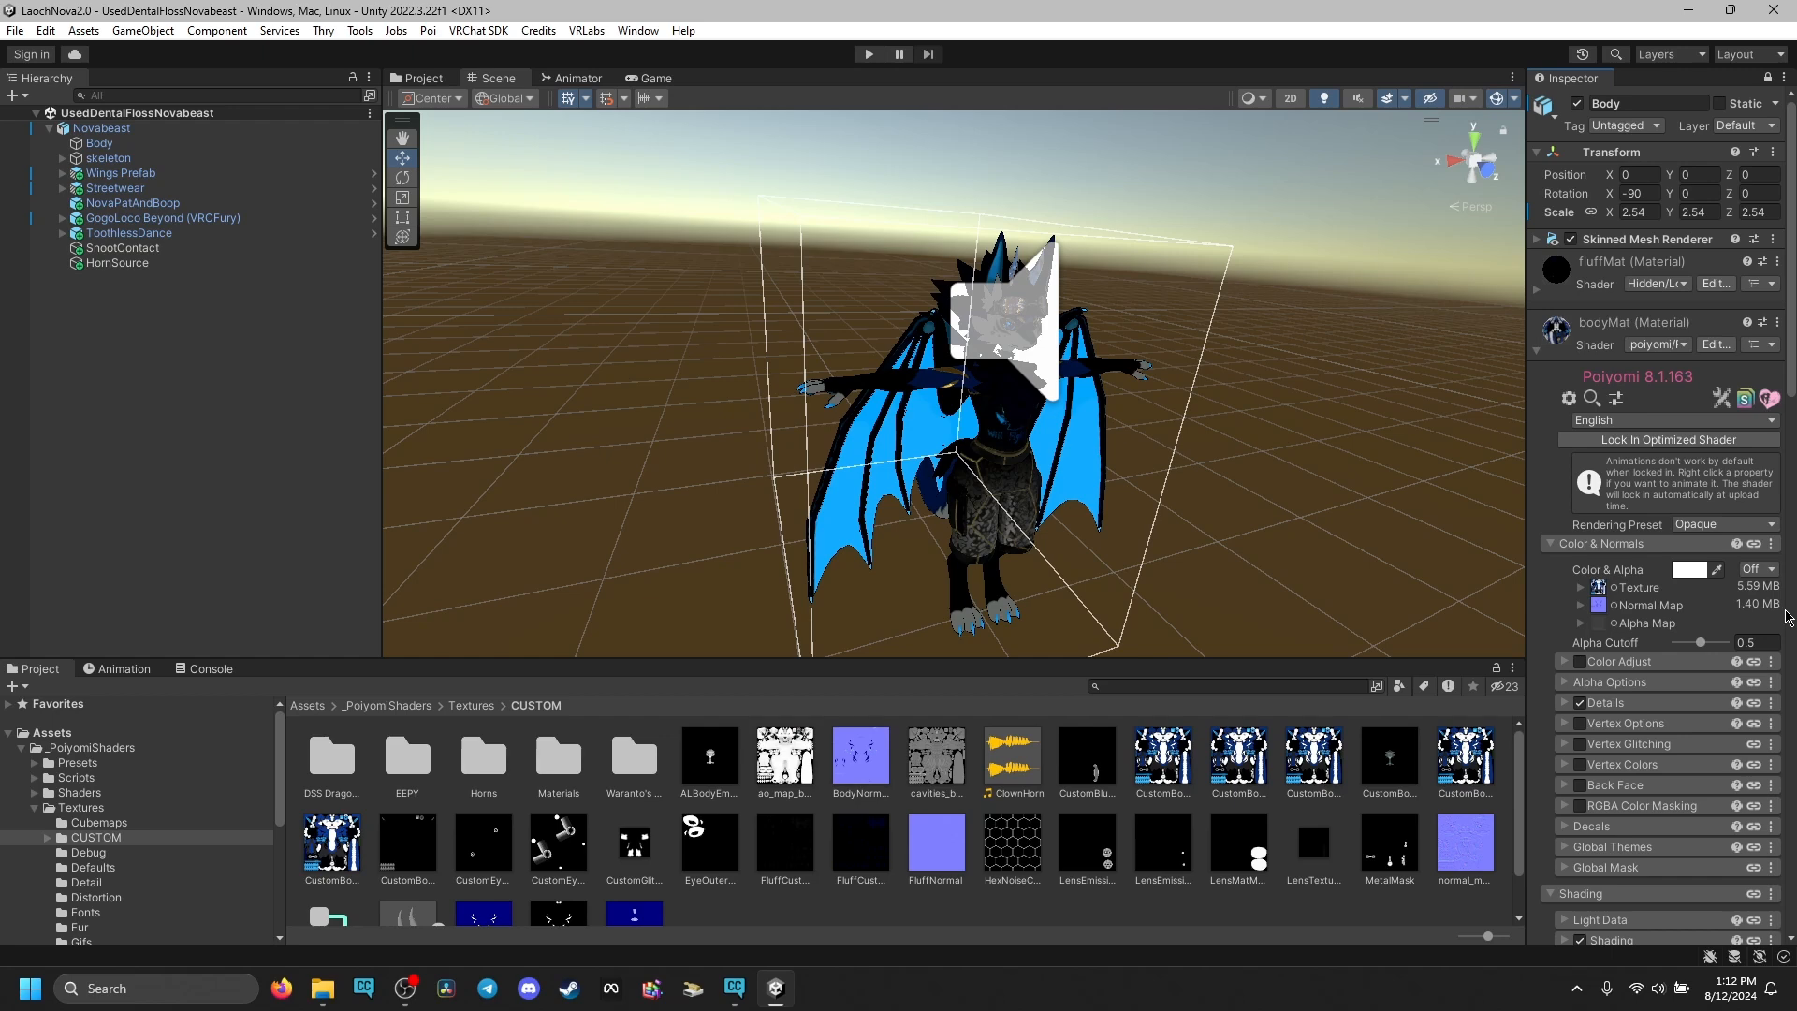
# - Check bodyMat's enabled shading sections for textures and locate the Matcap 0 texture in the project
pyautogui.scroll(-3, 1705, 501)
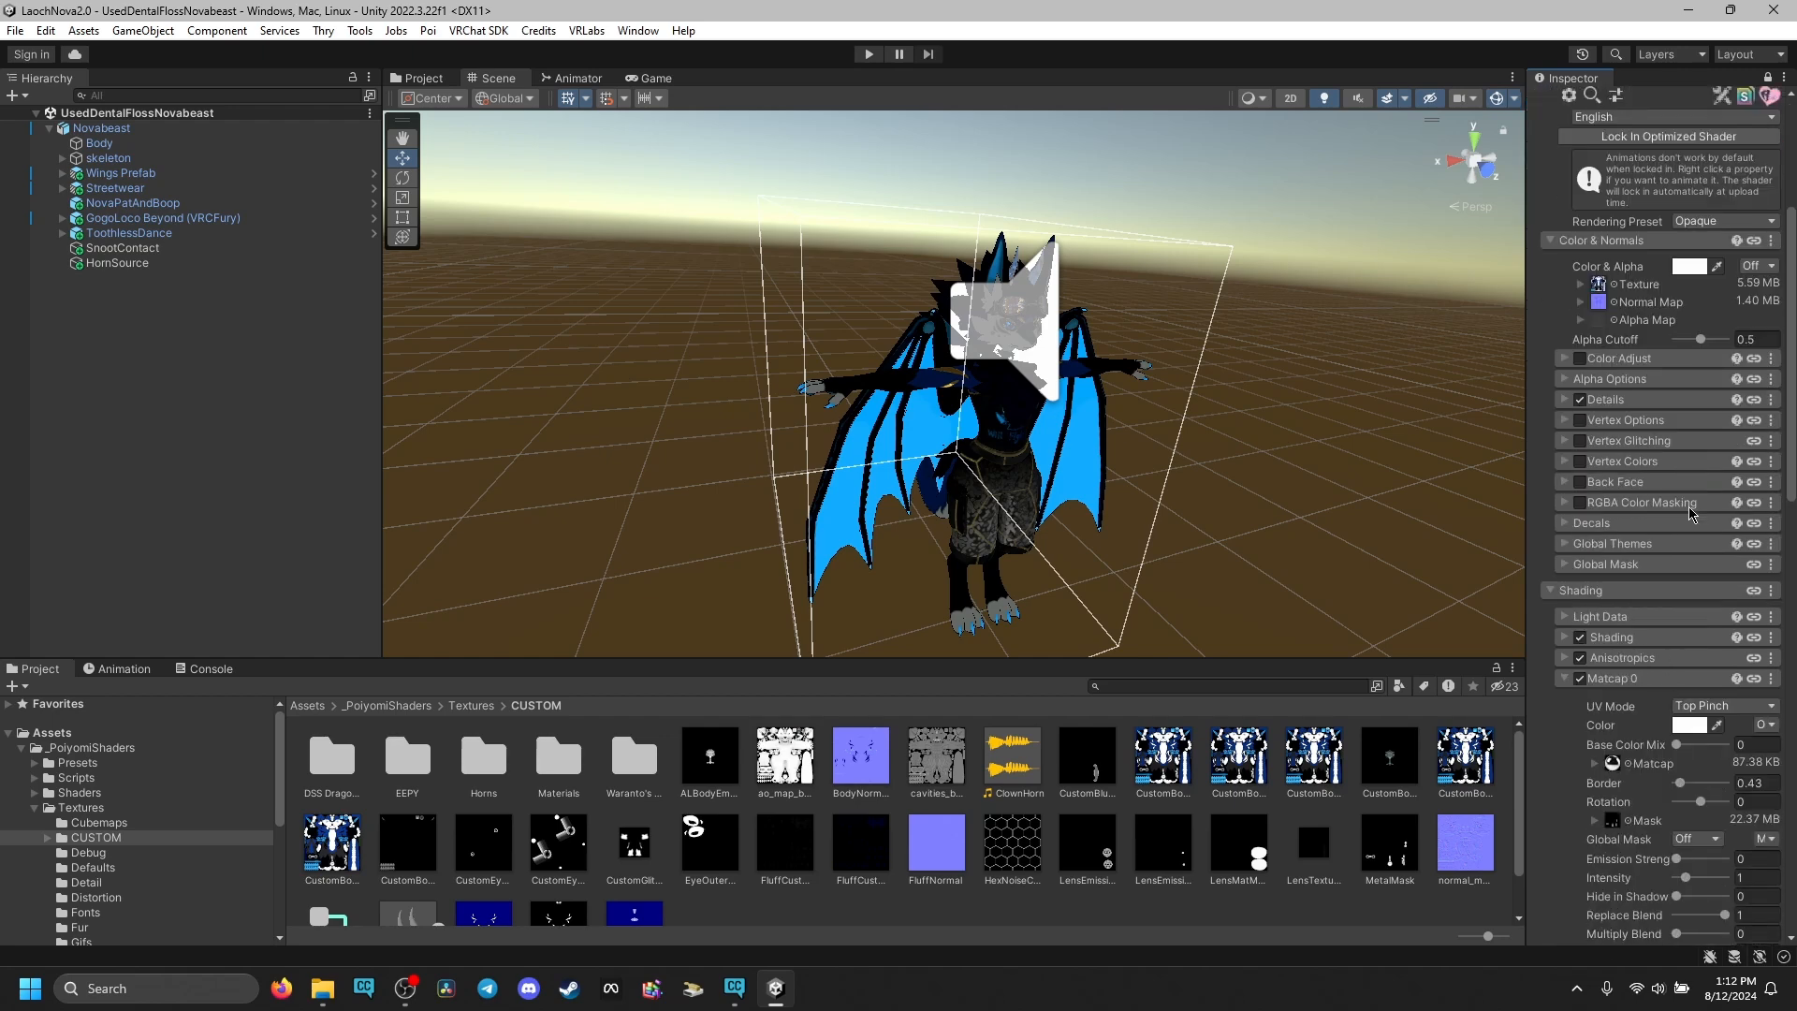
pyautogui.scroll(-1, 1600, 410)
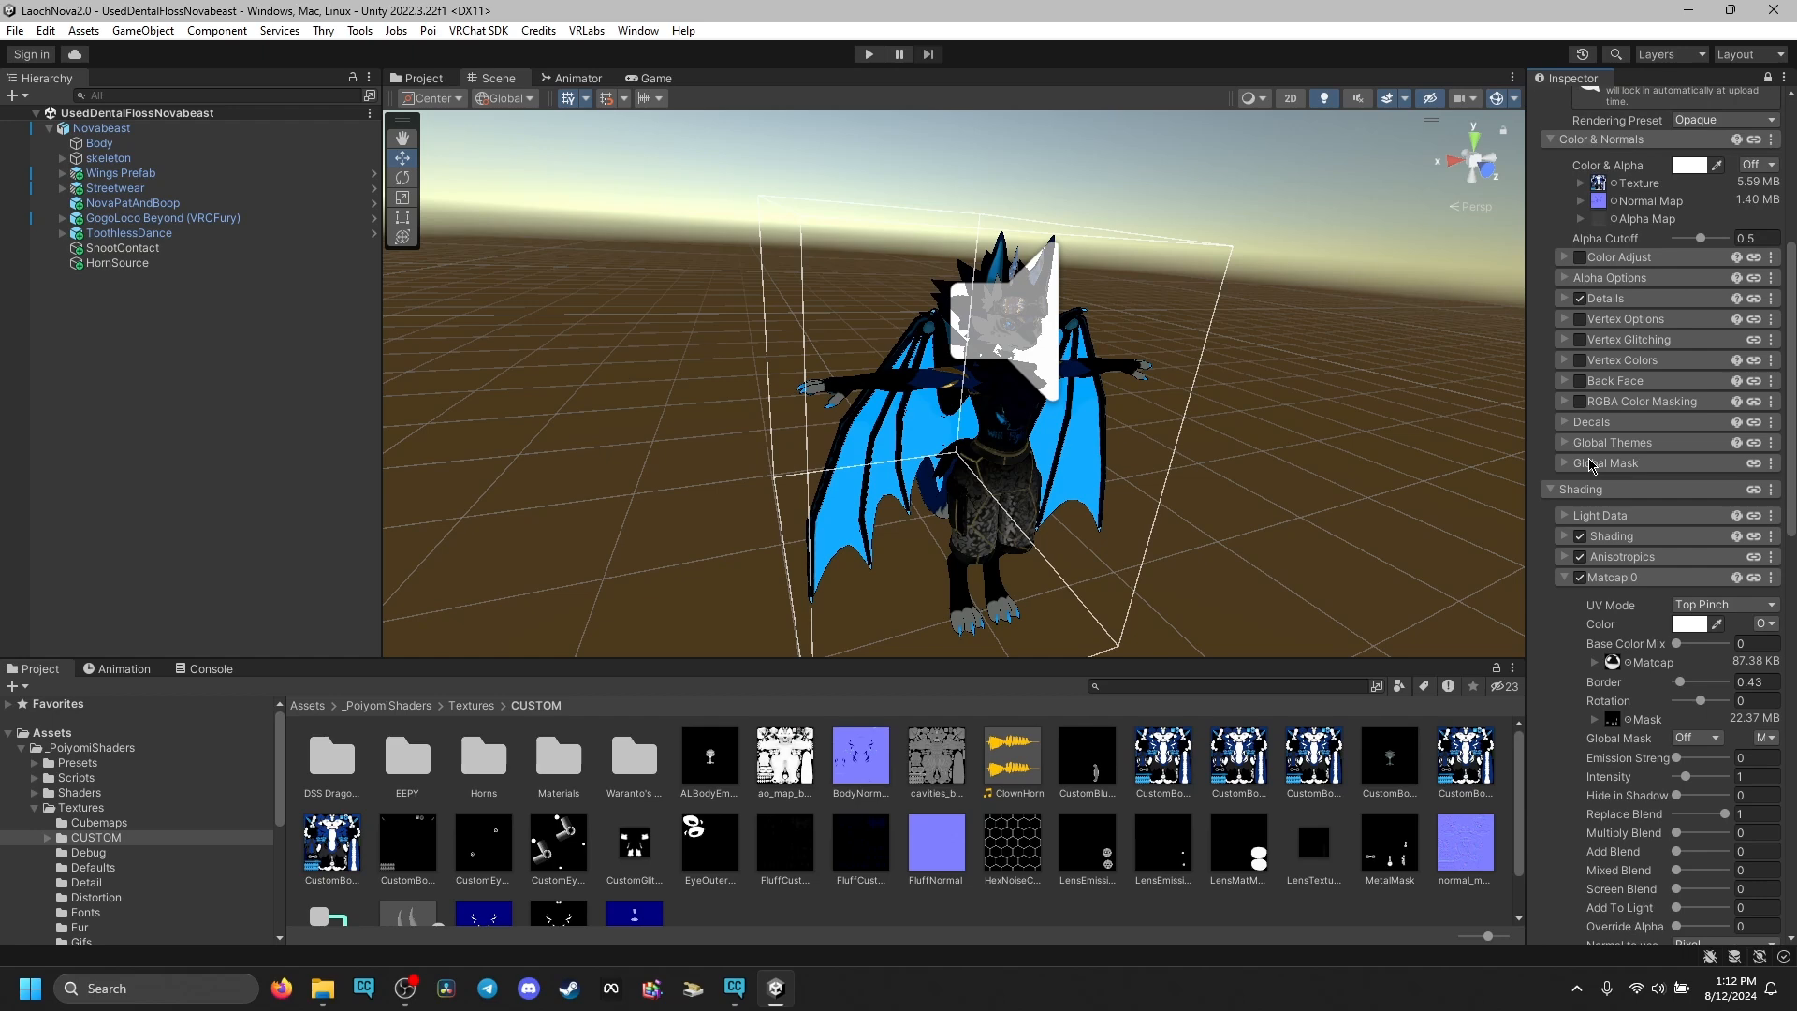
pyautogui.scroll(-2, 1593, 468)
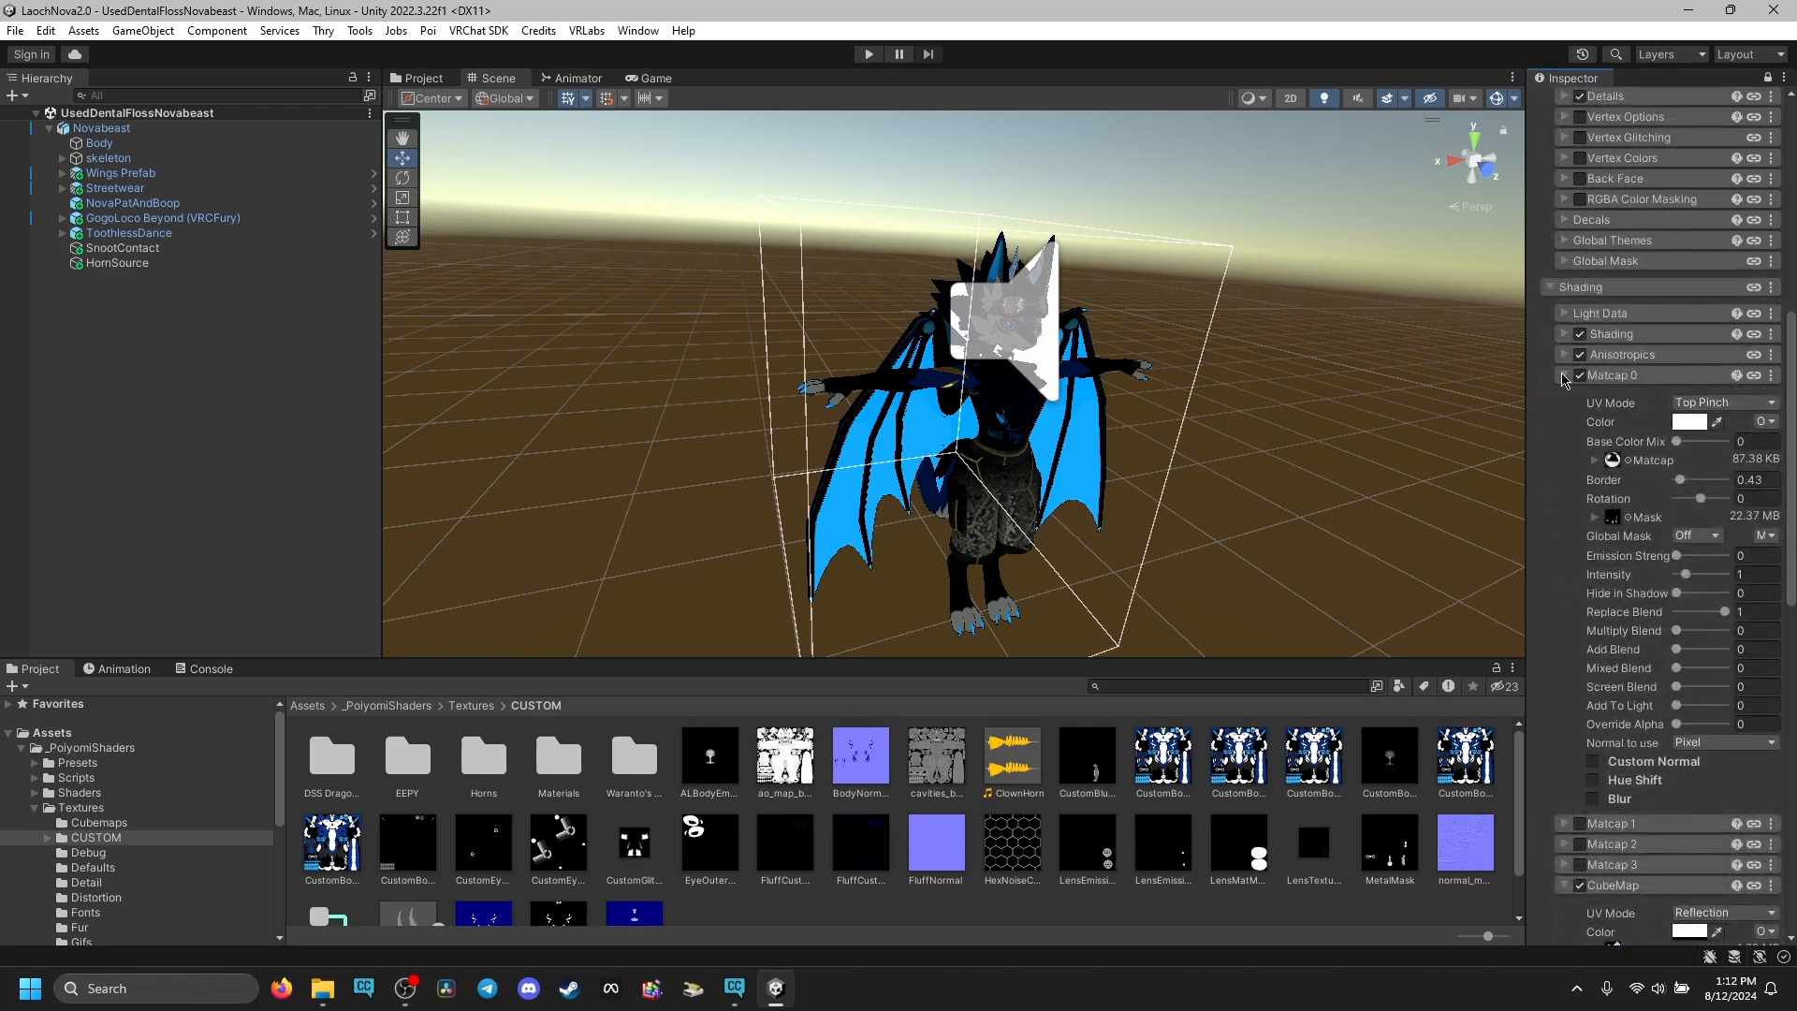
pyautogui.click(1564, 376)
pyautogui.click(1565, 458)
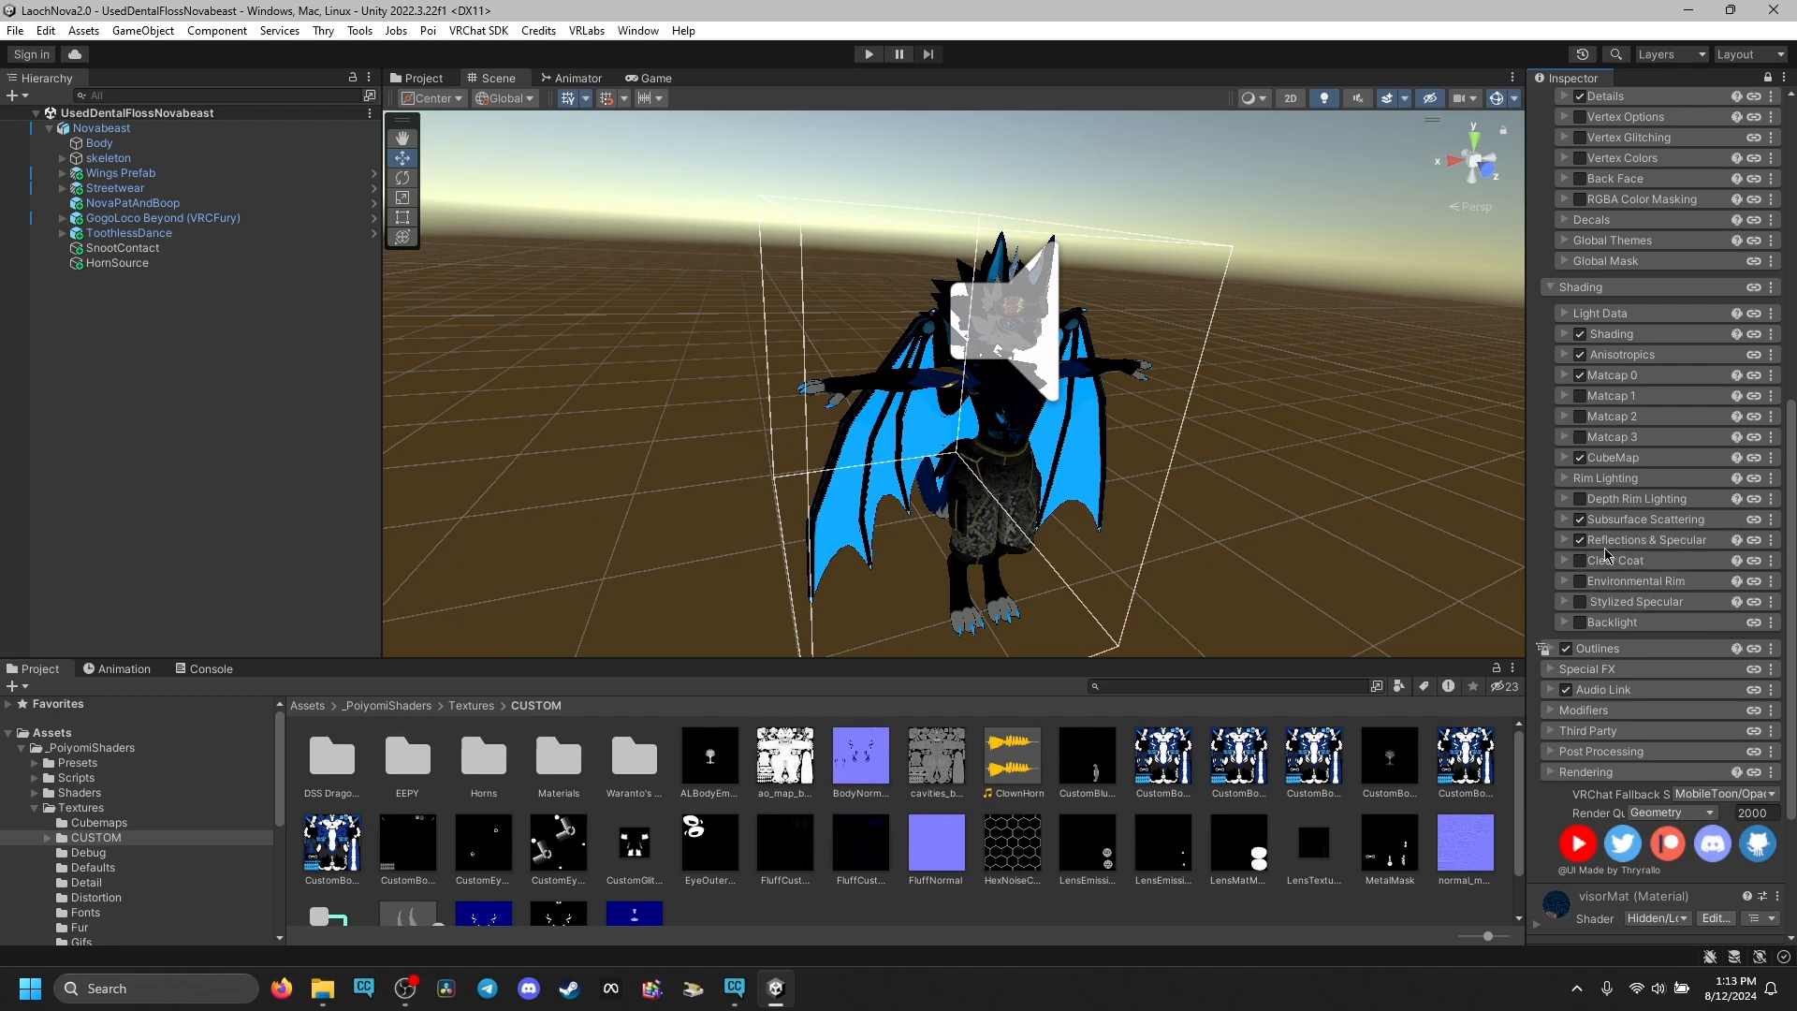
pyautogui.click(1565, 458)
pyautogui.click(1576, 454)
pyautogui.click(1566, 376)
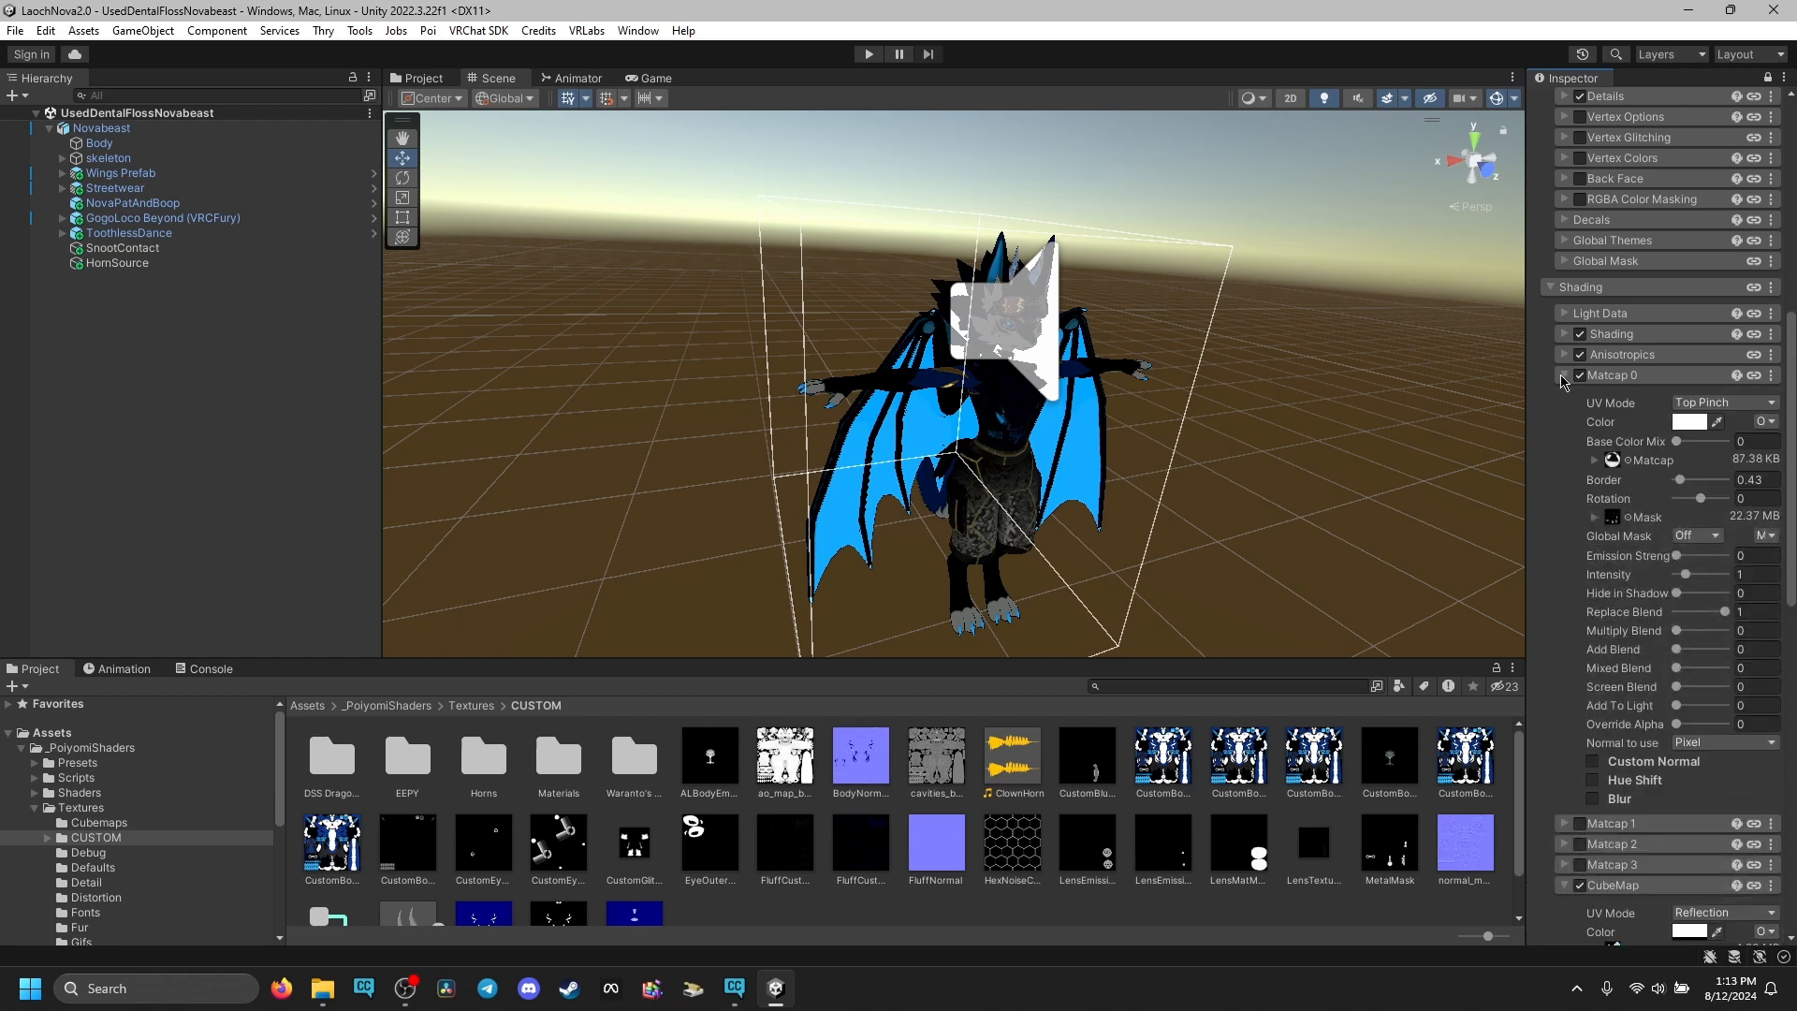
pyautogui.click(1613, 459)
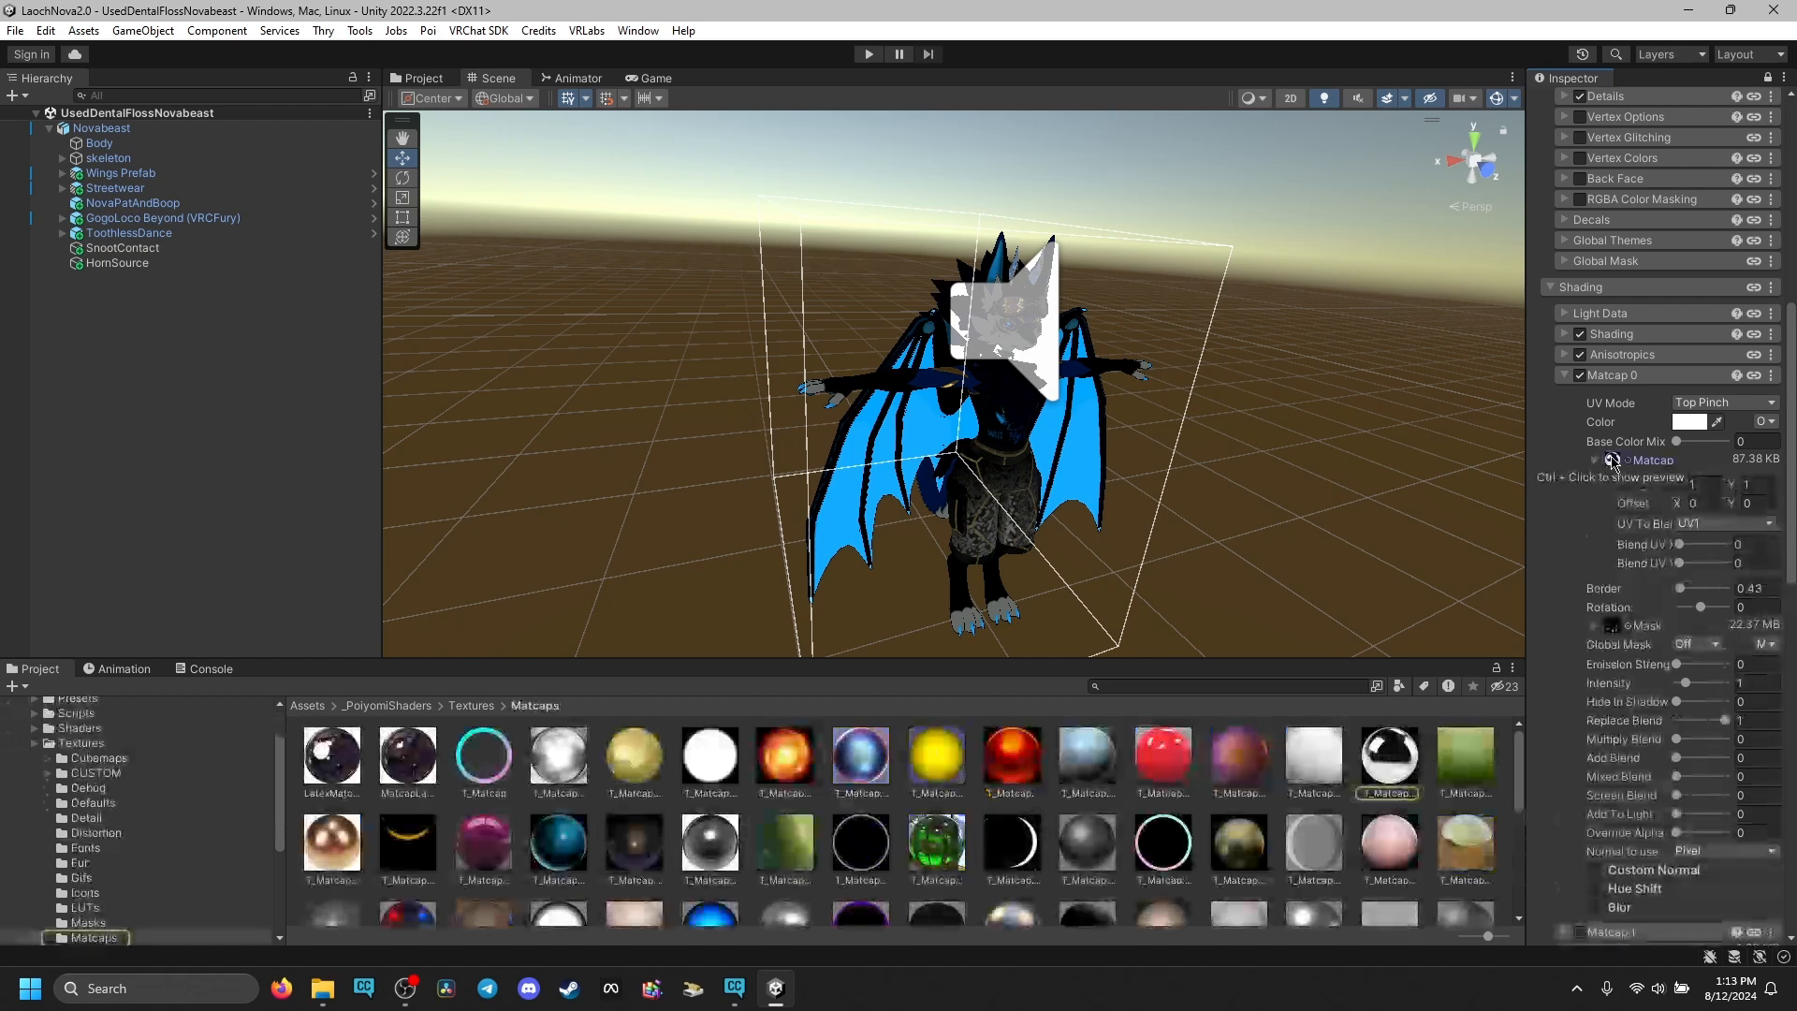
# - Set the T_Matcap_MC (6) texture's max size to 512 and compression to Low Quality, apply the import settings and close its properties
pyautogui.rightClick(1389, 751)
pyautogui.click(1413, 722)
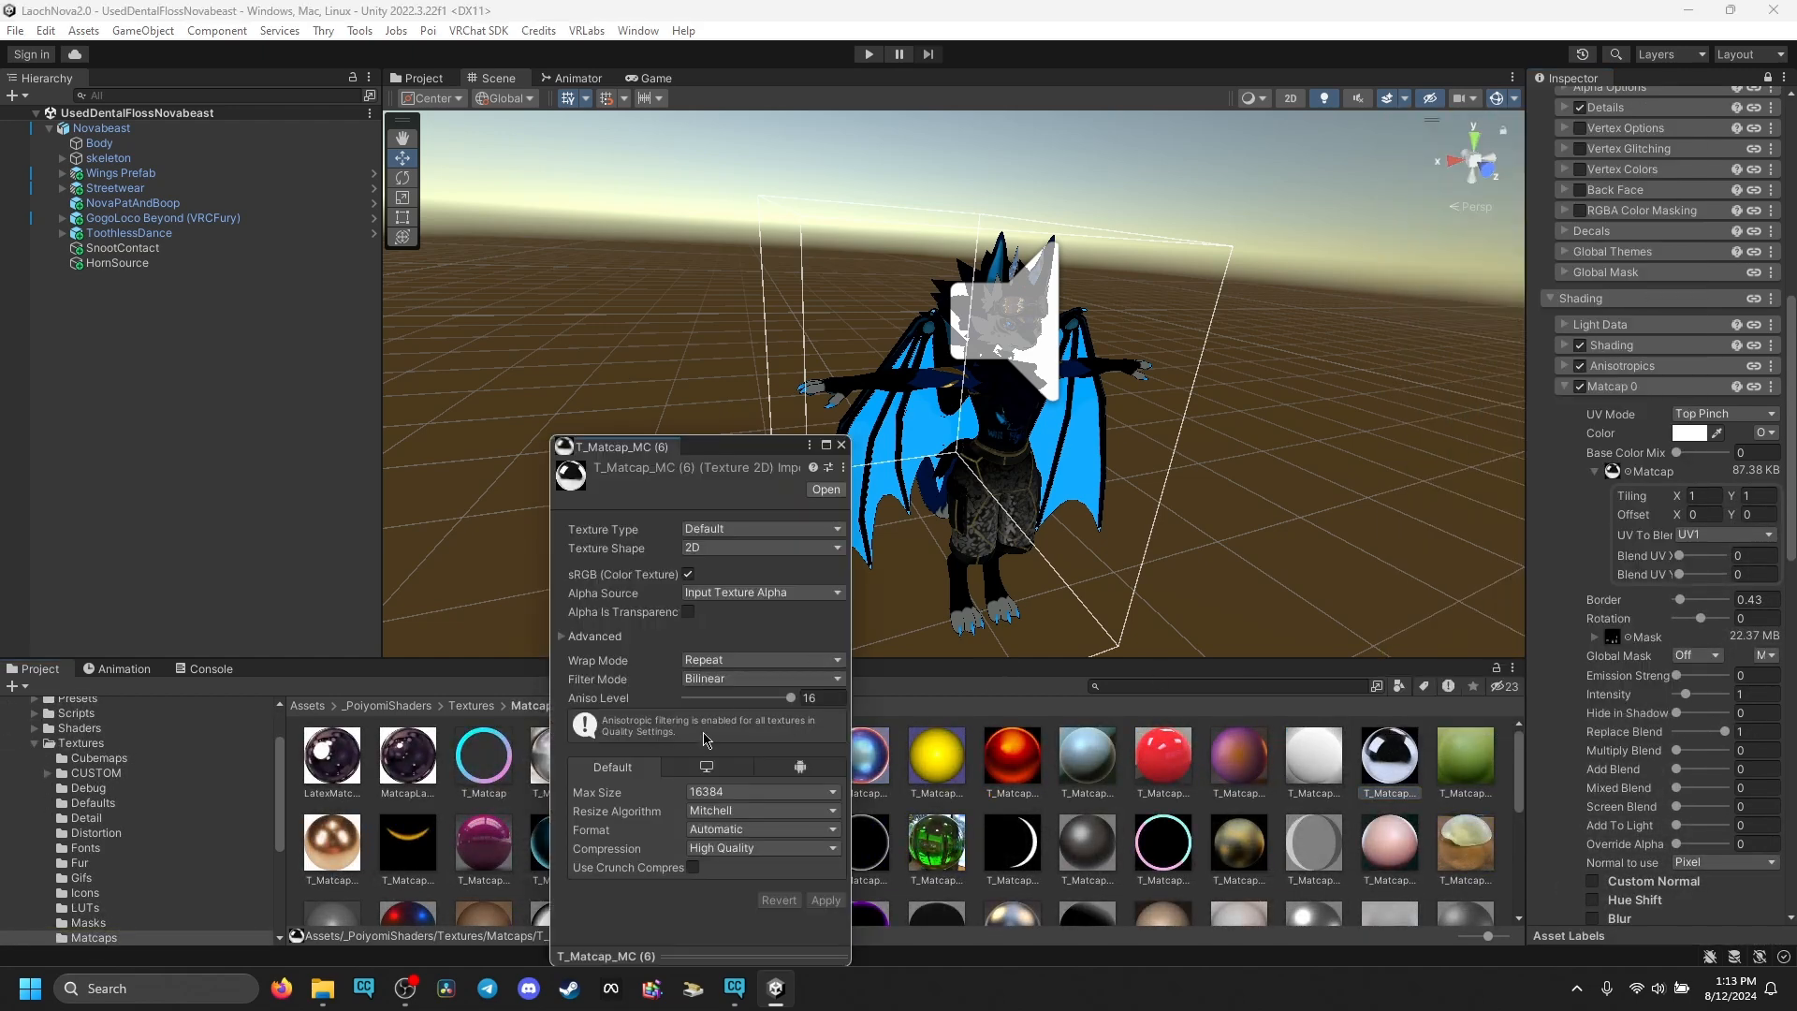
pyautogui.click(711, 792)
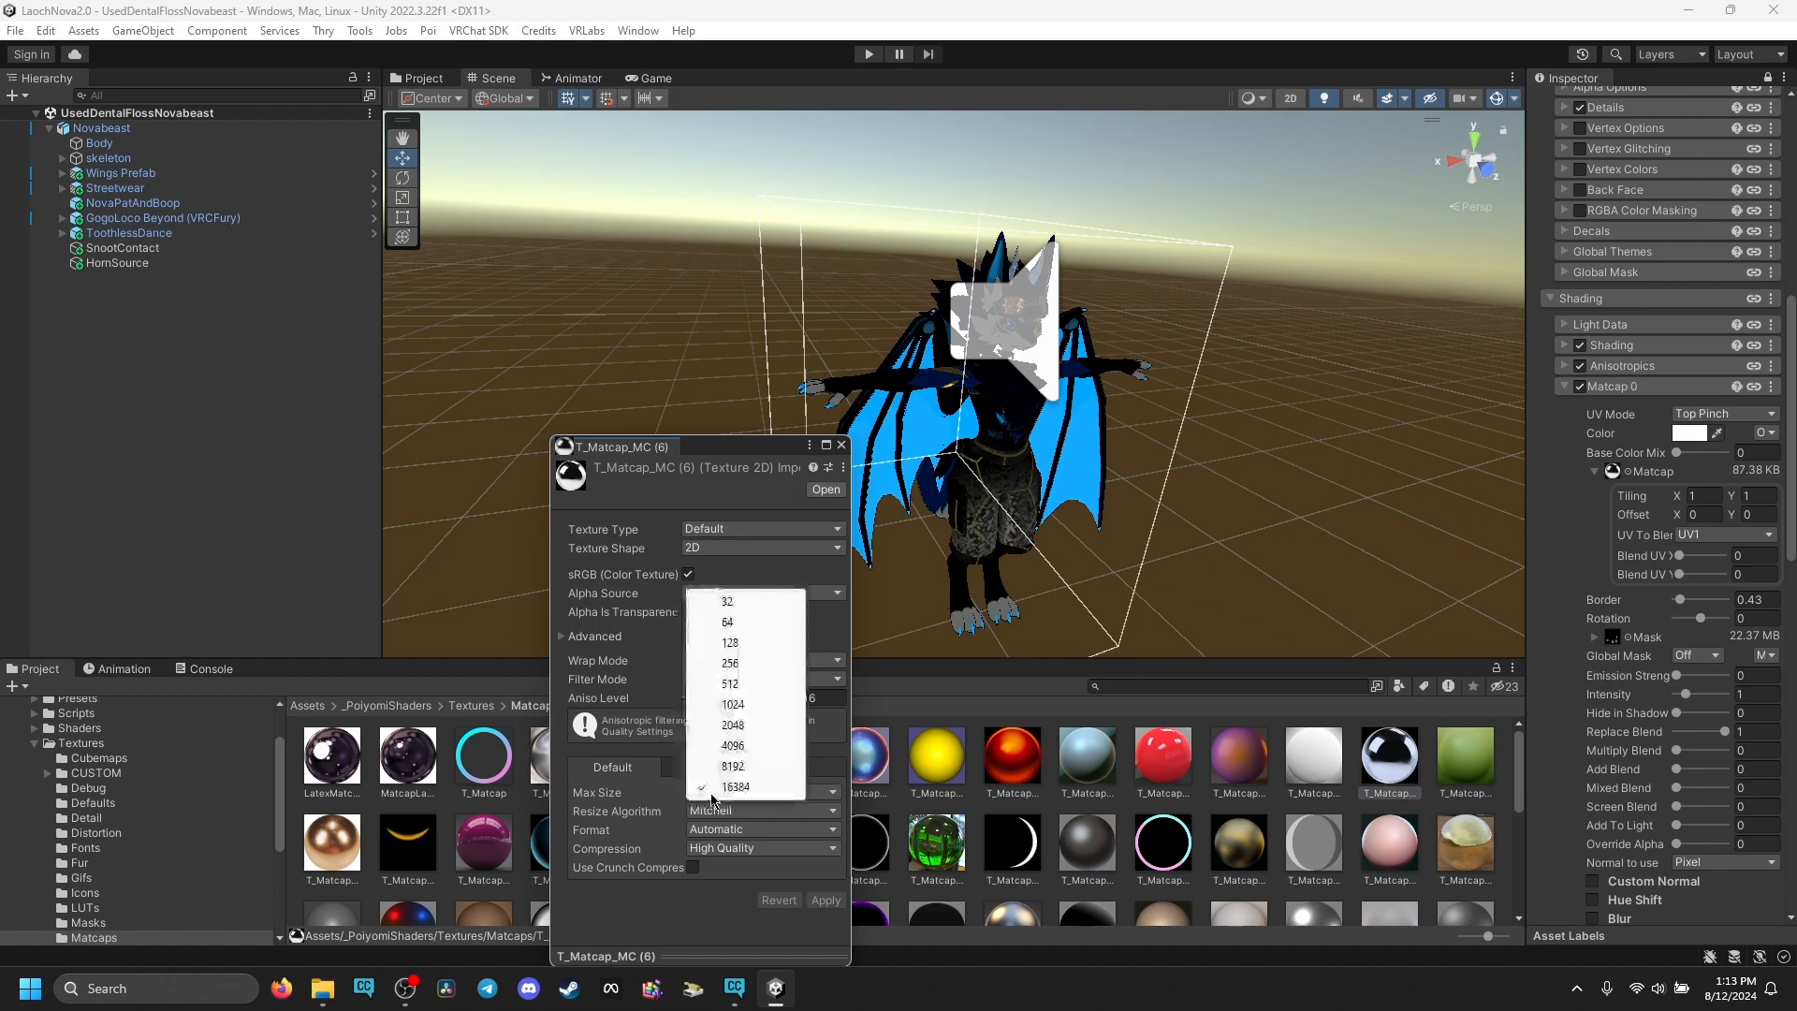
pyautogui.click(739, 684)
pyautogui.click(767, 848)
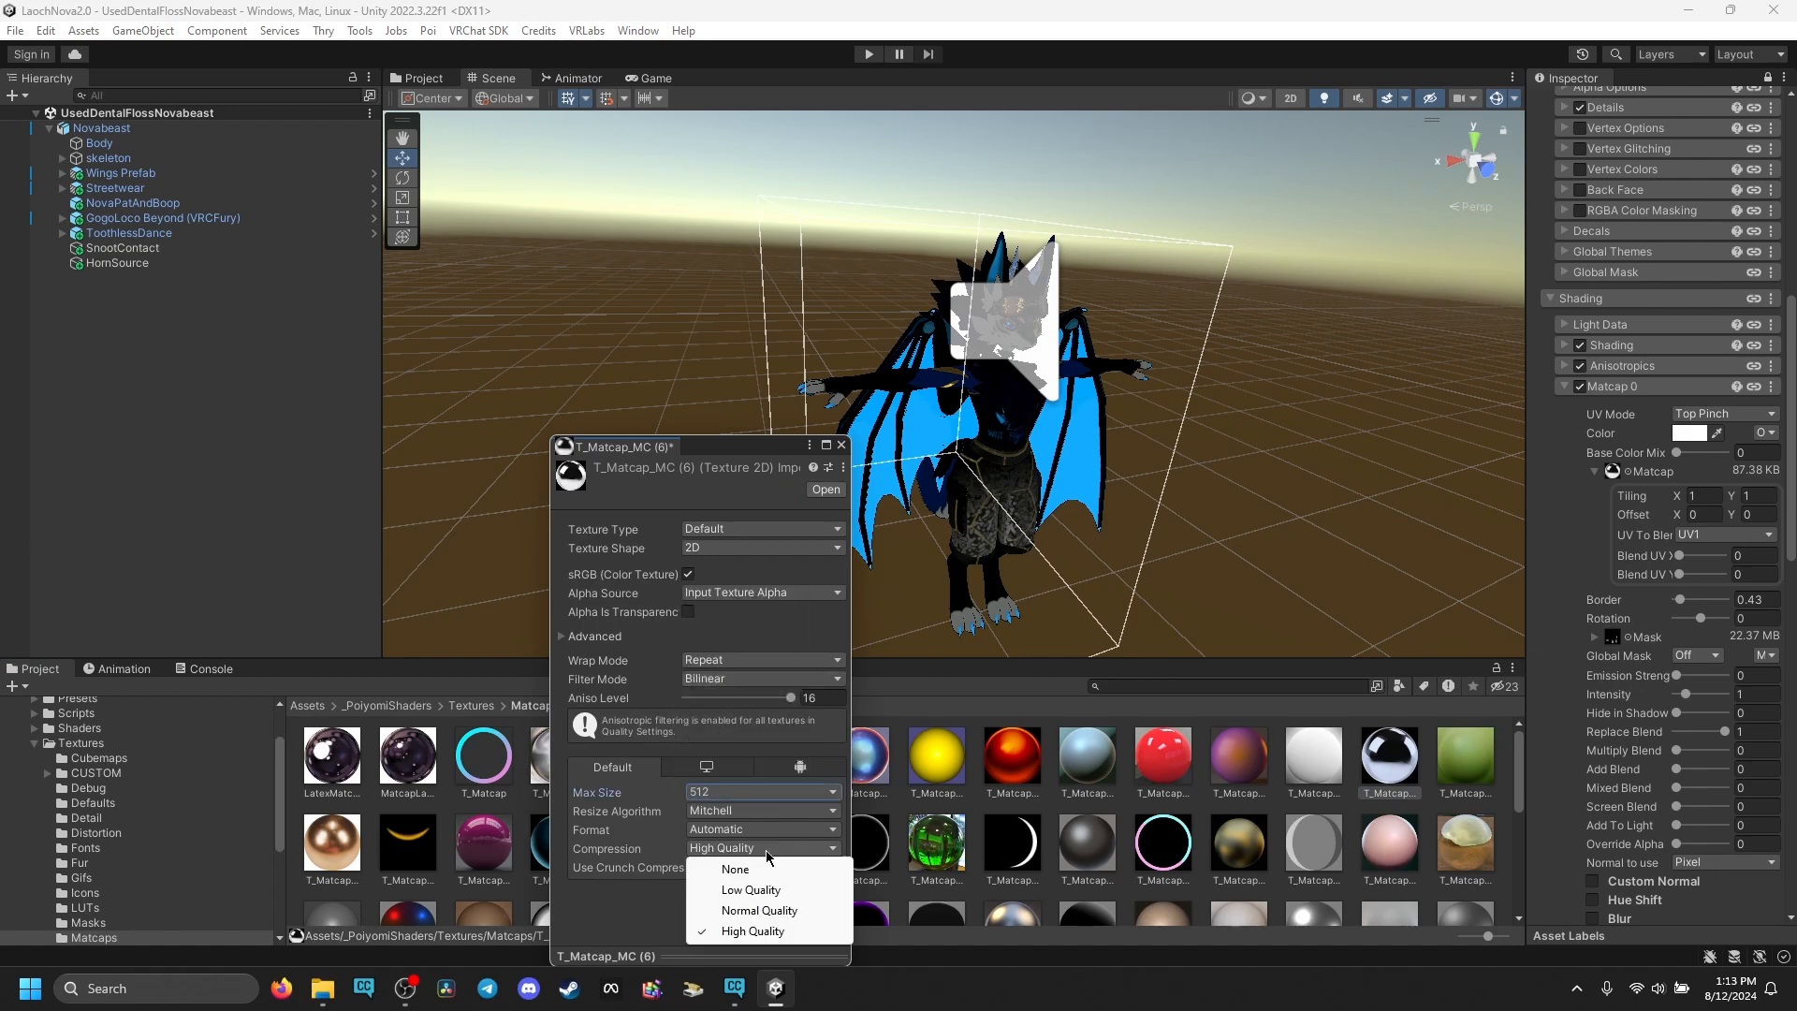
pyautogui.click(760, 889)
pyautogui.click(823, 901)
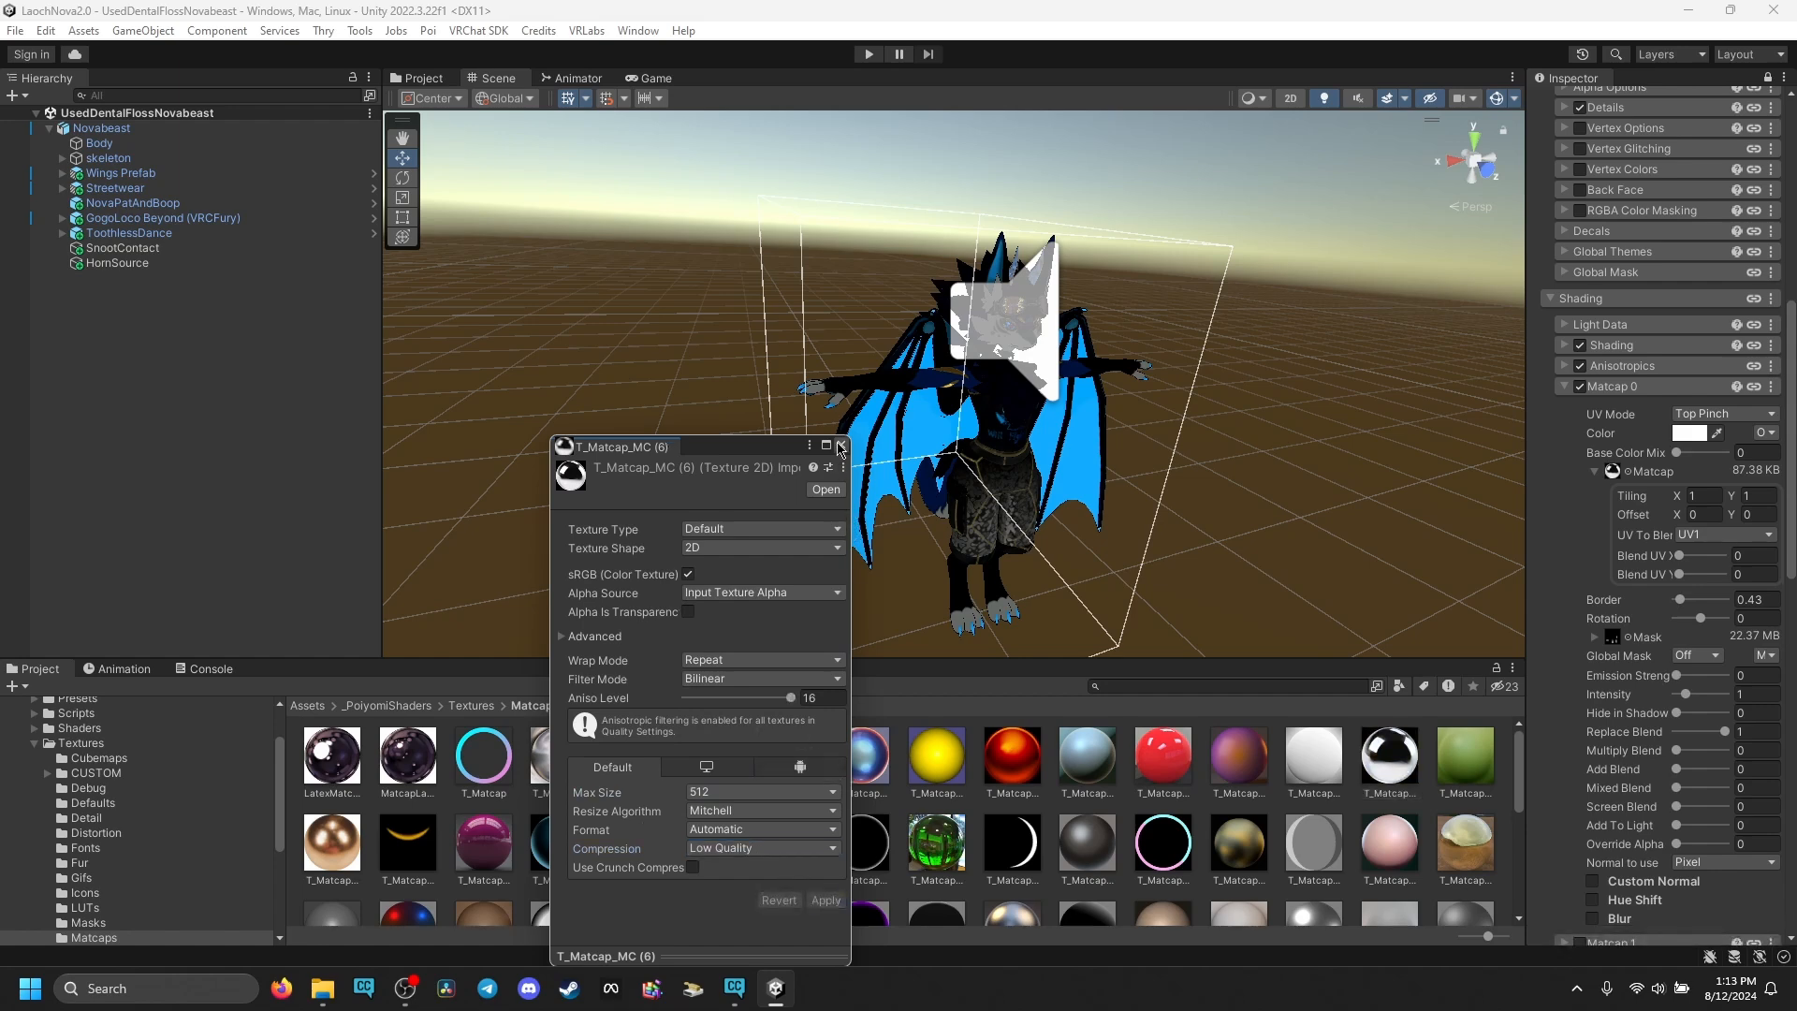
pyautogui.click(839, 446)
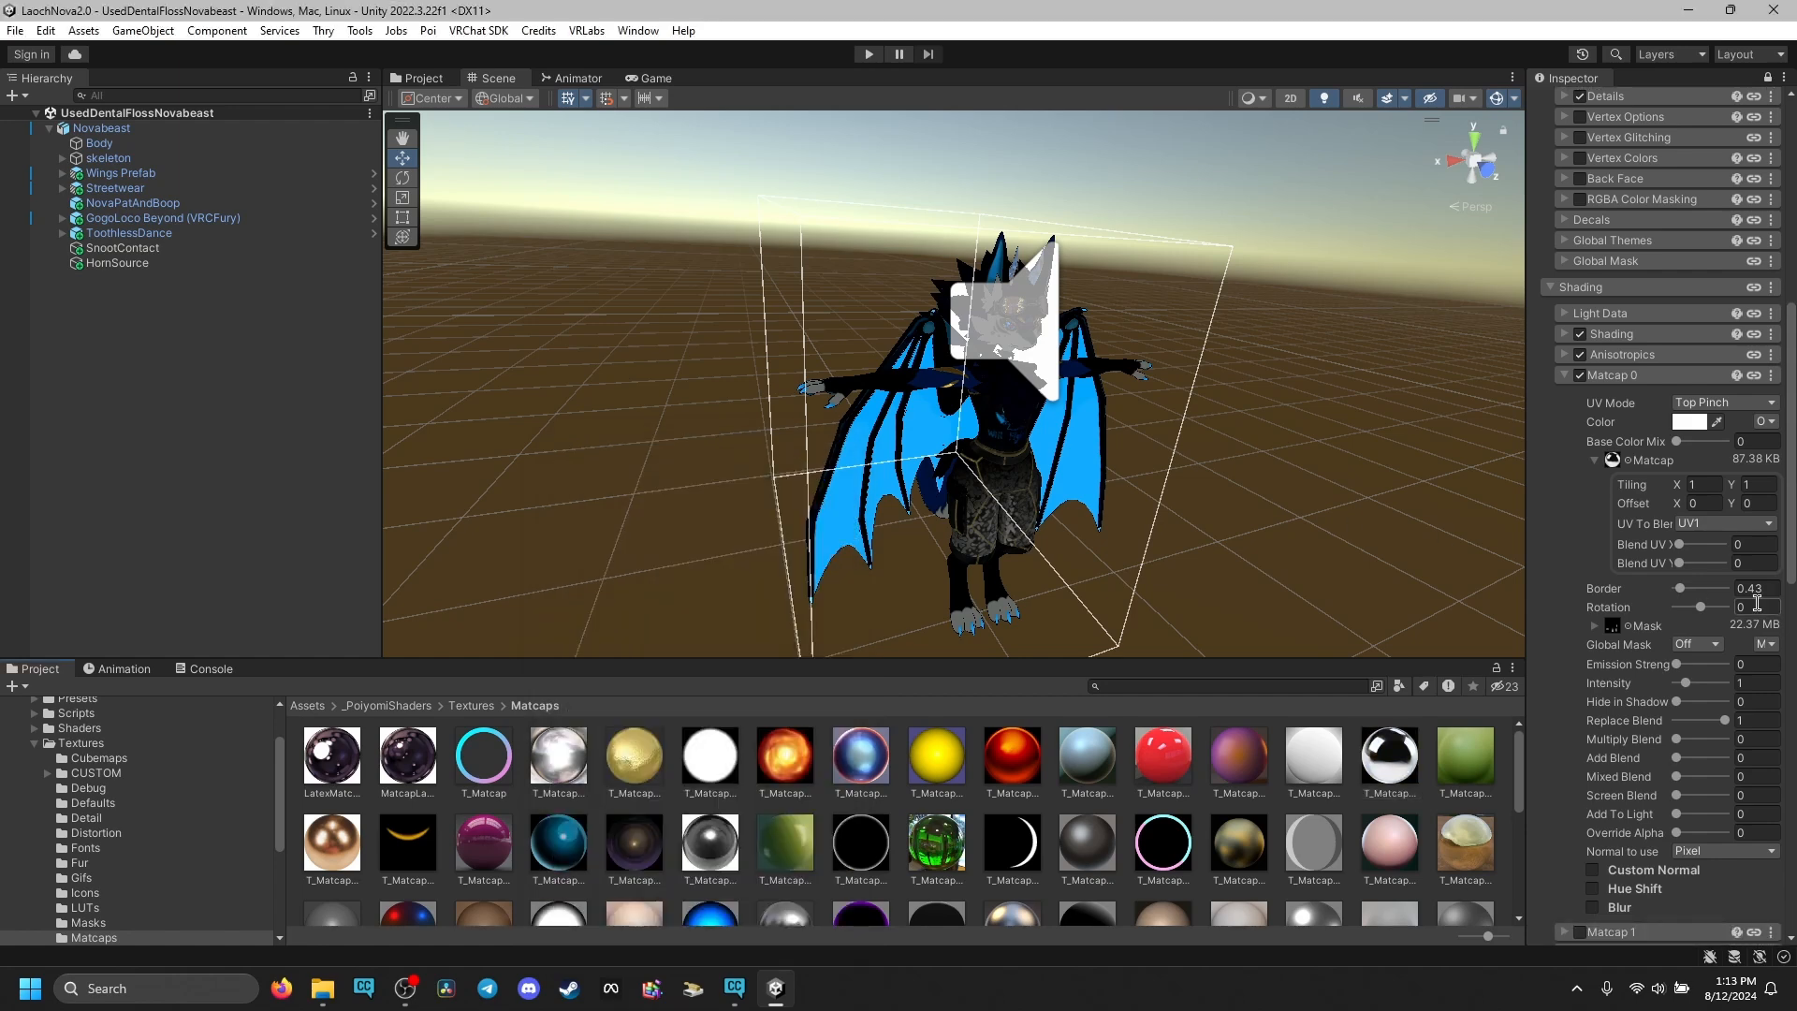
# - Locate Matcap 0's mask texture in the project and open the import properties of MetalMask
pyautogui.click(1609, 633)
pyautogui.click(1608, 629)
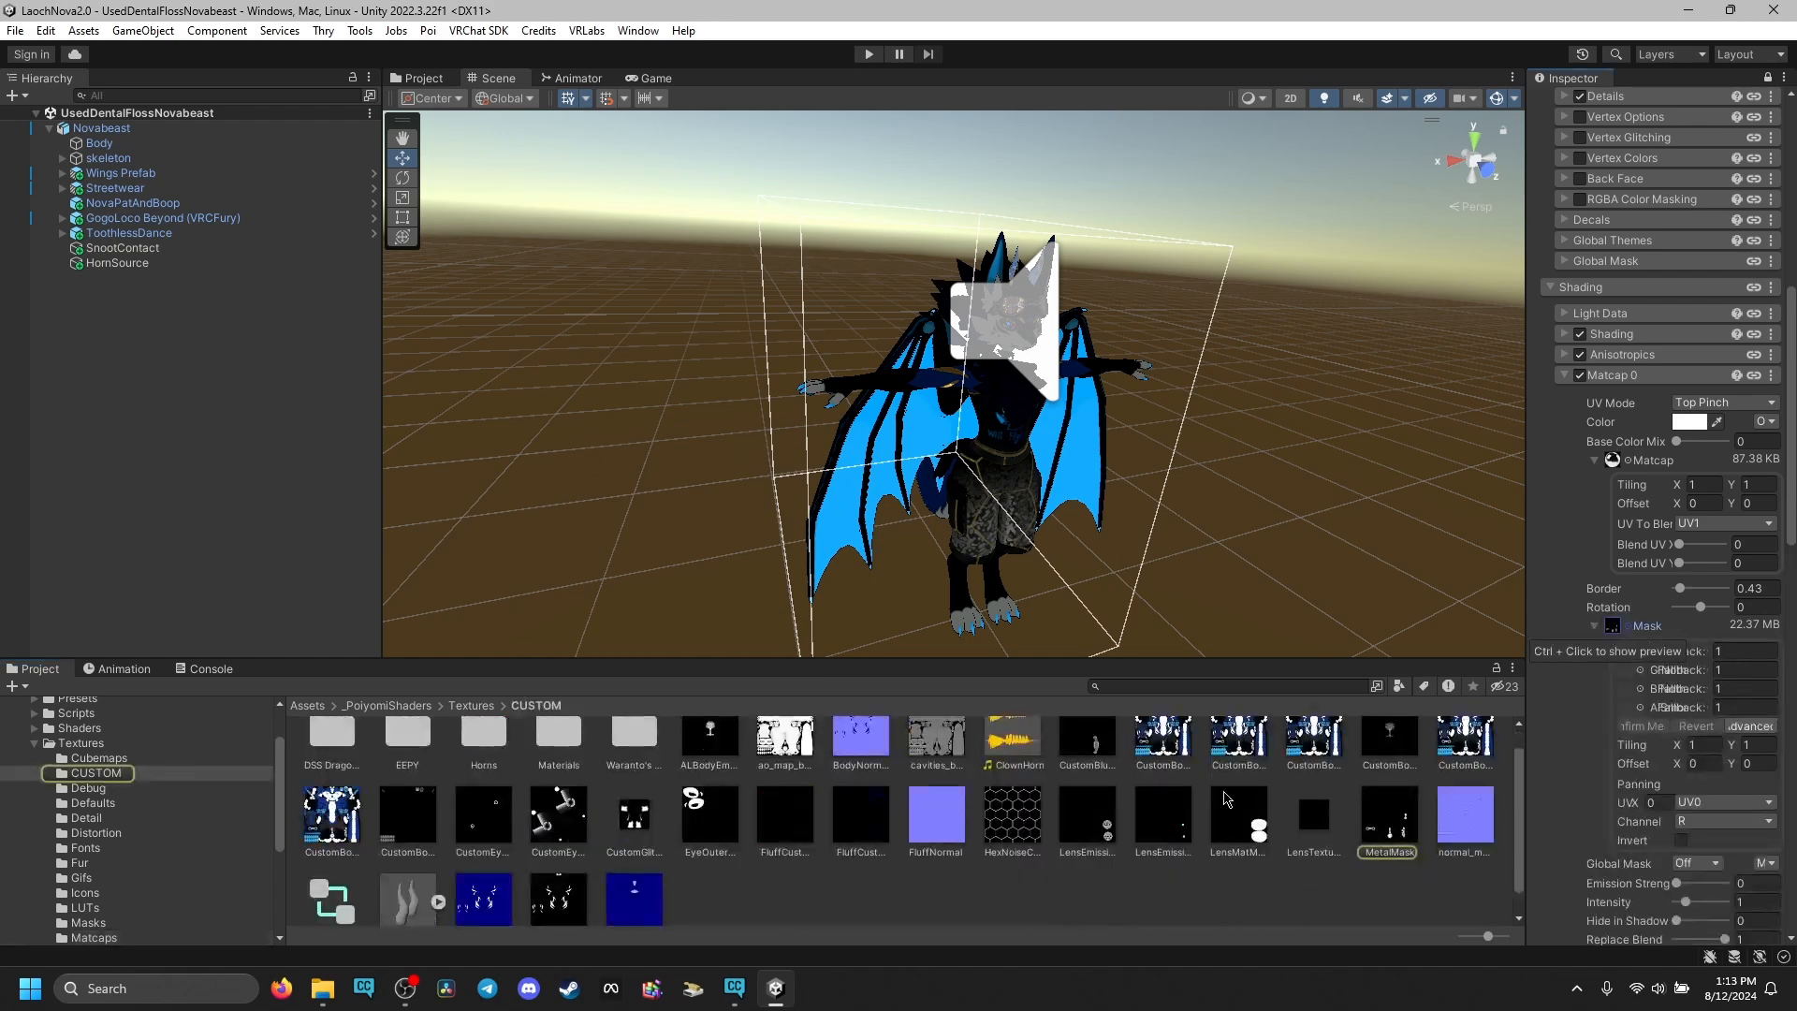
pyautogui.rightClick(1633, 633)
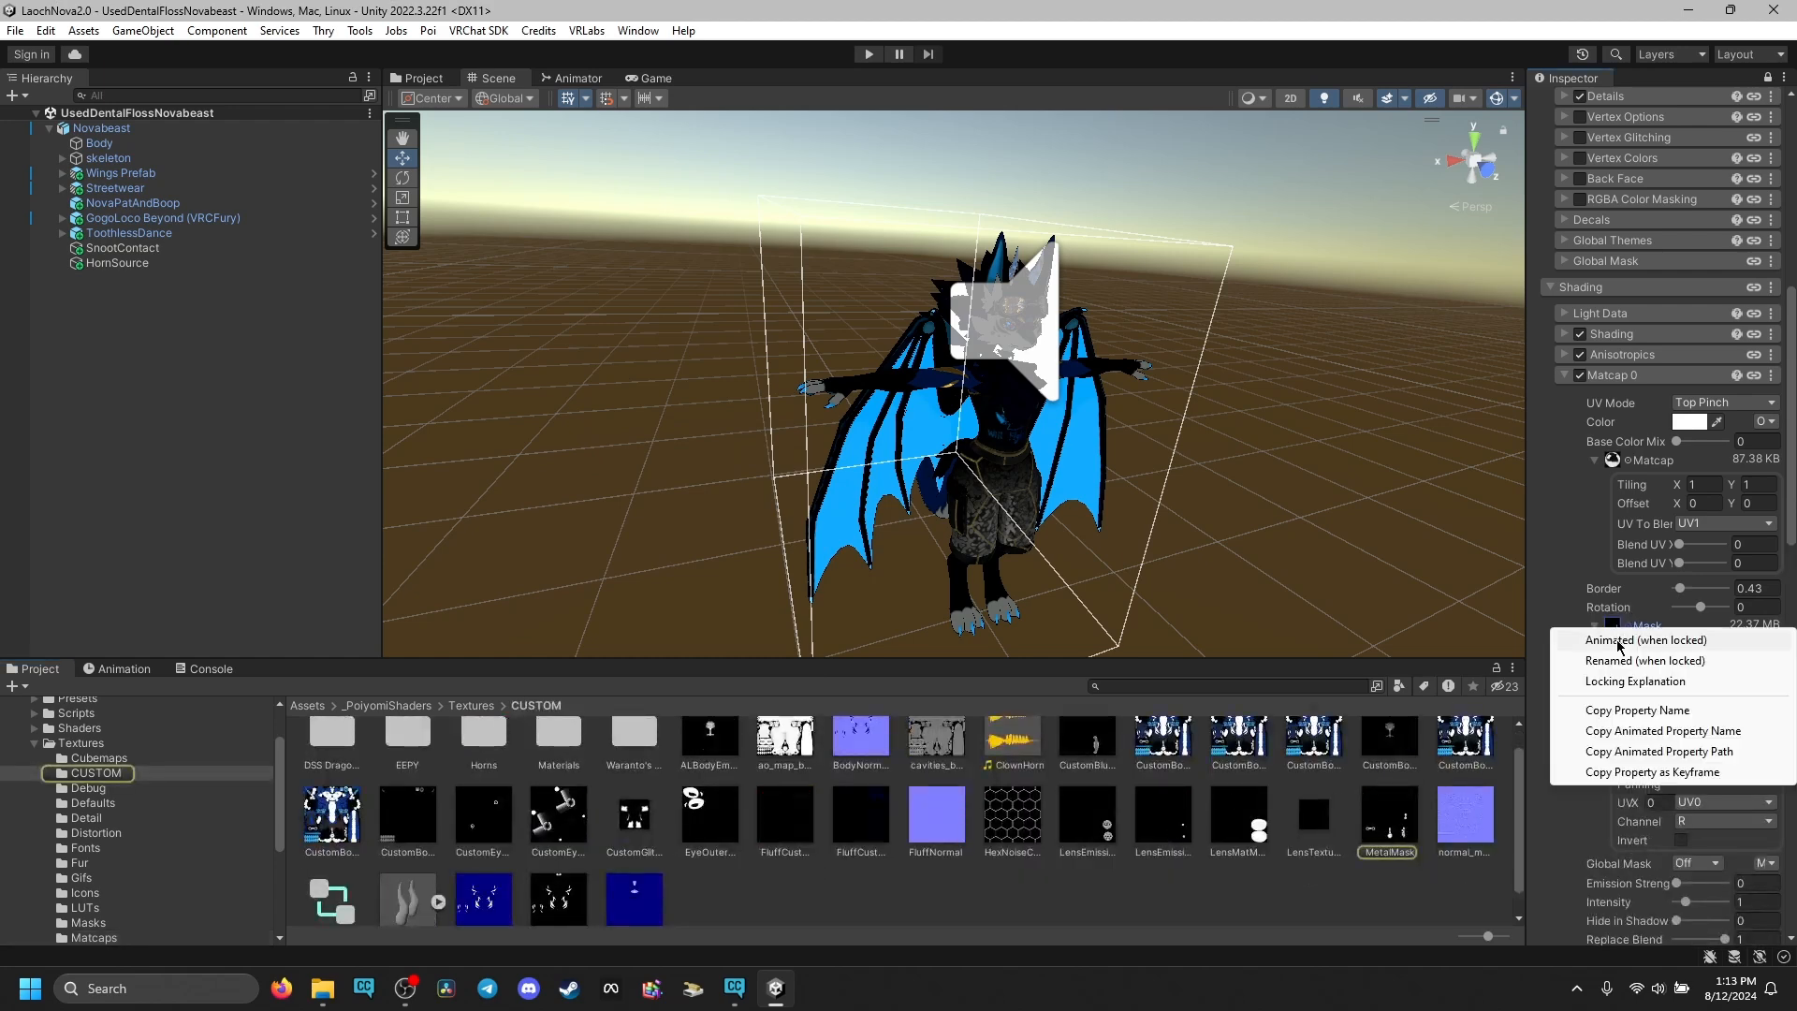
pyautogui.rightClick(1393, 816)
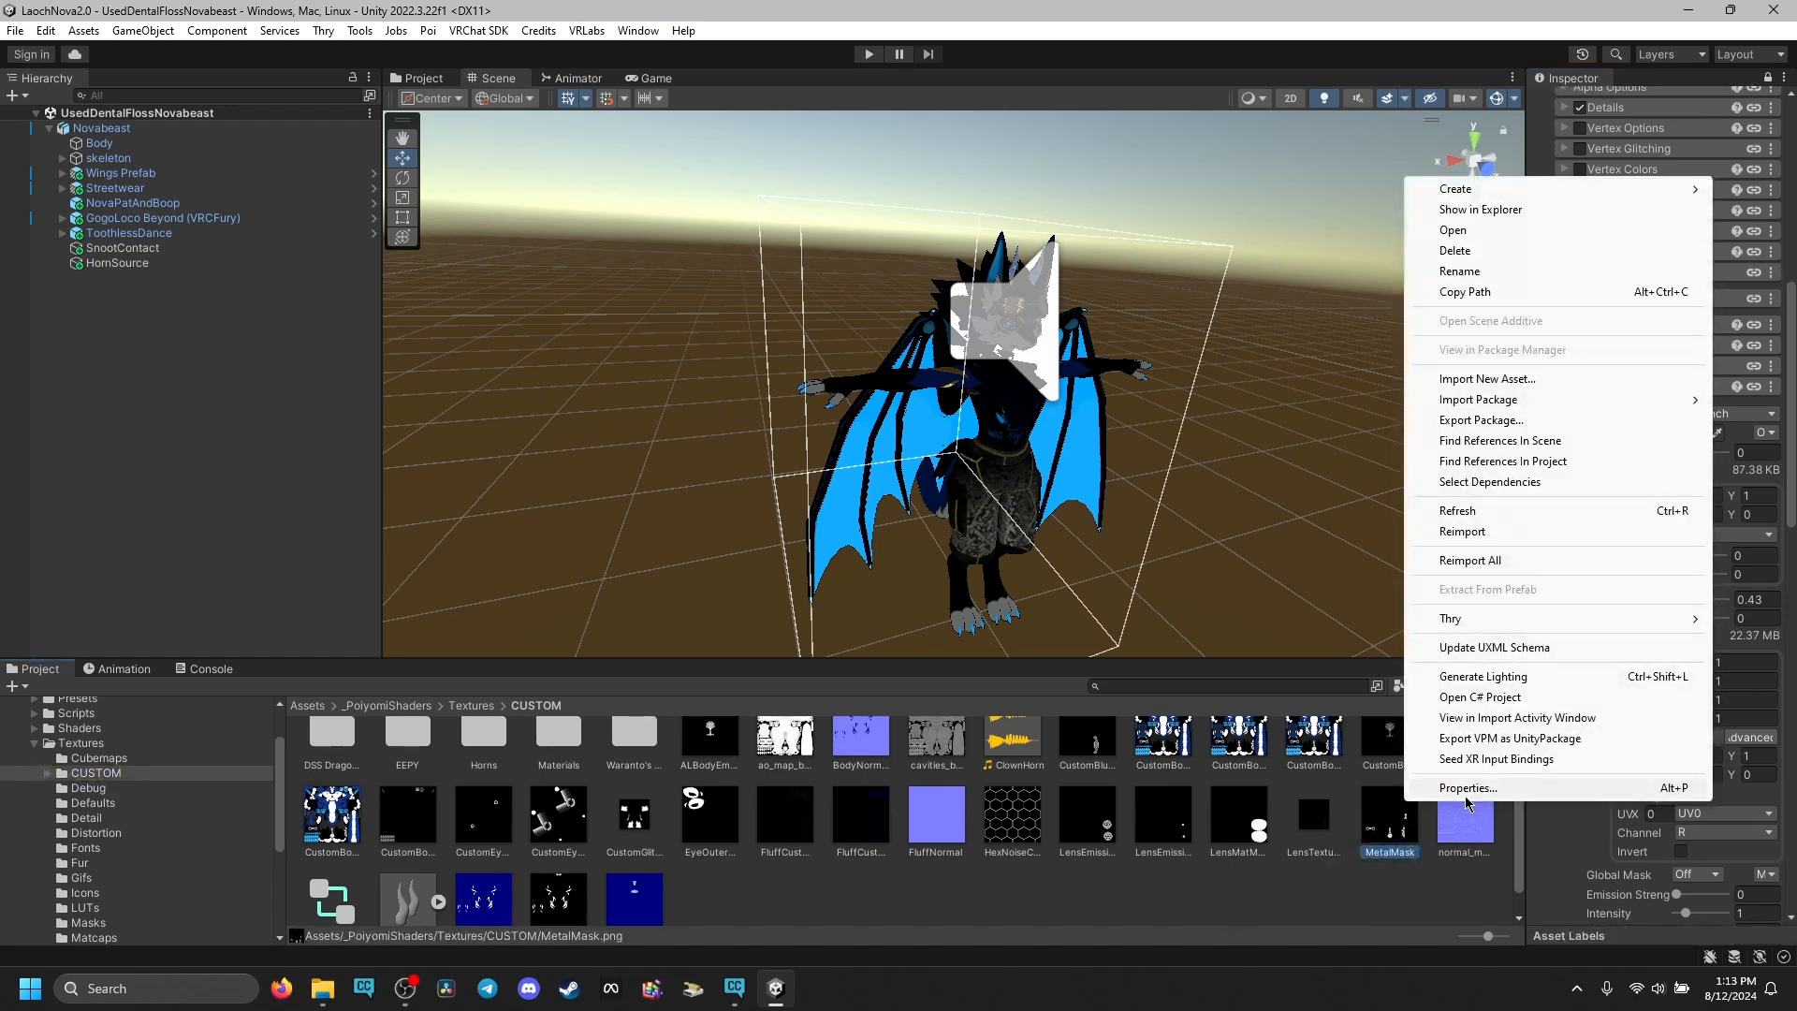
pyautogui.click(1469, 788)
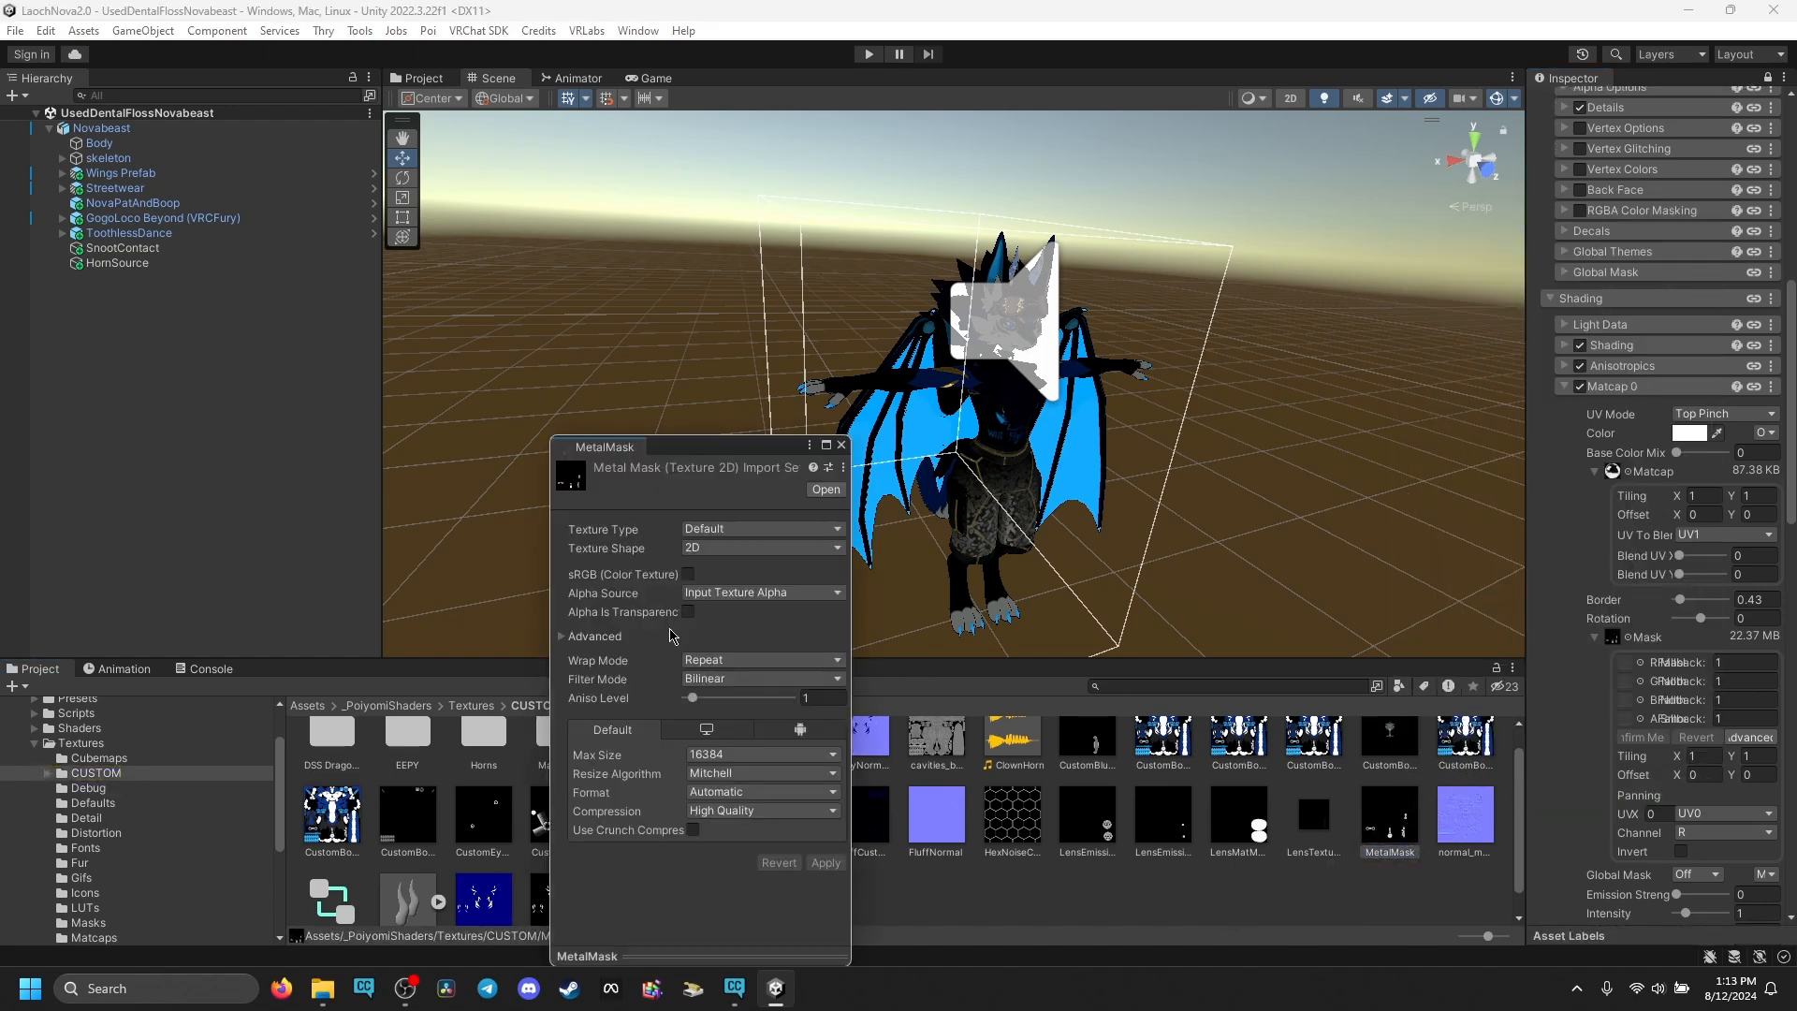
# - Set the MetalMask texture's max size to 512 and compression to Low Quality, apply the import settings and close its properties
pyautogui.click(735, 756)
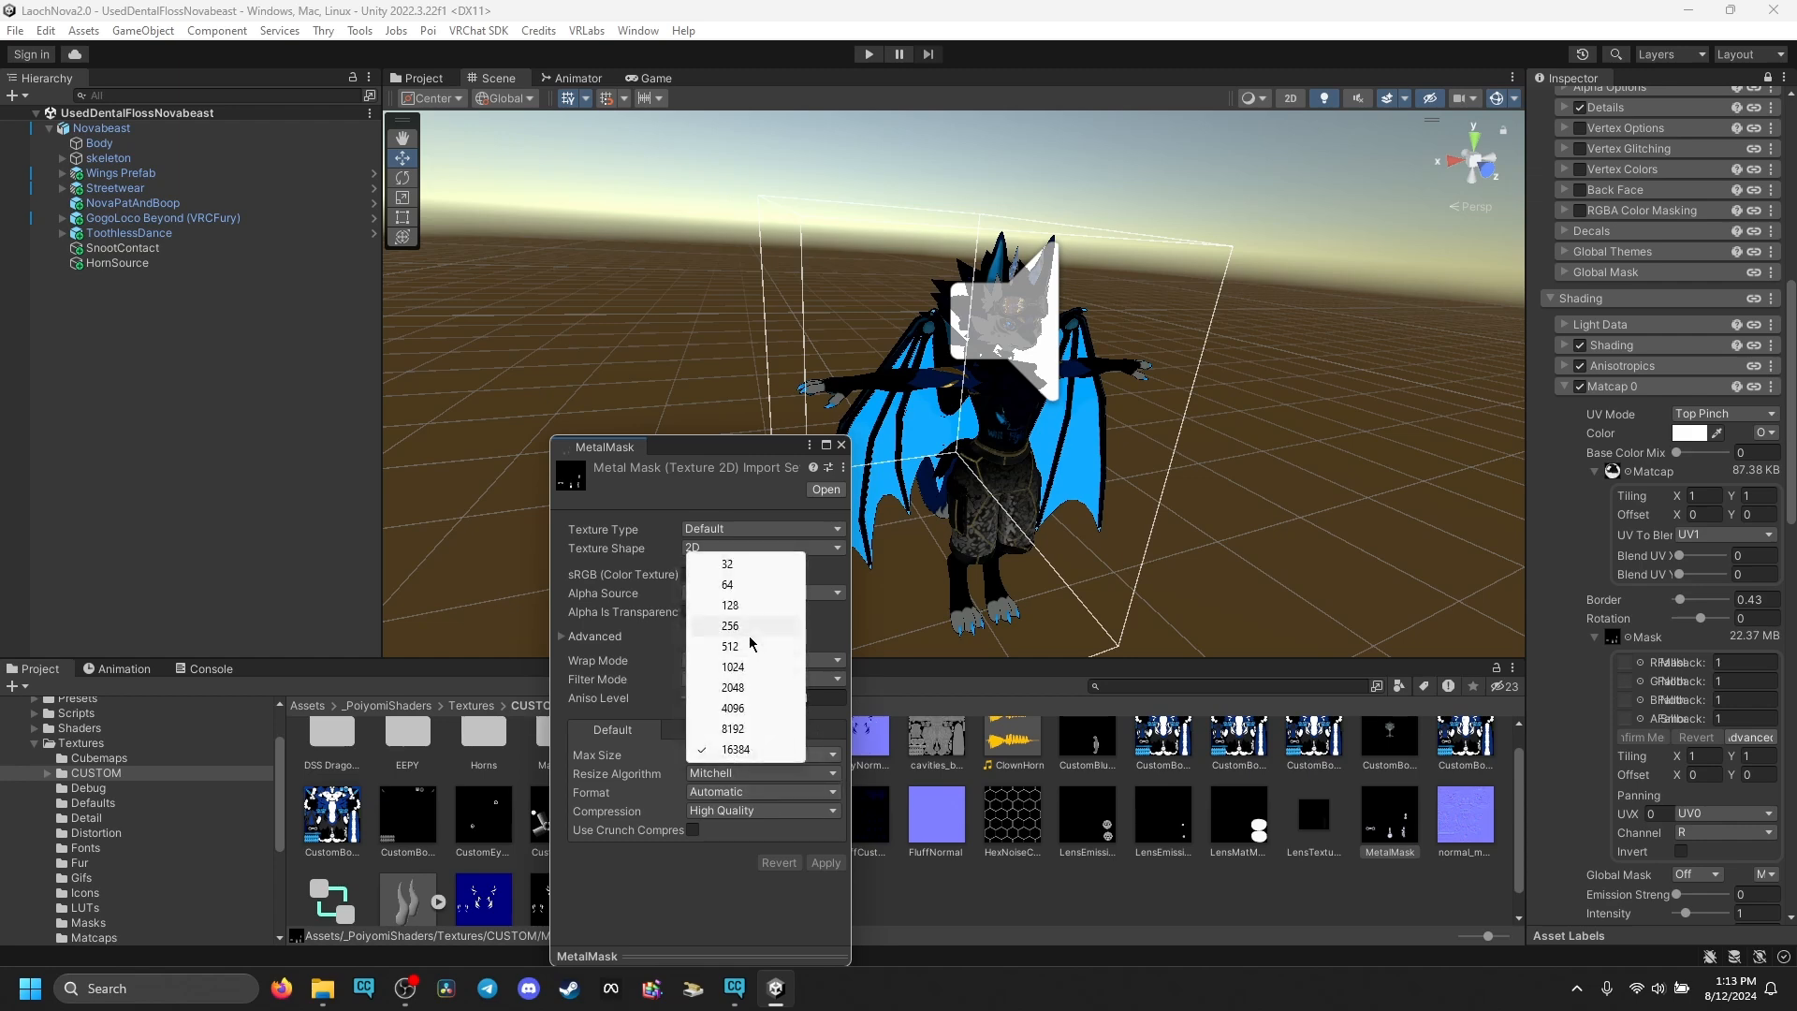
pyautogui.click(739, 646)
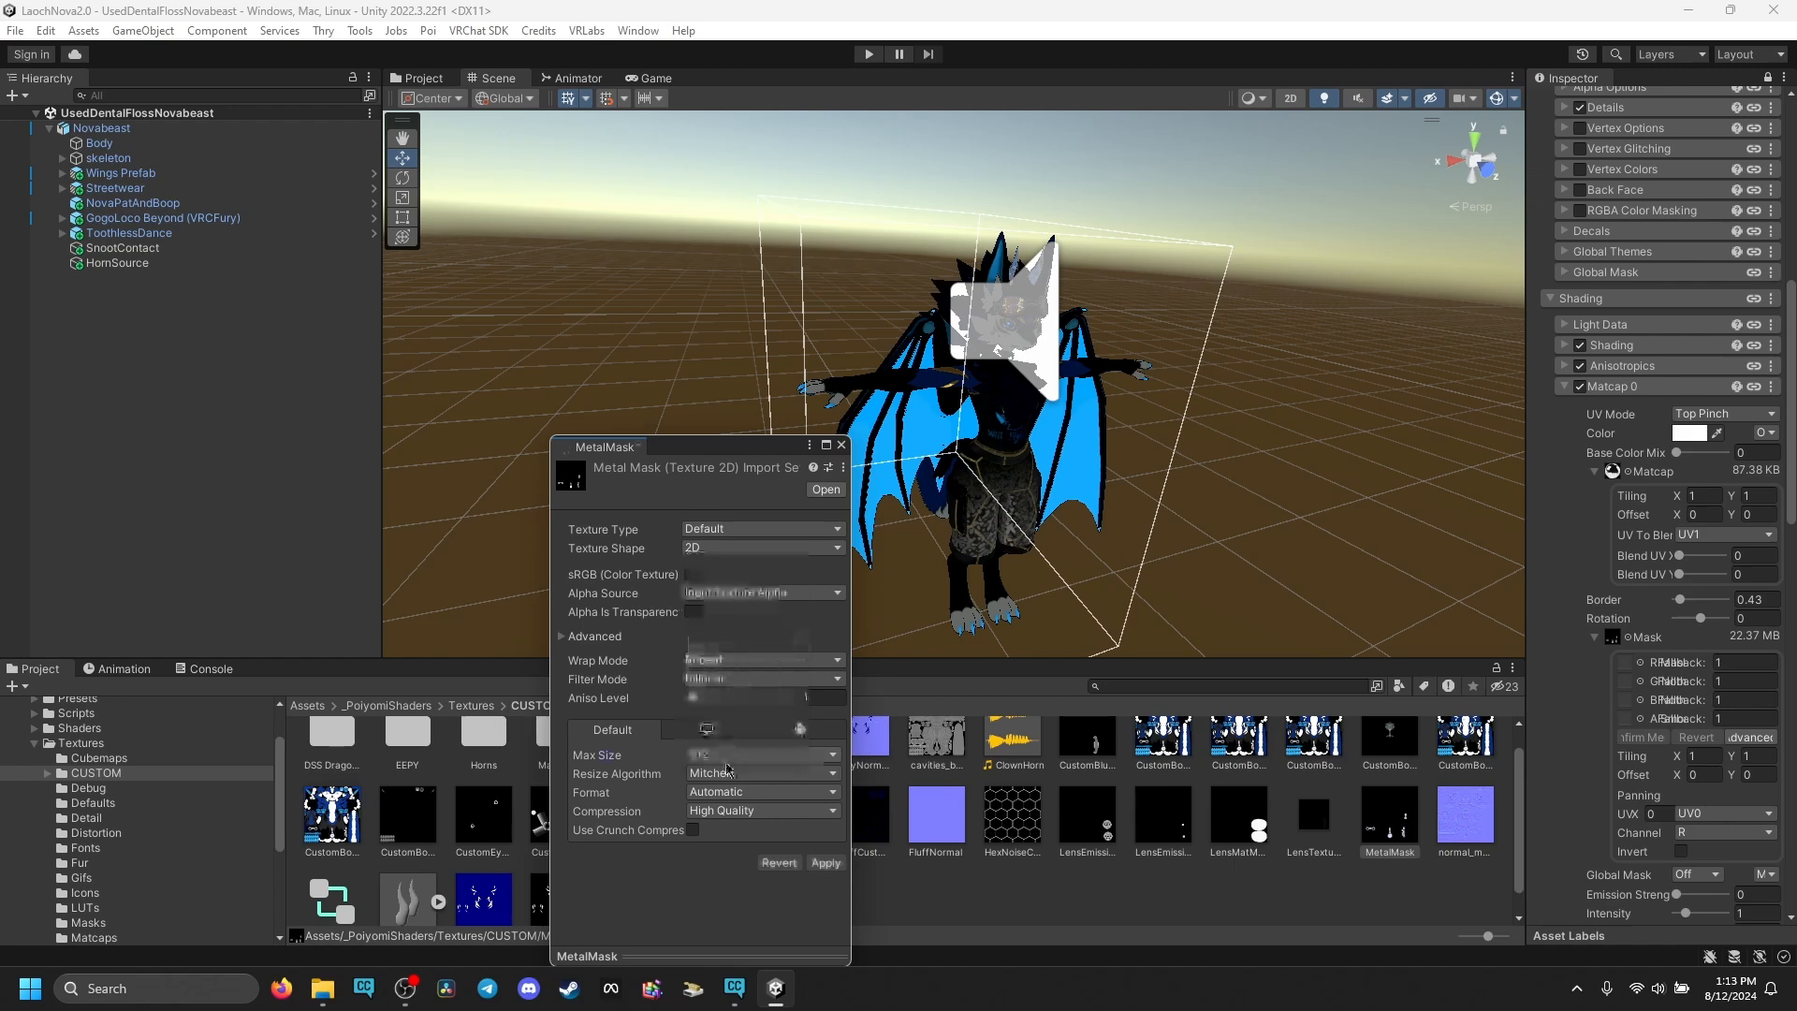
pyautogui.click(763, 810)
pyautogui.click(741, 846)
pyautogui.click(826, 863)
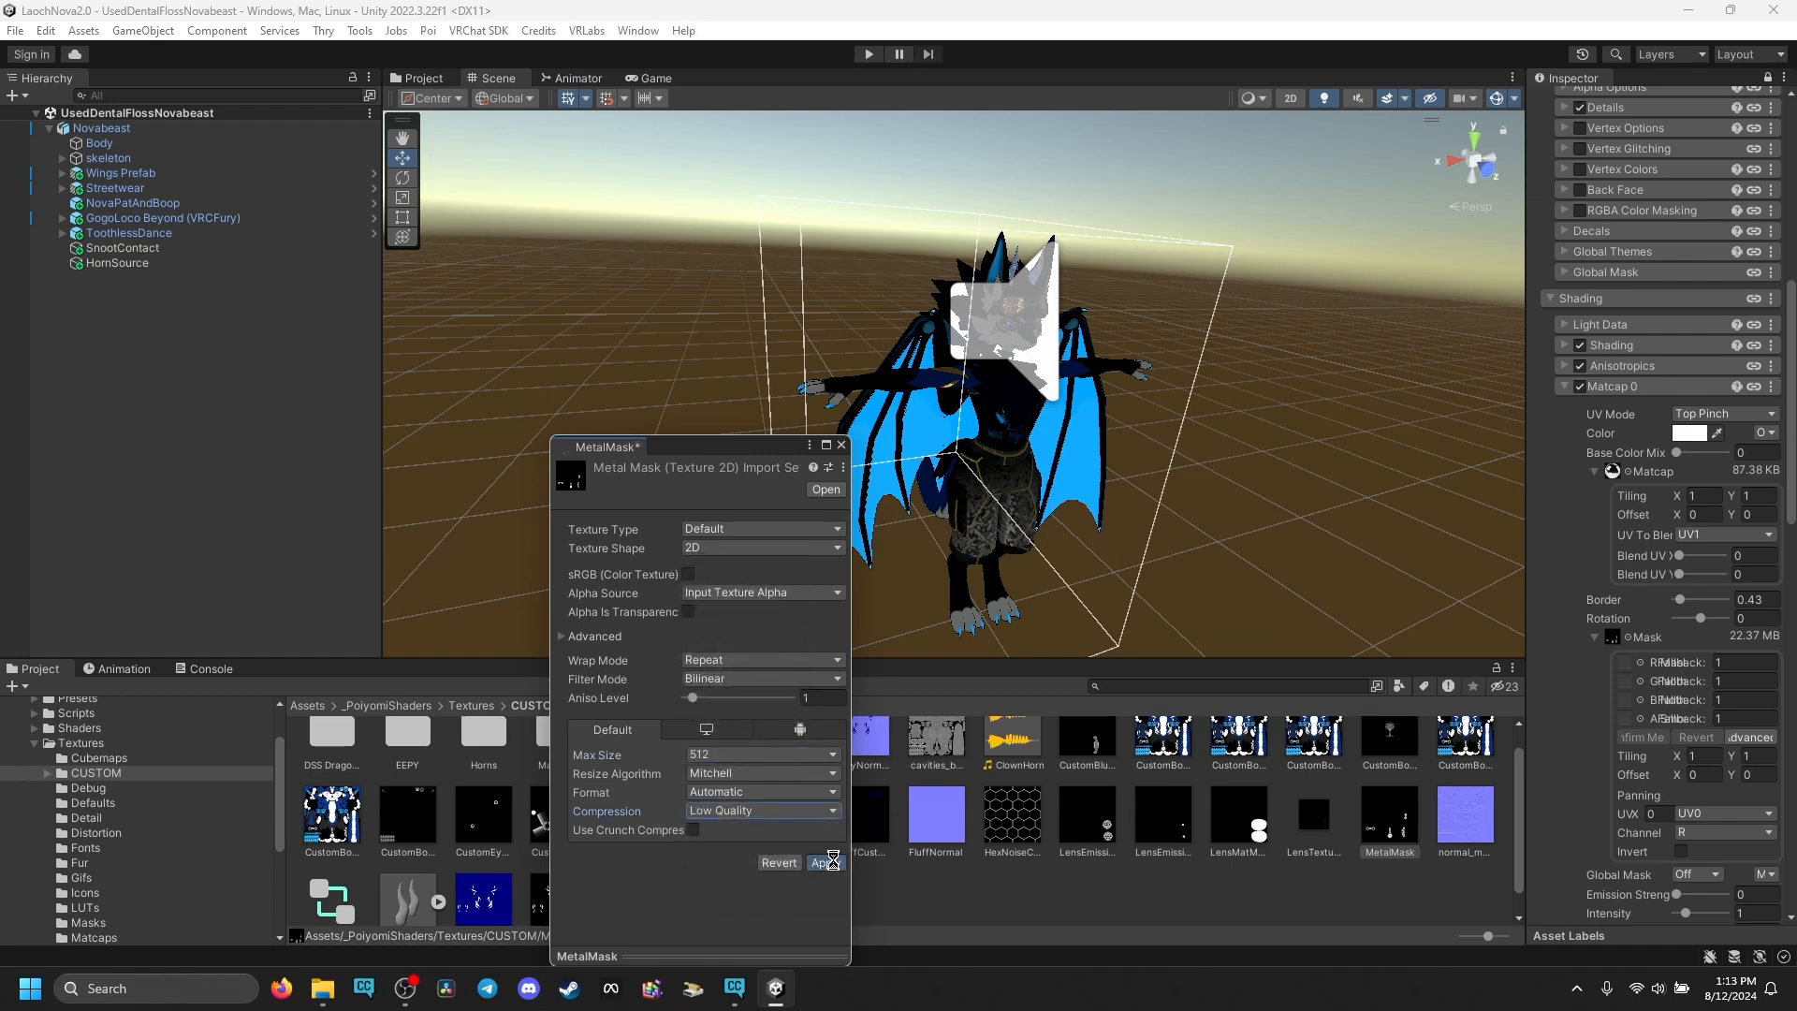
pyautogui.click(841, 444)
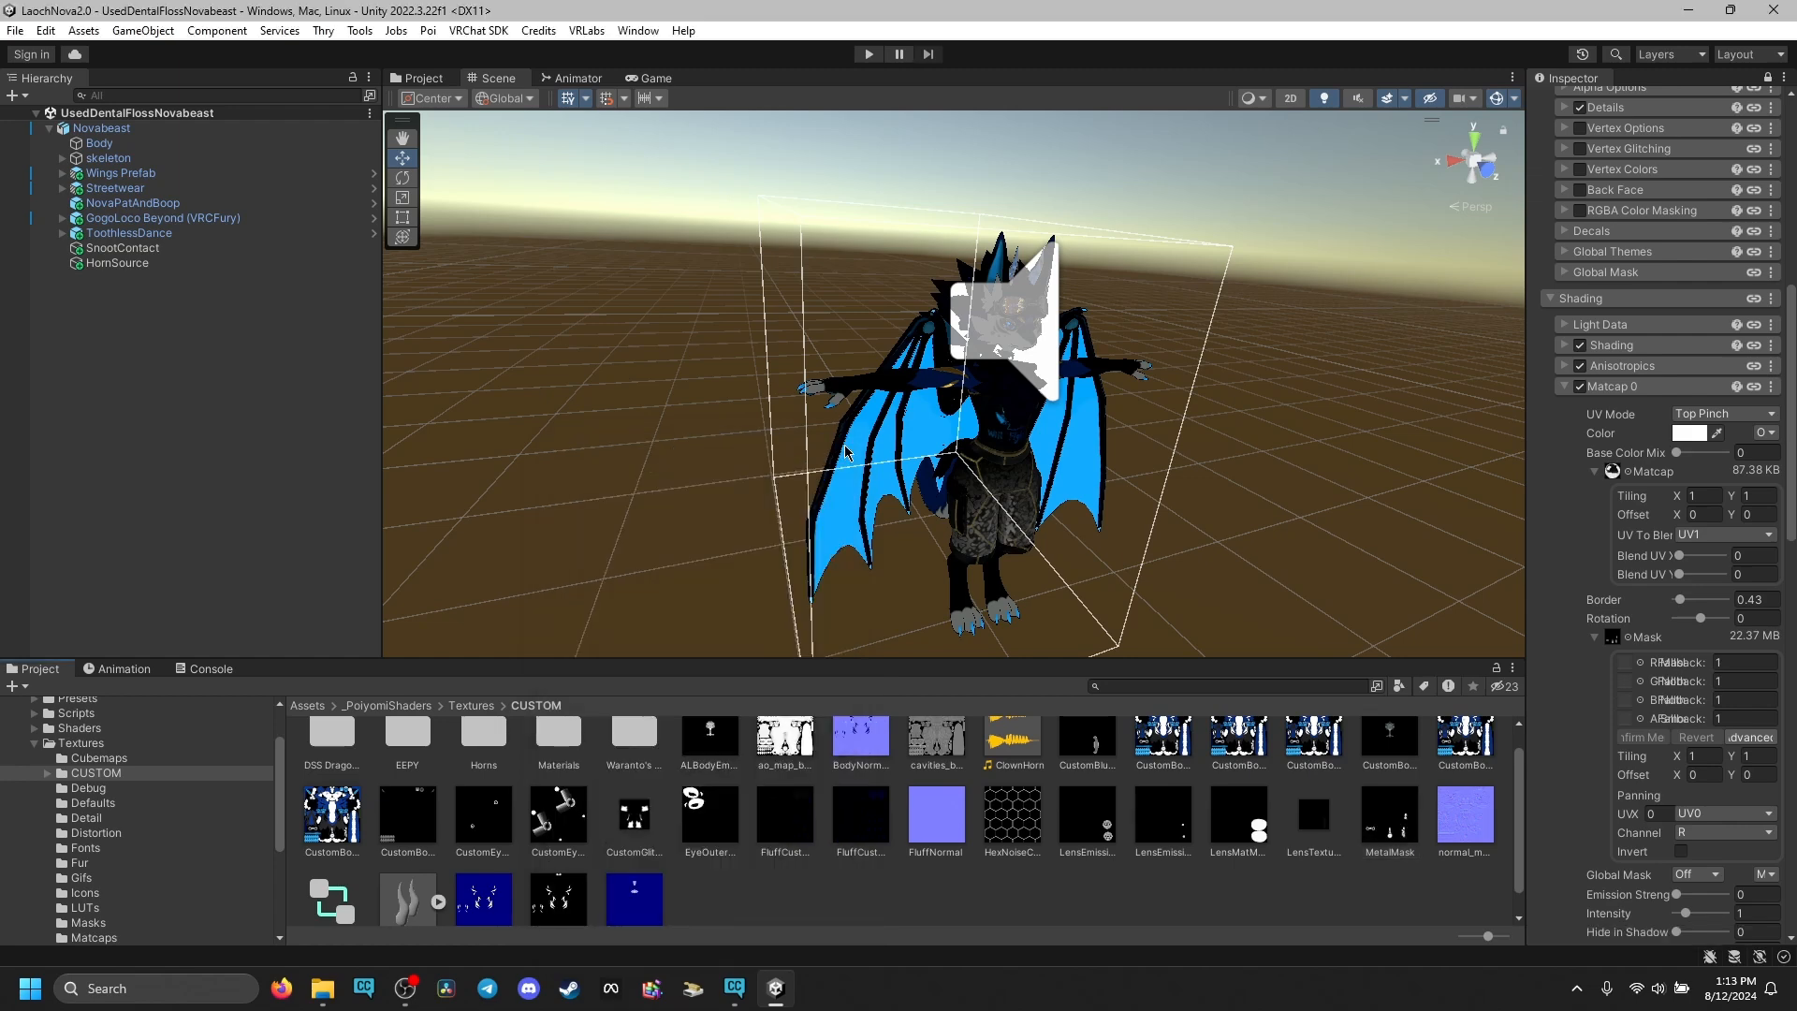
# - Check the avatar's head up close, then set Matcap 0's T_Matcap_MC (6) texture to max size 256 and close its properties
pyautogui.moveTo(1109, 339); pyautogui.dragTo(1035, 391, button='middle')
pyautogui.scroll(8, 1035, 391)
pyautogui.keyDown('alt'); pyautogui.moveTo(1142, 188); pyautogui.dragTo(1083, 297); pyautogui.keyUp('alt')
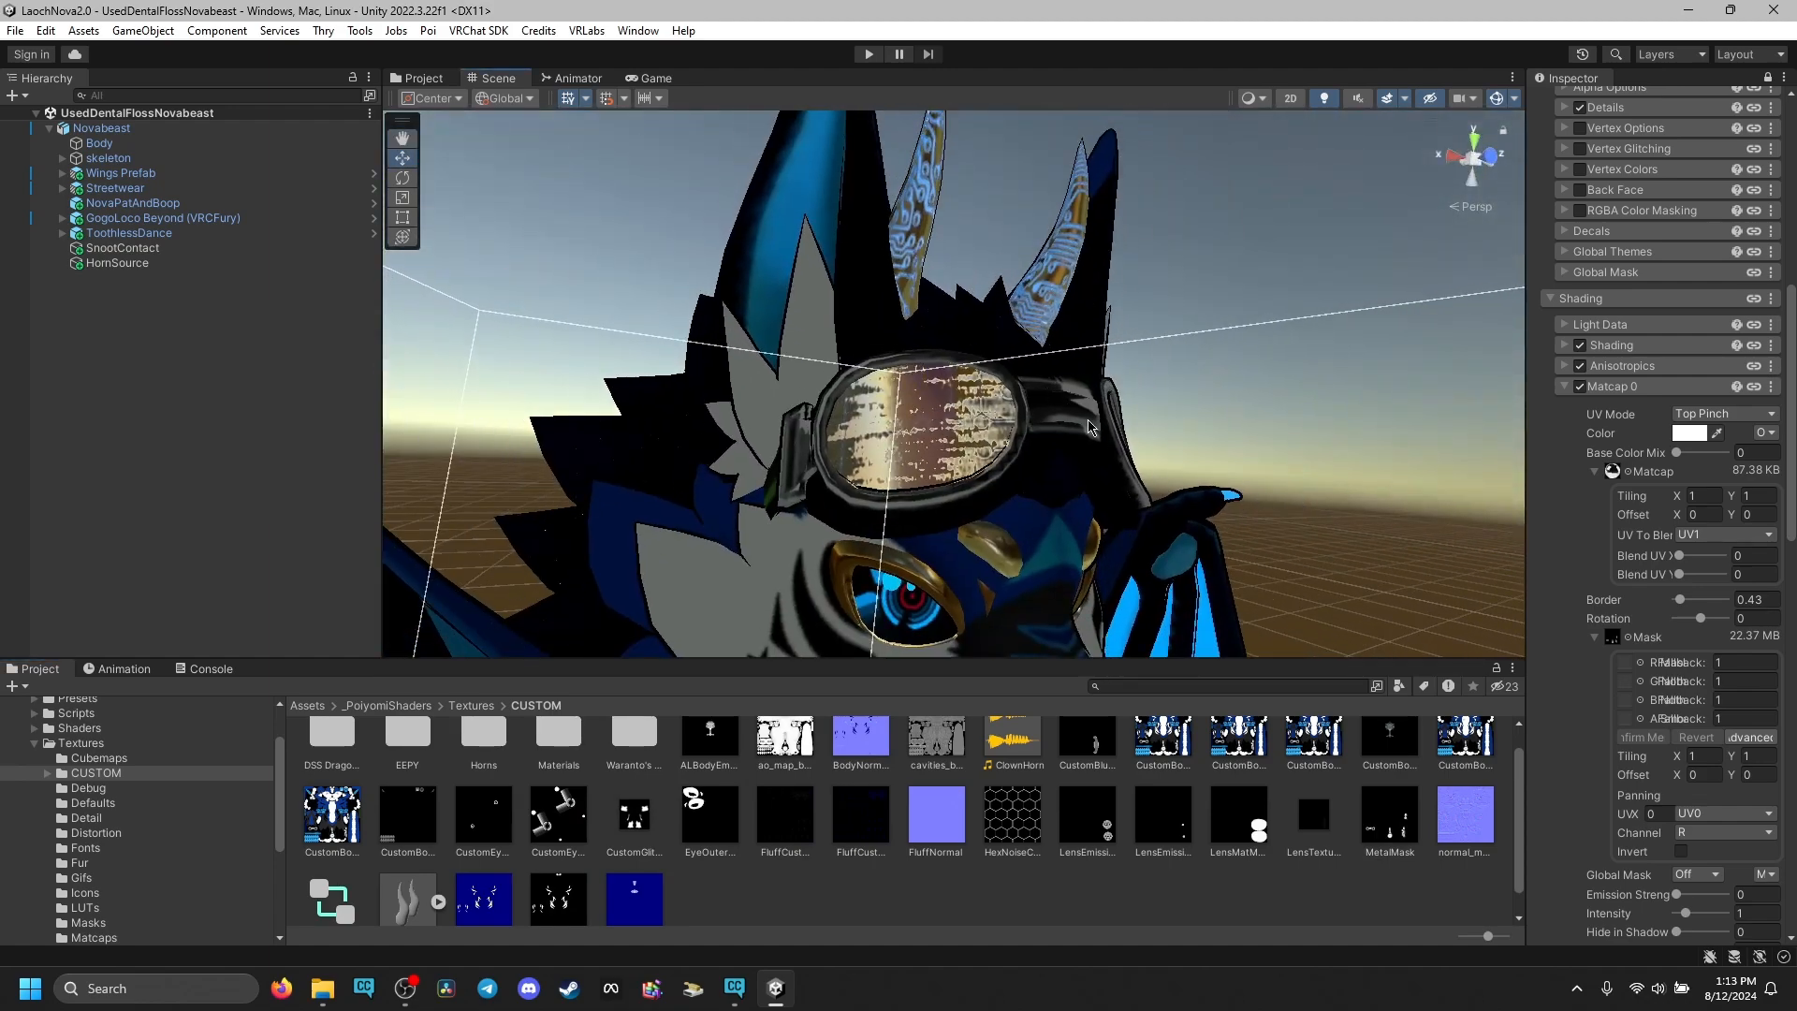
pyautogui.scroll(-5, 1337, 518)
pyautogui.moveTo(1337, 518); pyautogui.dragTo(1353, 558, button='right')
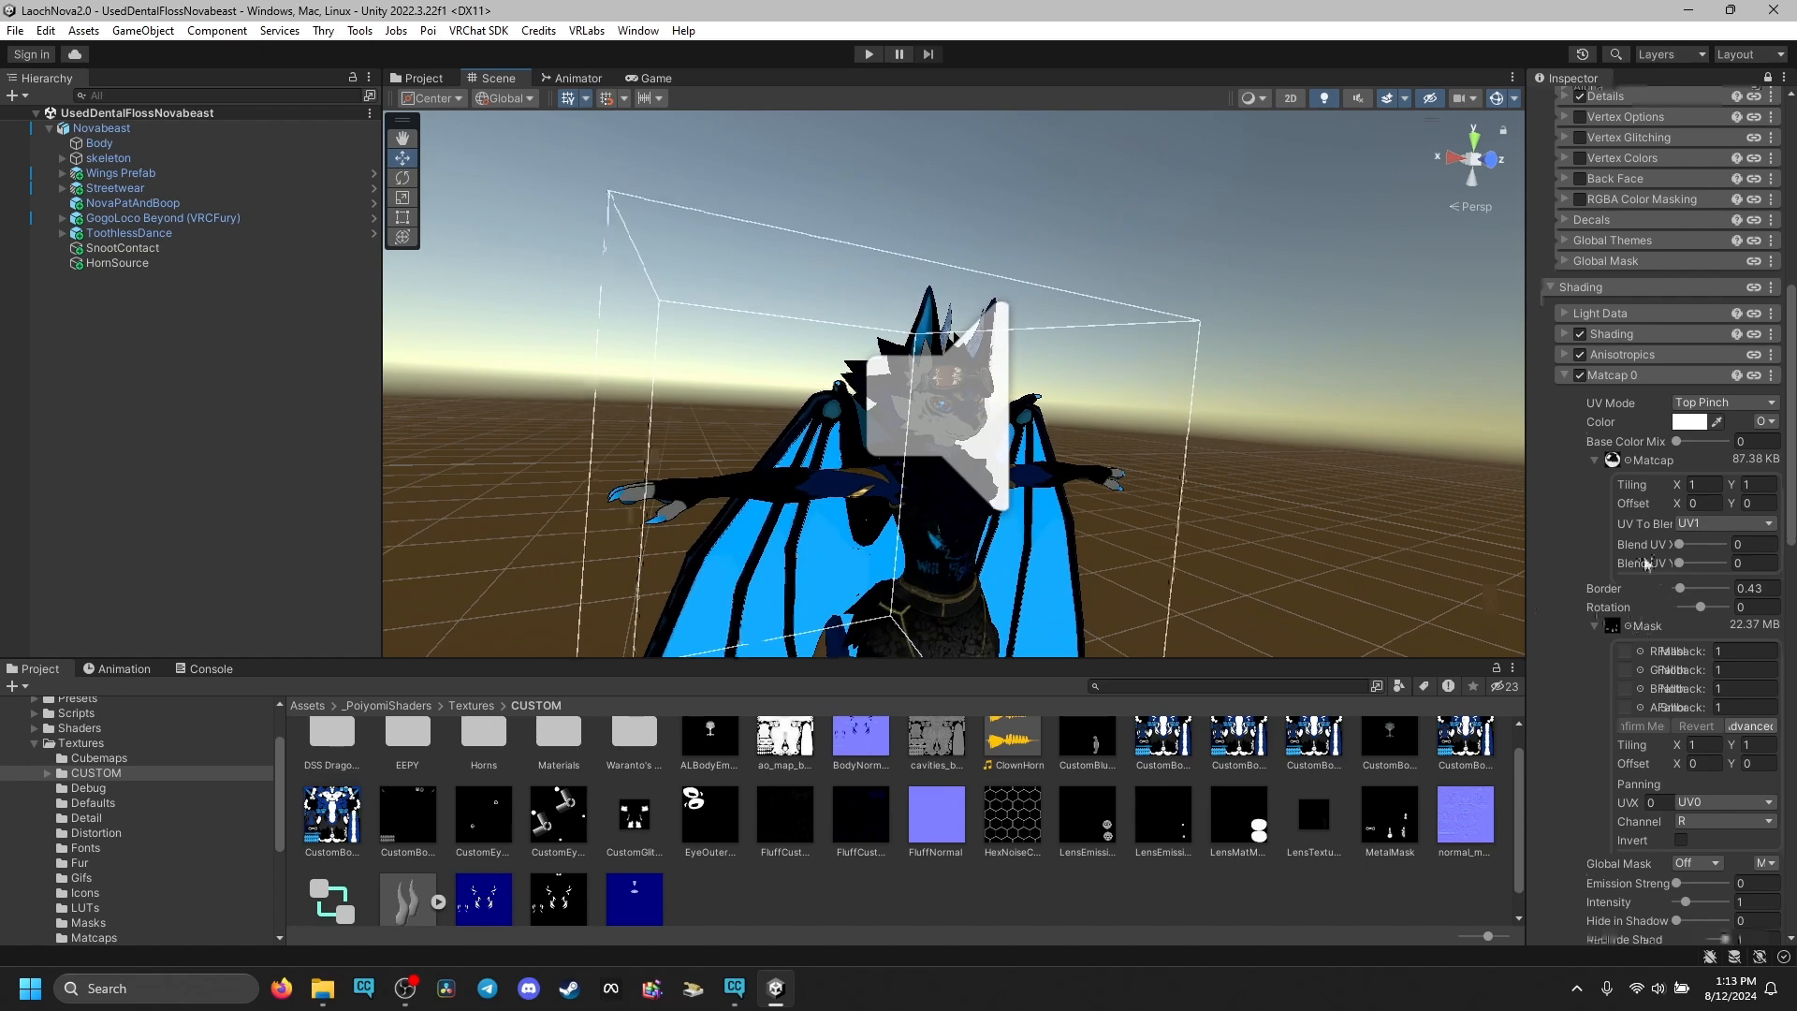
pyautogui.click(1608, 470)
pyautogui.rightClick(1376, 765)
pyautogui.click(1423, 739)
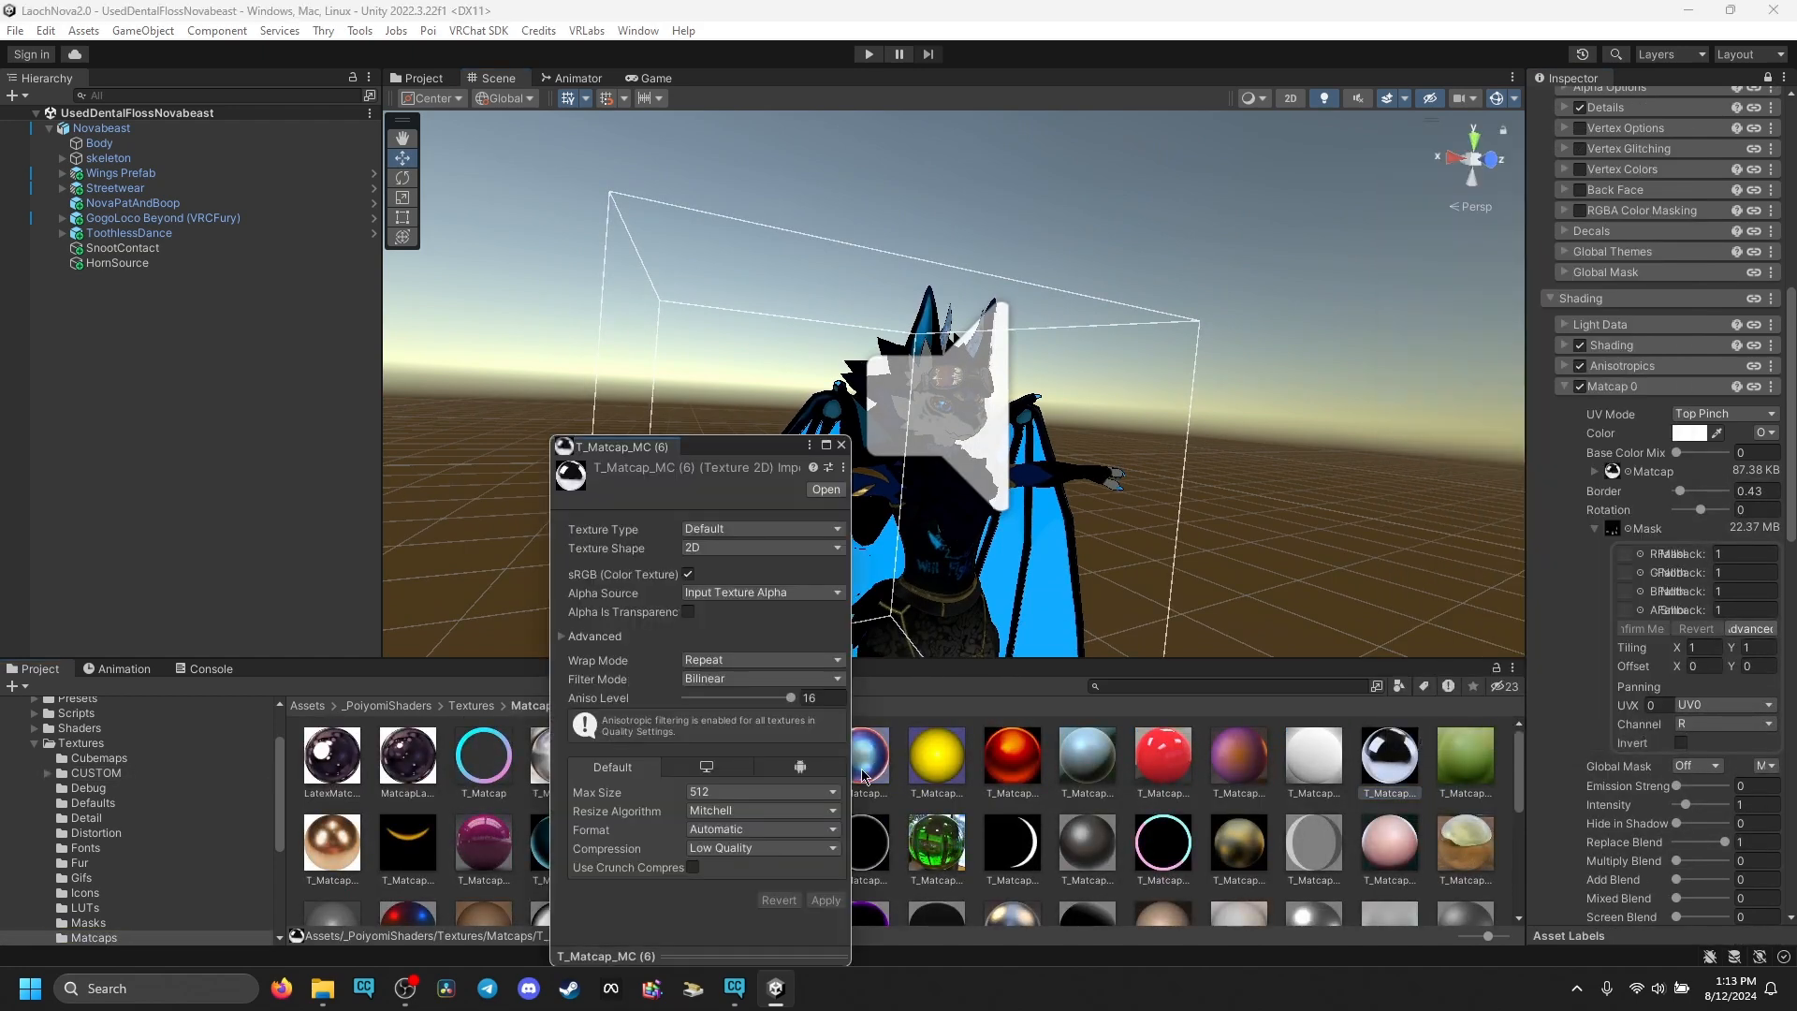
pyautogui.click(774, 795)
pyautogui.click(739, 662)
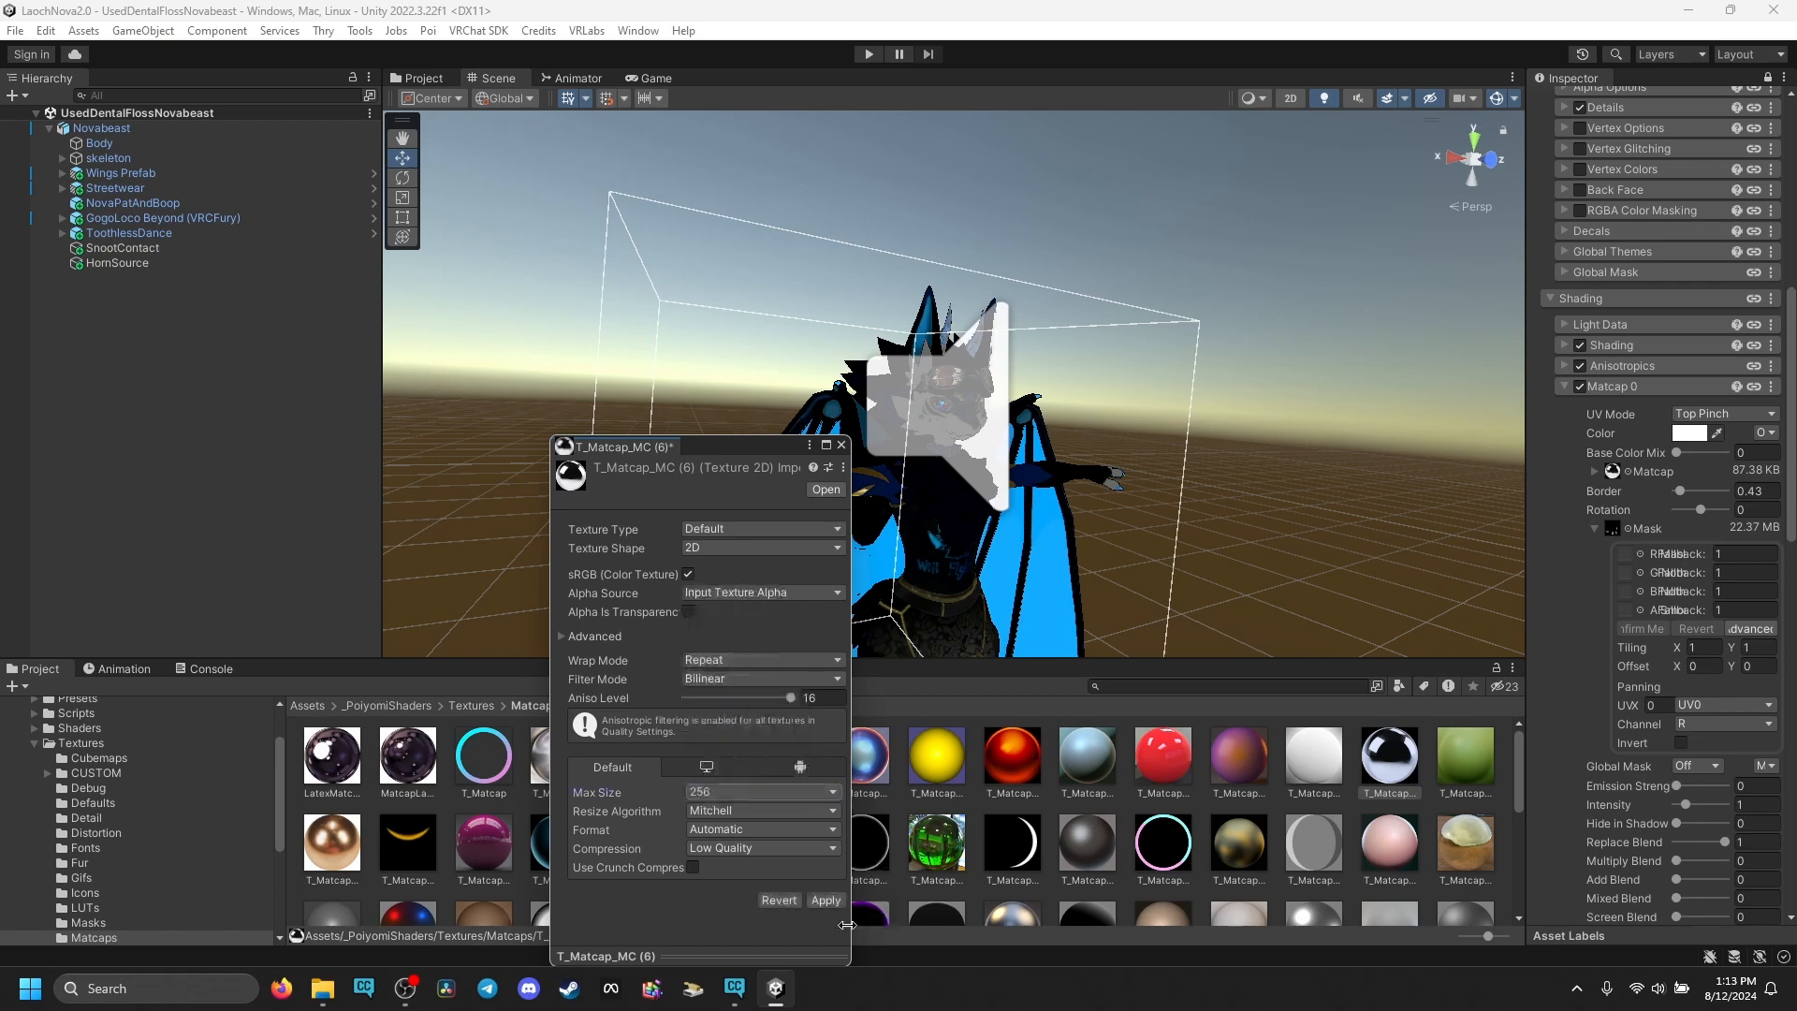
pyautogui.click(842, 445)
# - Collapse the Matcap 0 section and locate the texture used by bodyMat's CubeMap section in the project
pyautogui.scroll(-3, 1249, 496)
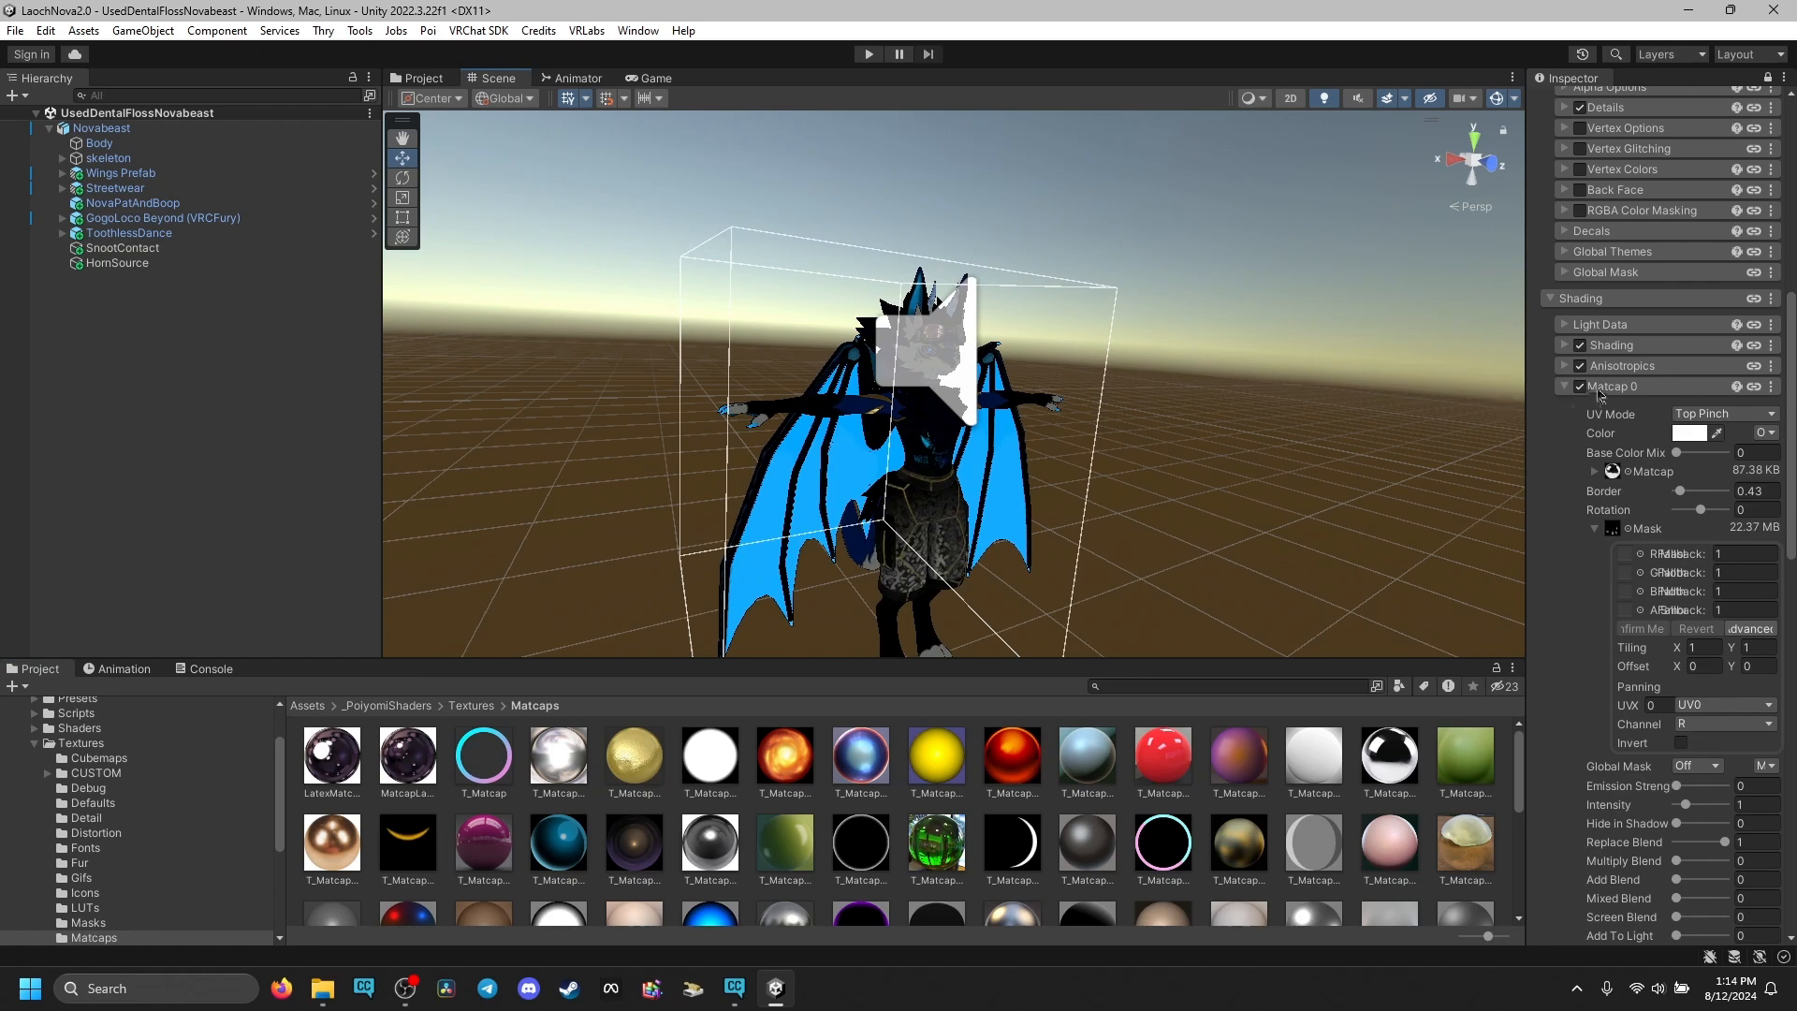
pyautogui.click(1566, 375)
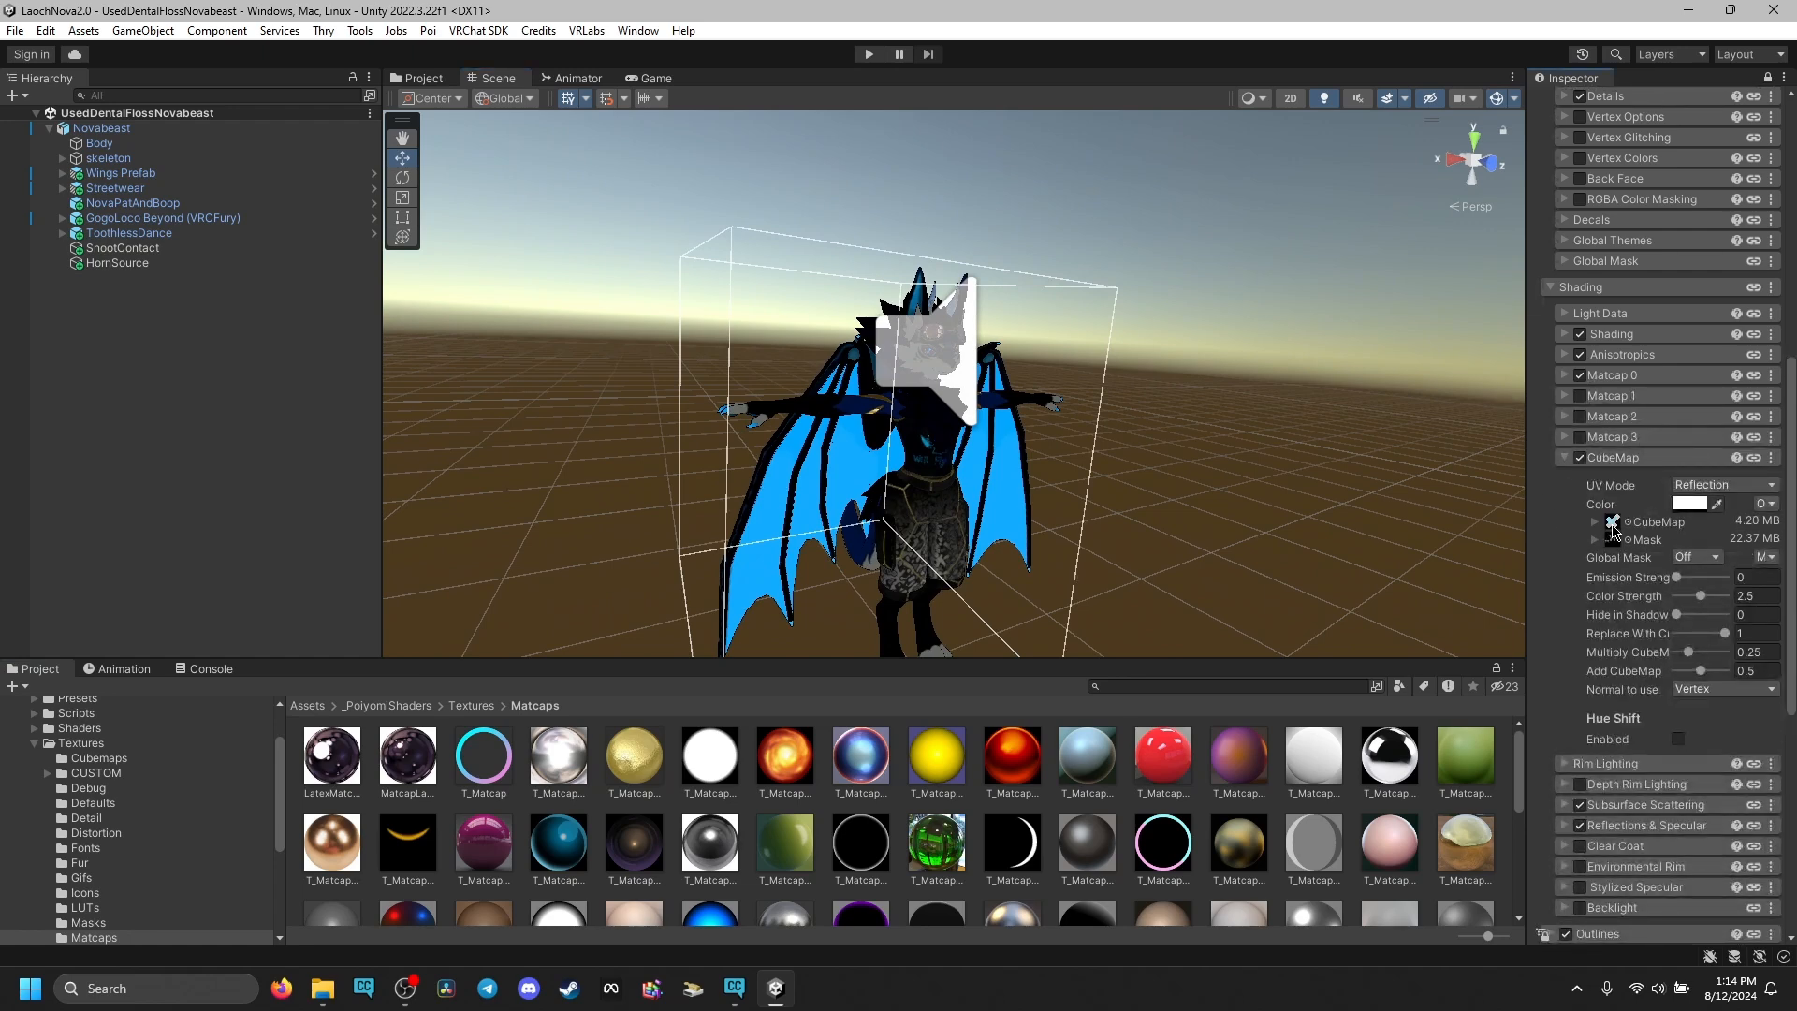
pyautogui.click(1612, 530)
# - Examine the avatar's arms, torso and wings up close in the scene
pyautogui.keyDown('alt'); pyautogui.moveTo(885, 498); pyautogui.dragTo(864, 457); pyautogui.keyUp('alt')
pyautogui.moveTo(864, 458); pyautogui.dragTo(931, 583, button='right')
pyautogui.press('w')
pyautogui.press('s')
pyautogui.press('w')
pyautogui.press('s')
pyautogui.press('w')
pyautogui.press('s')
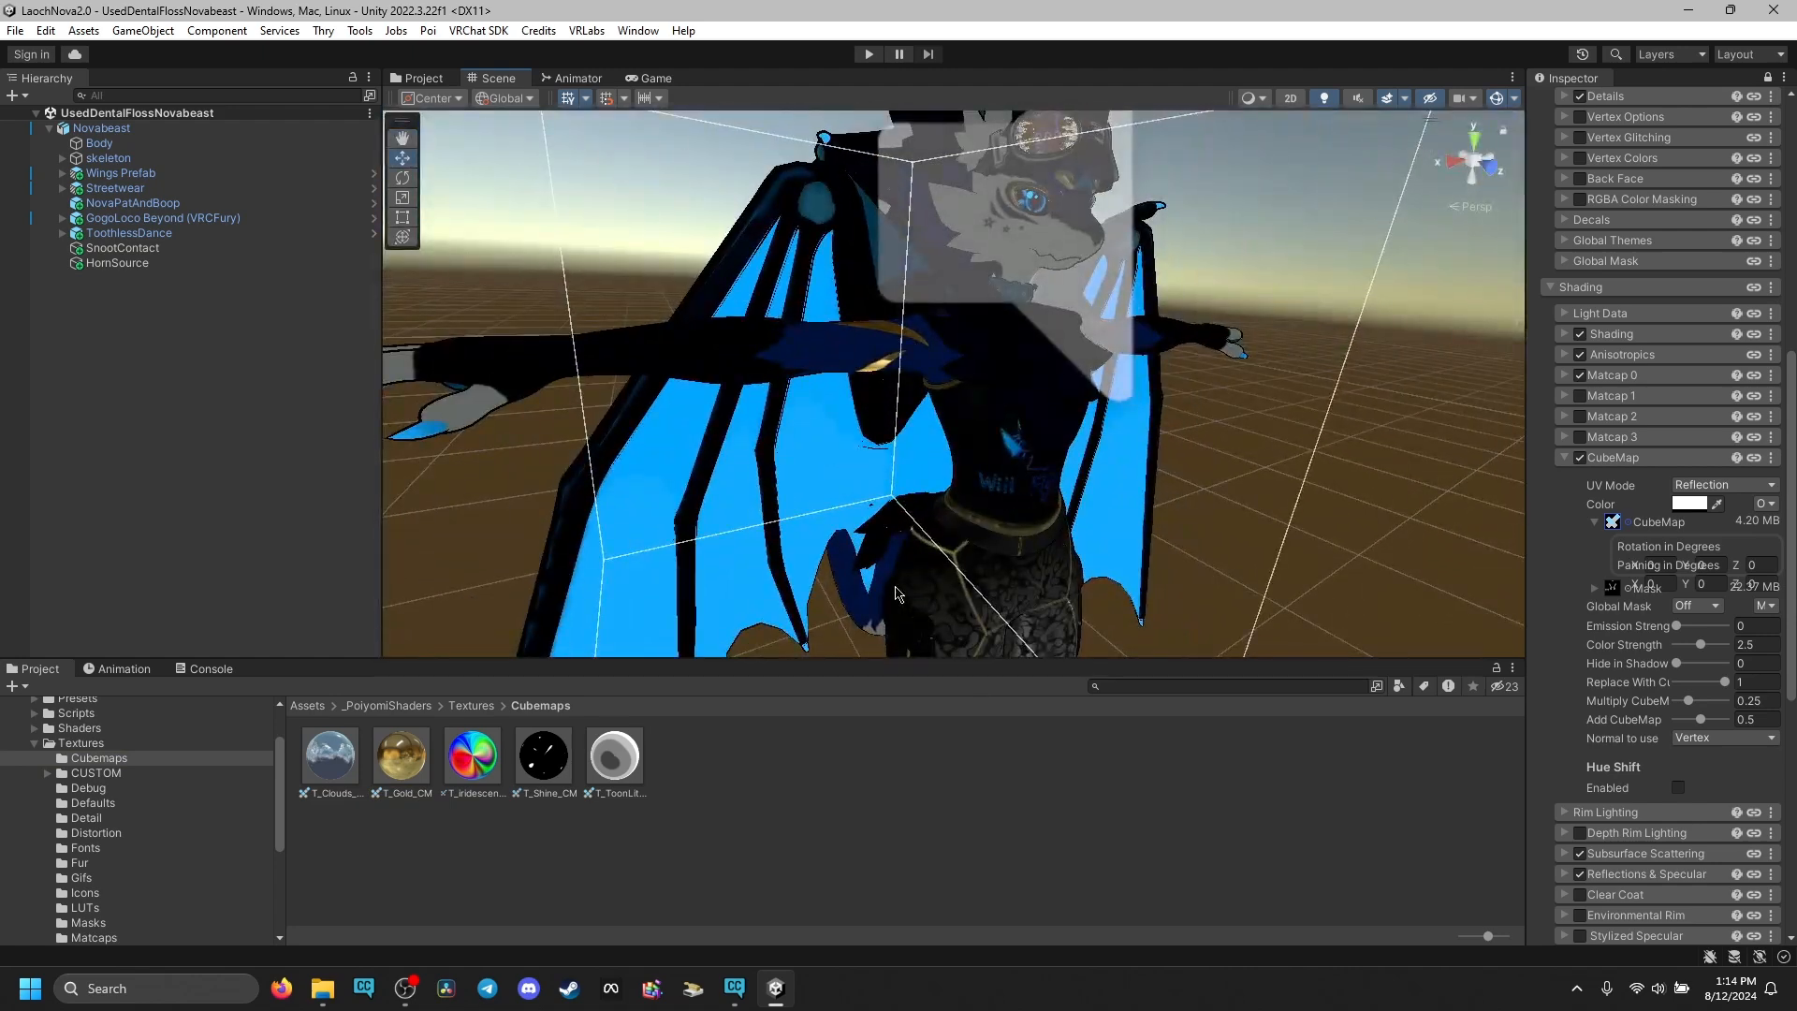
# - Open the T_Gold_CM cubemap's import properties, set max size to 512 and compression to Low Quality, apply the settings and close them
pyautogui.click(1614, 524)
pyautogui.rightClick(1619, 525)
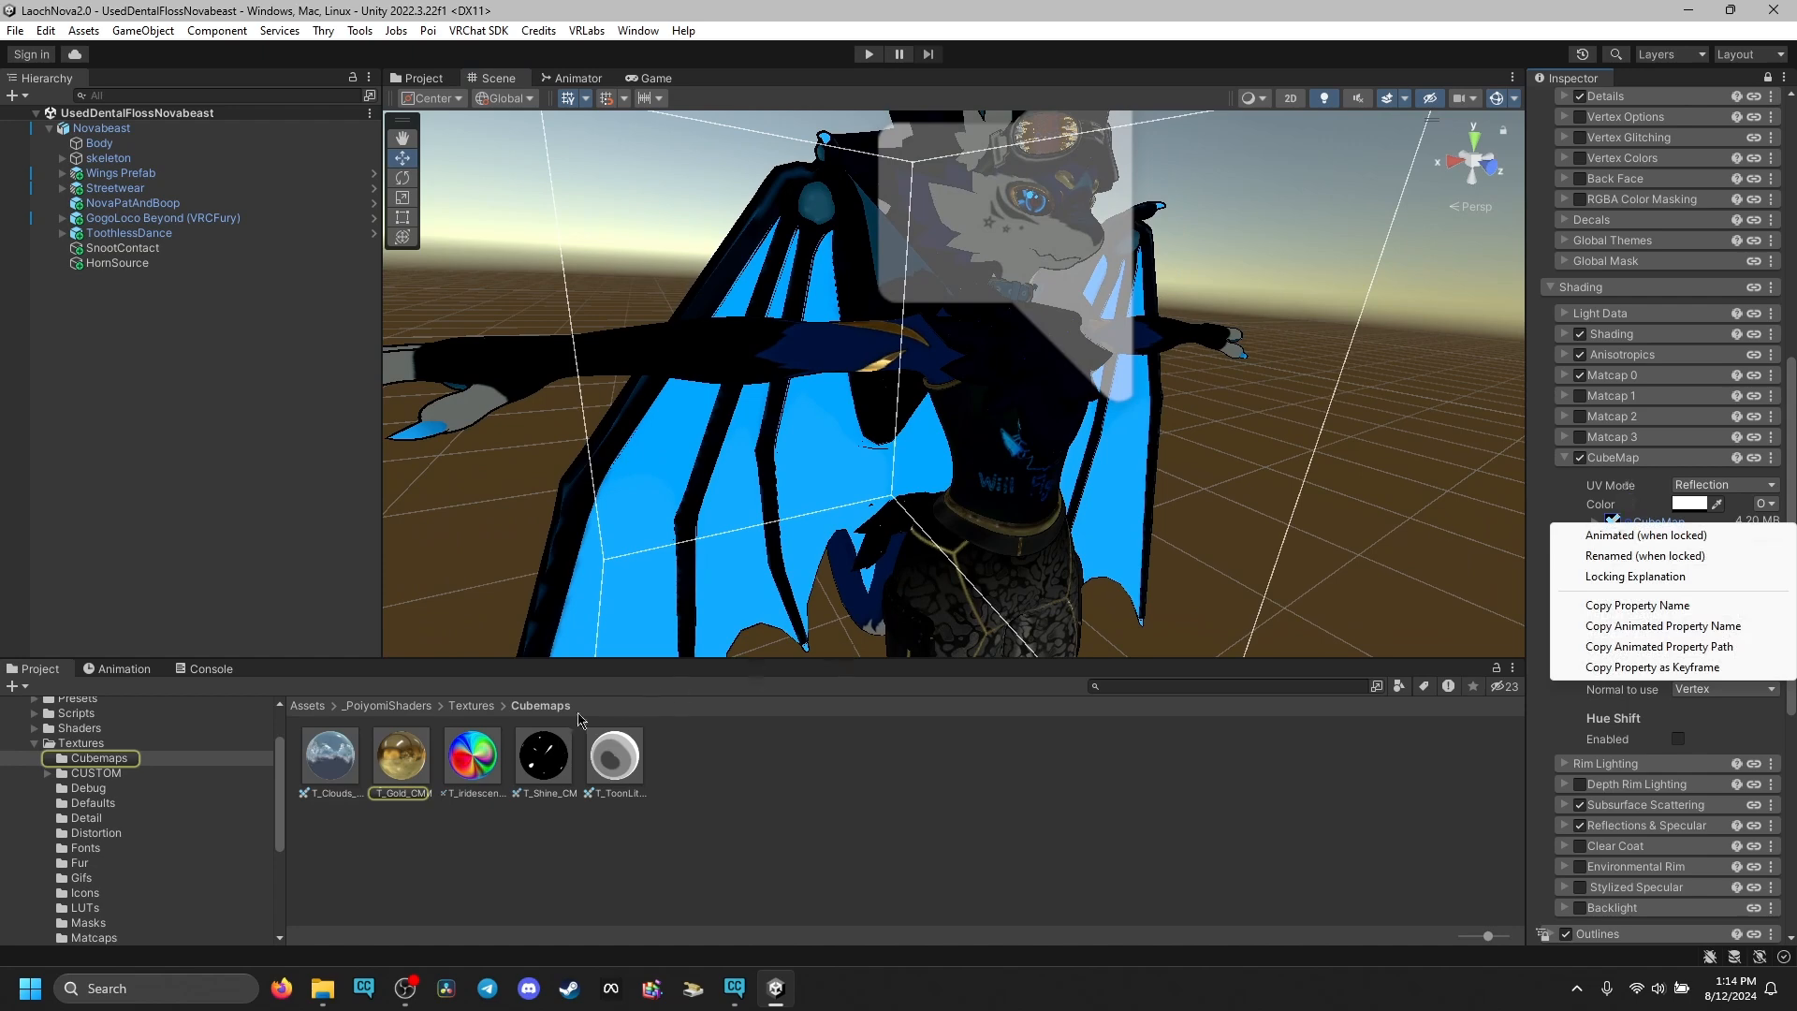
pyautogui.rightClick(389, 773)
pyautogui.click(524, 746)
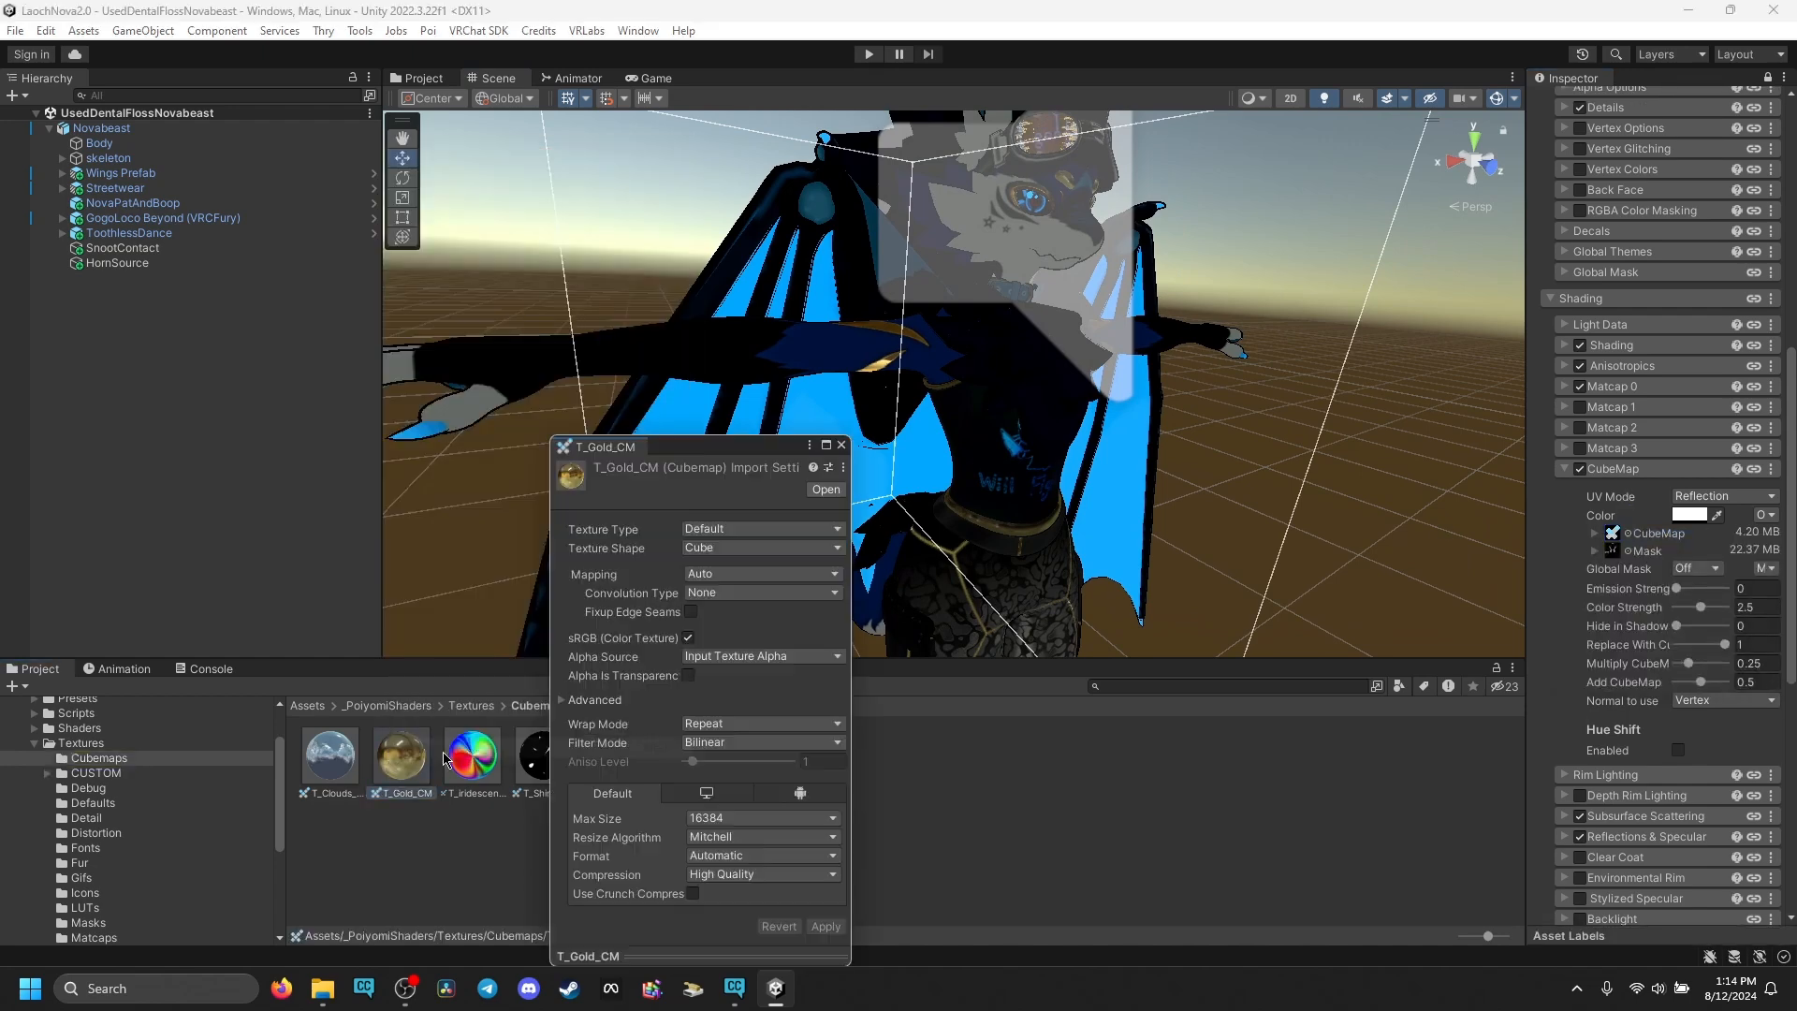
pyautogui.click(736, 818)
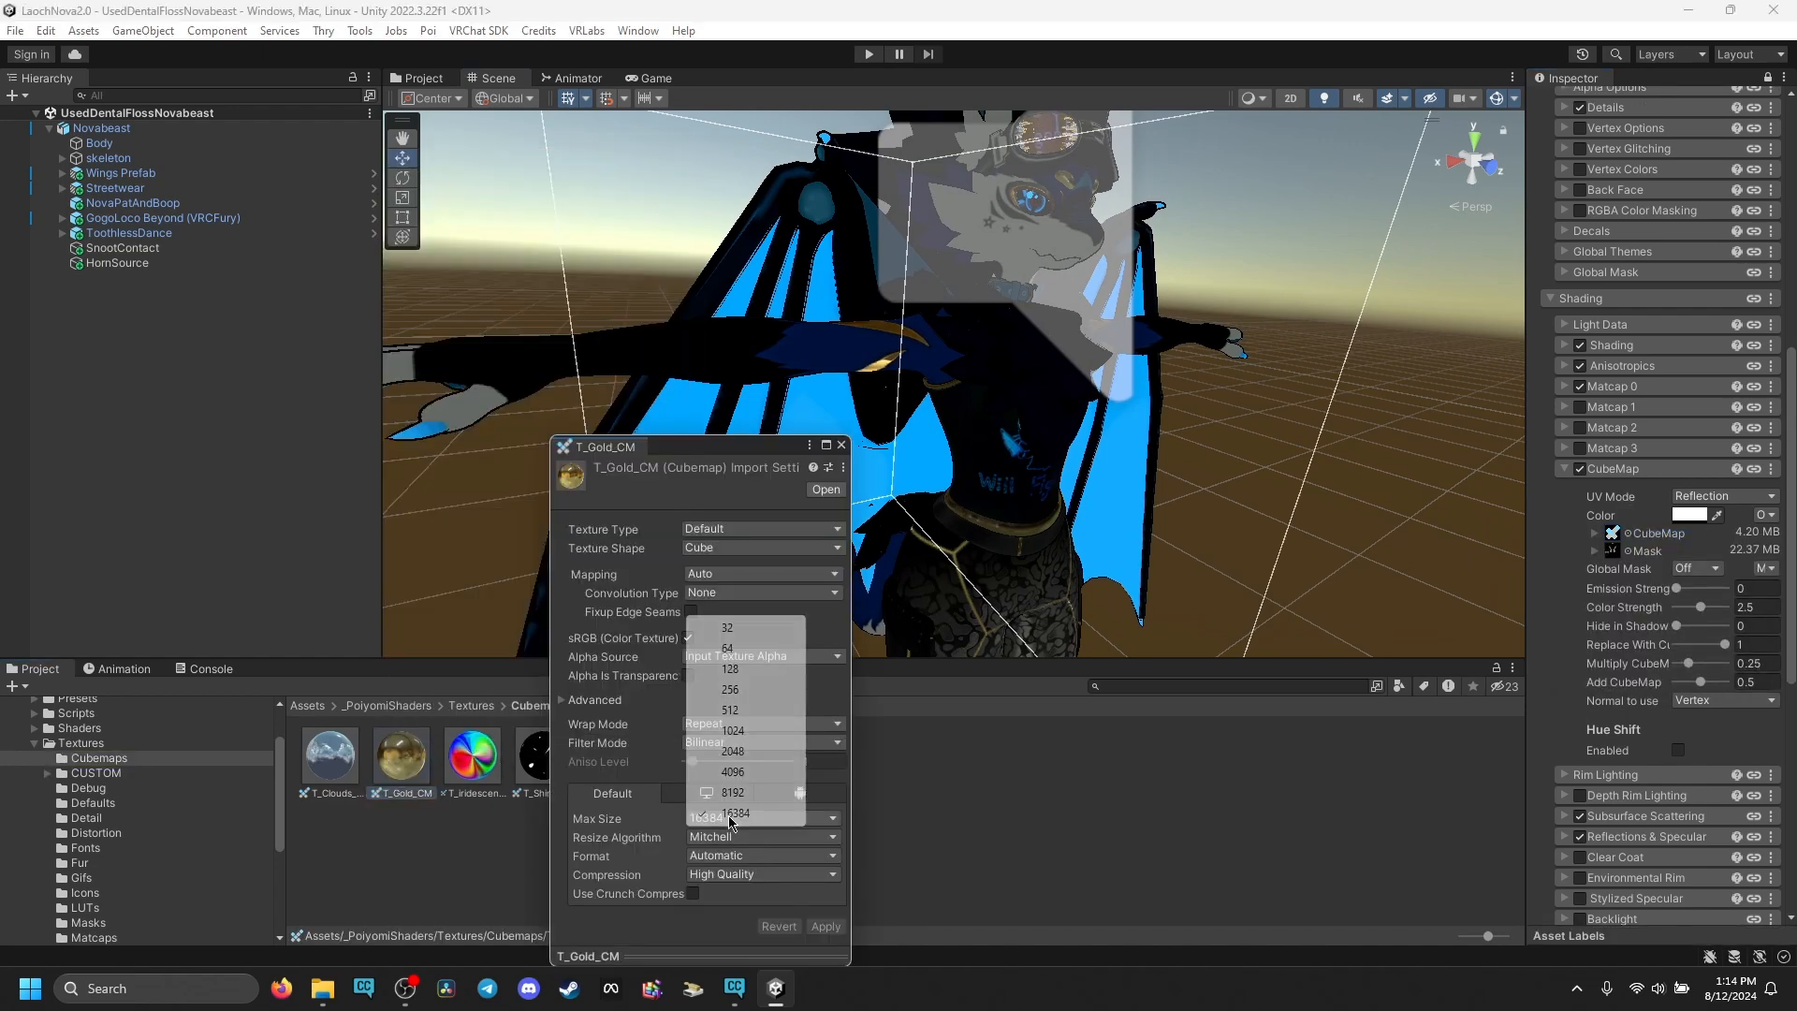
pyautogui.click(730, 711)
pyautogui.click(734, 875)
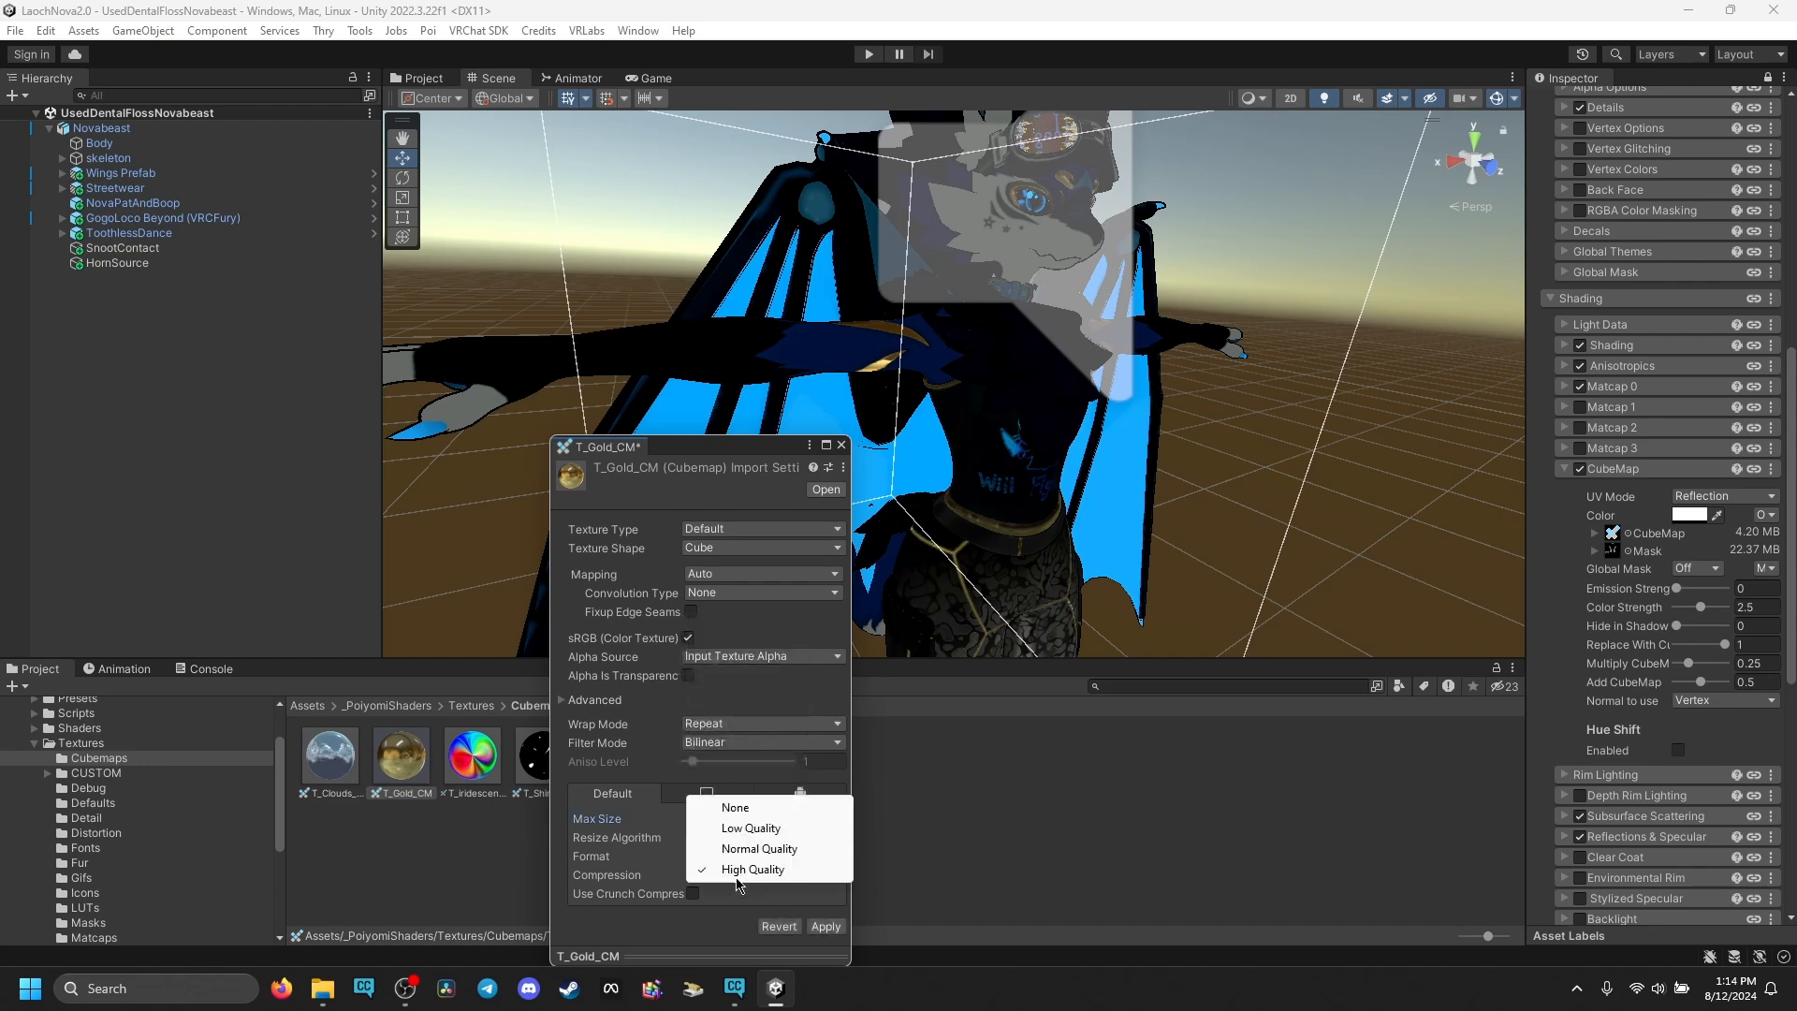
pyautogui.click(741, 827)
pyautogui.click(838, 932)
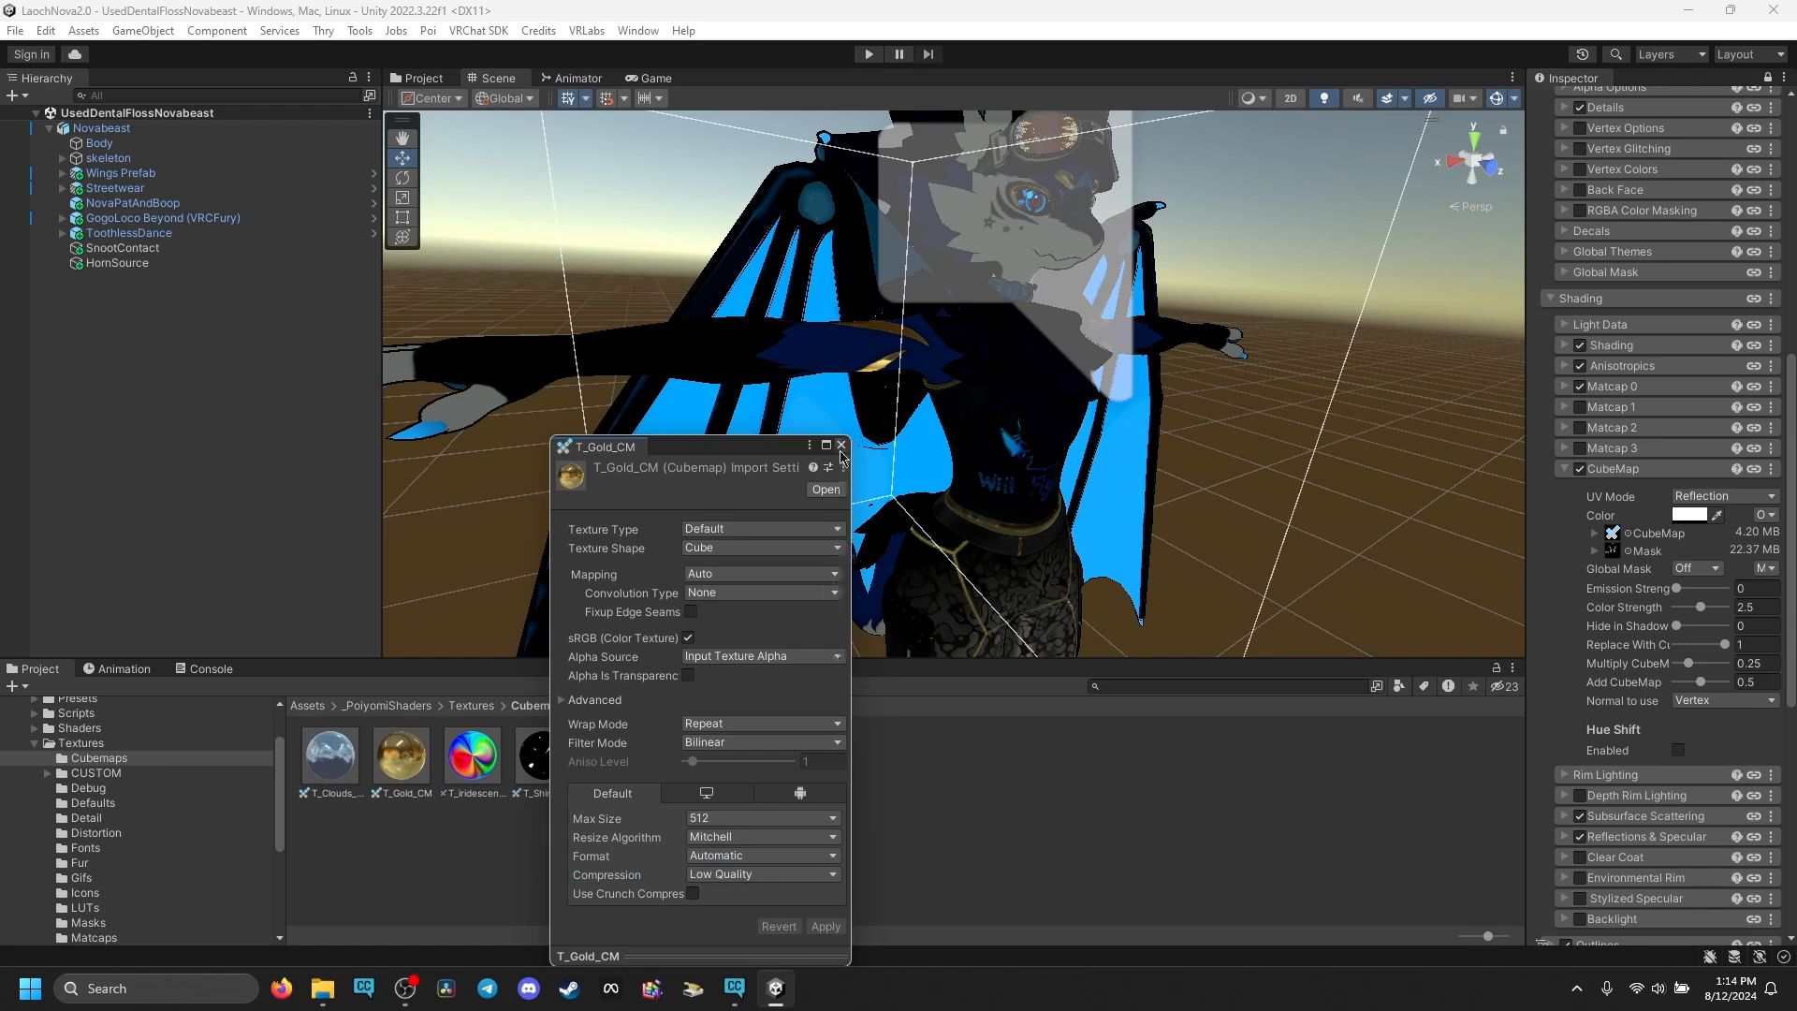
pyautogui.click(840, 446)
# - Locate the CubeMap mask texture StripeMatAlpha2, set its max size to 1024 and compression to Low Quality, apply the settings and close its properties
pyautogui.scroll(-1, 1600, 556)
pyautogui.click(1612, 541)
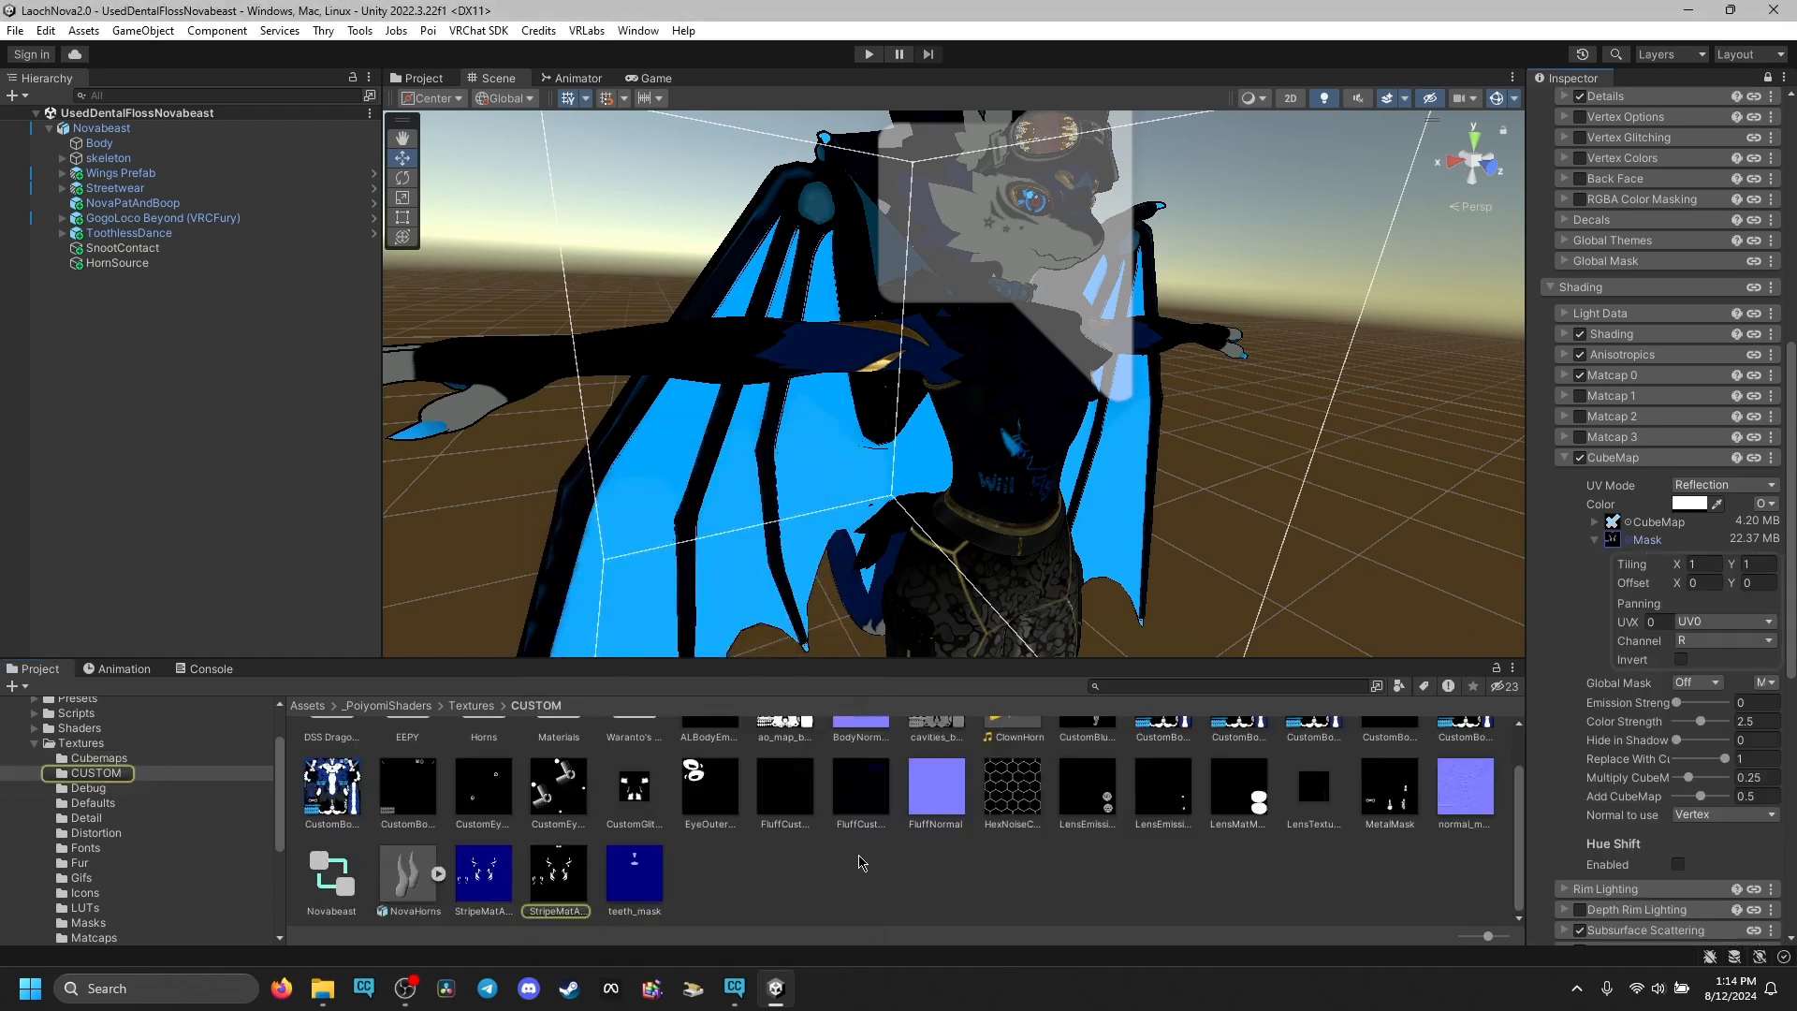
pyautogui.rightClick(560, 875)
pyautogui.click(603, 854)
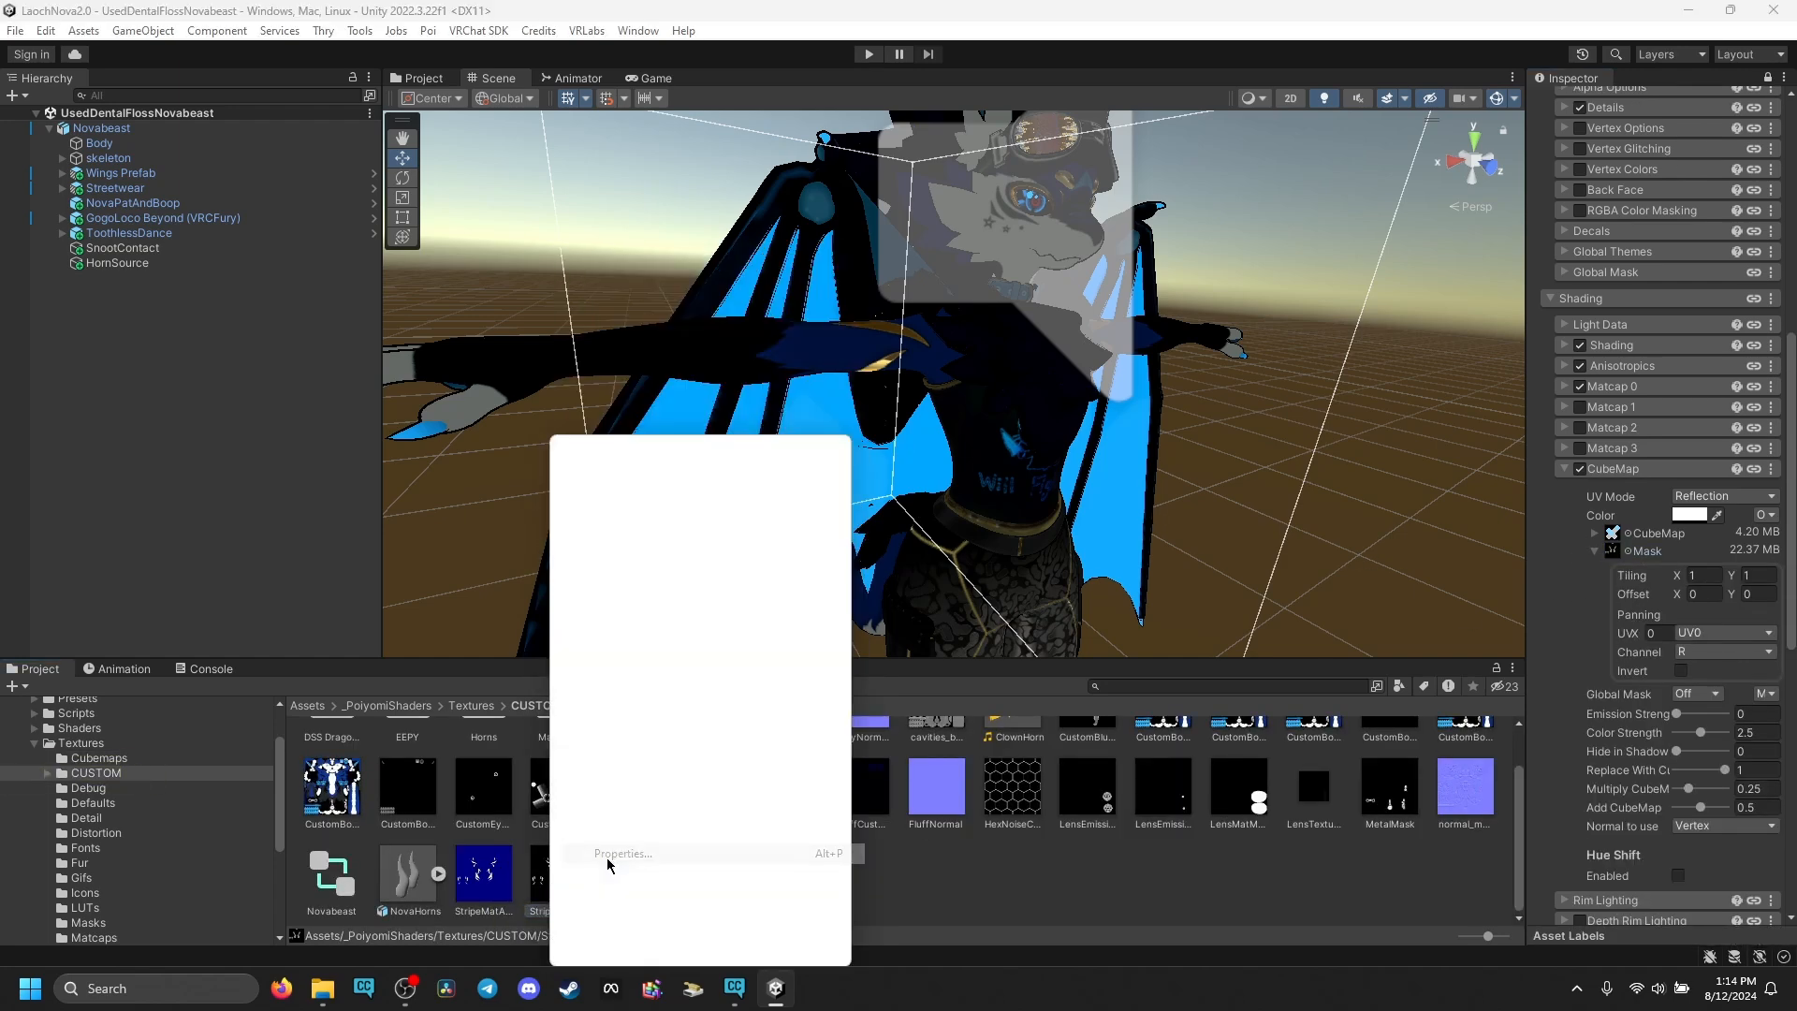
pyautogui.click(724, 754)
pyautogui.click(733, 666)
pyautogui.click(749, 810)
pyautogui.click(750, 852)
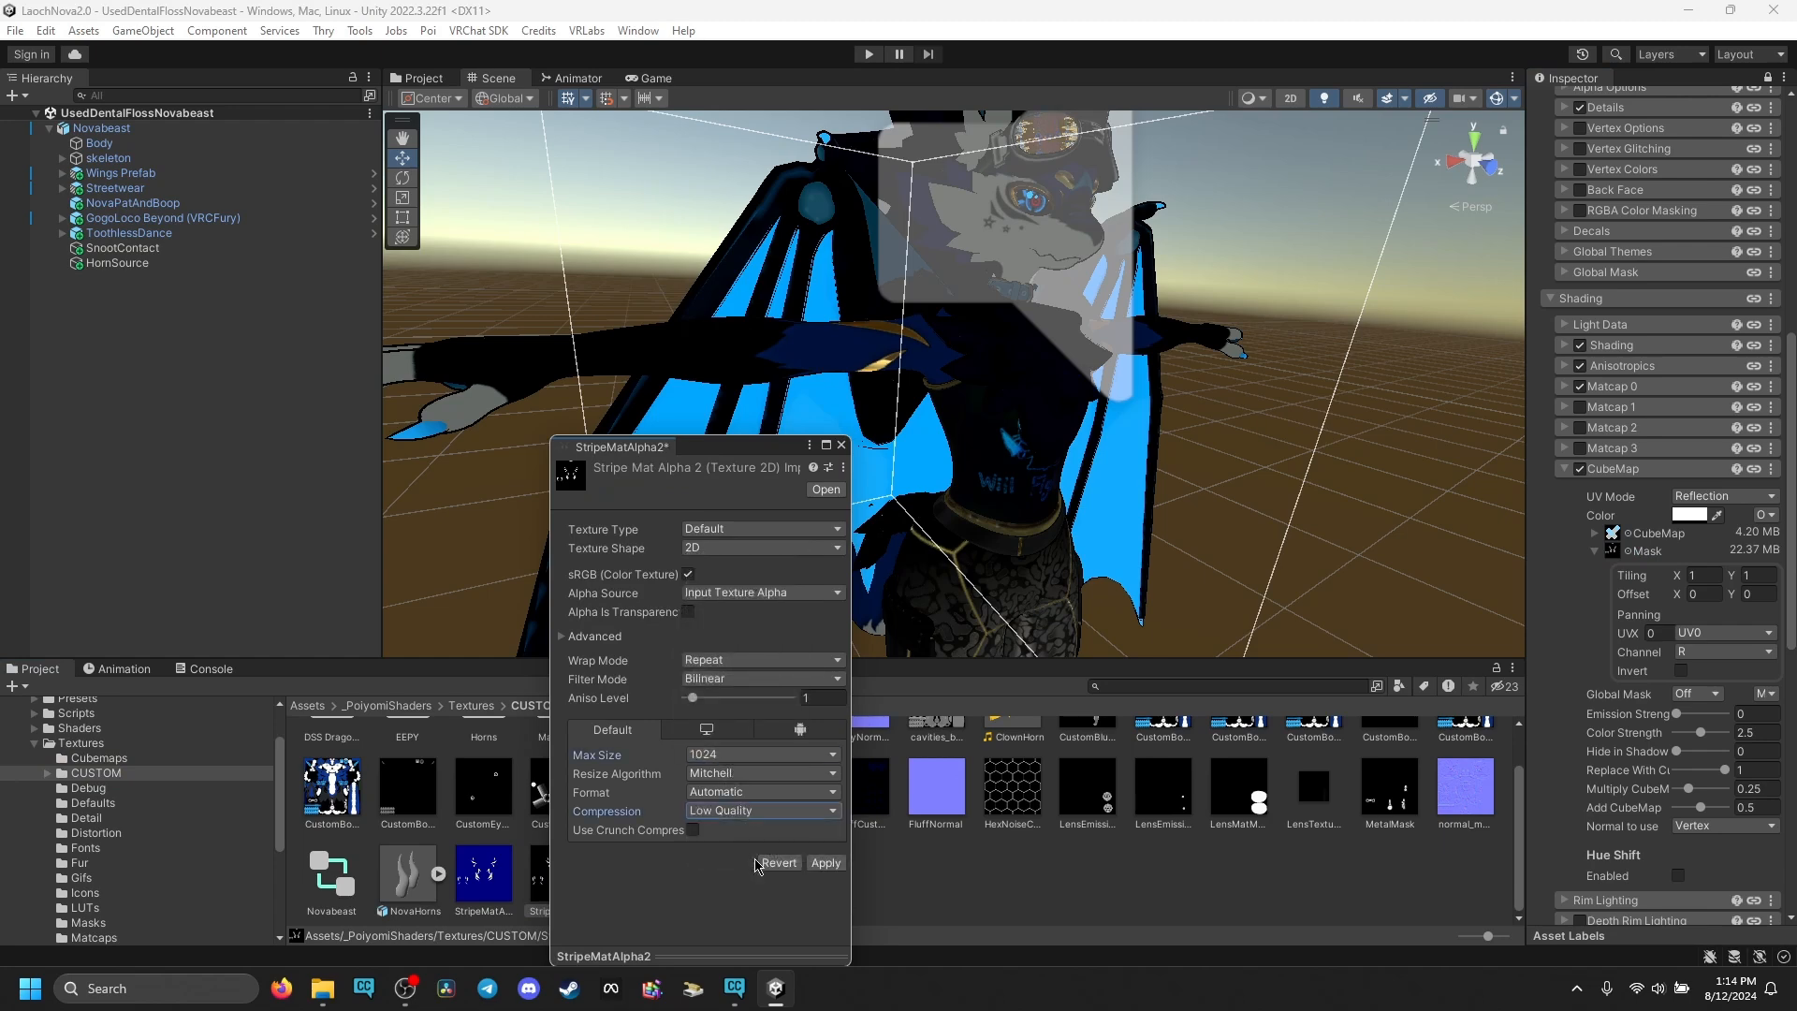
pyautogui.click(825, 862)
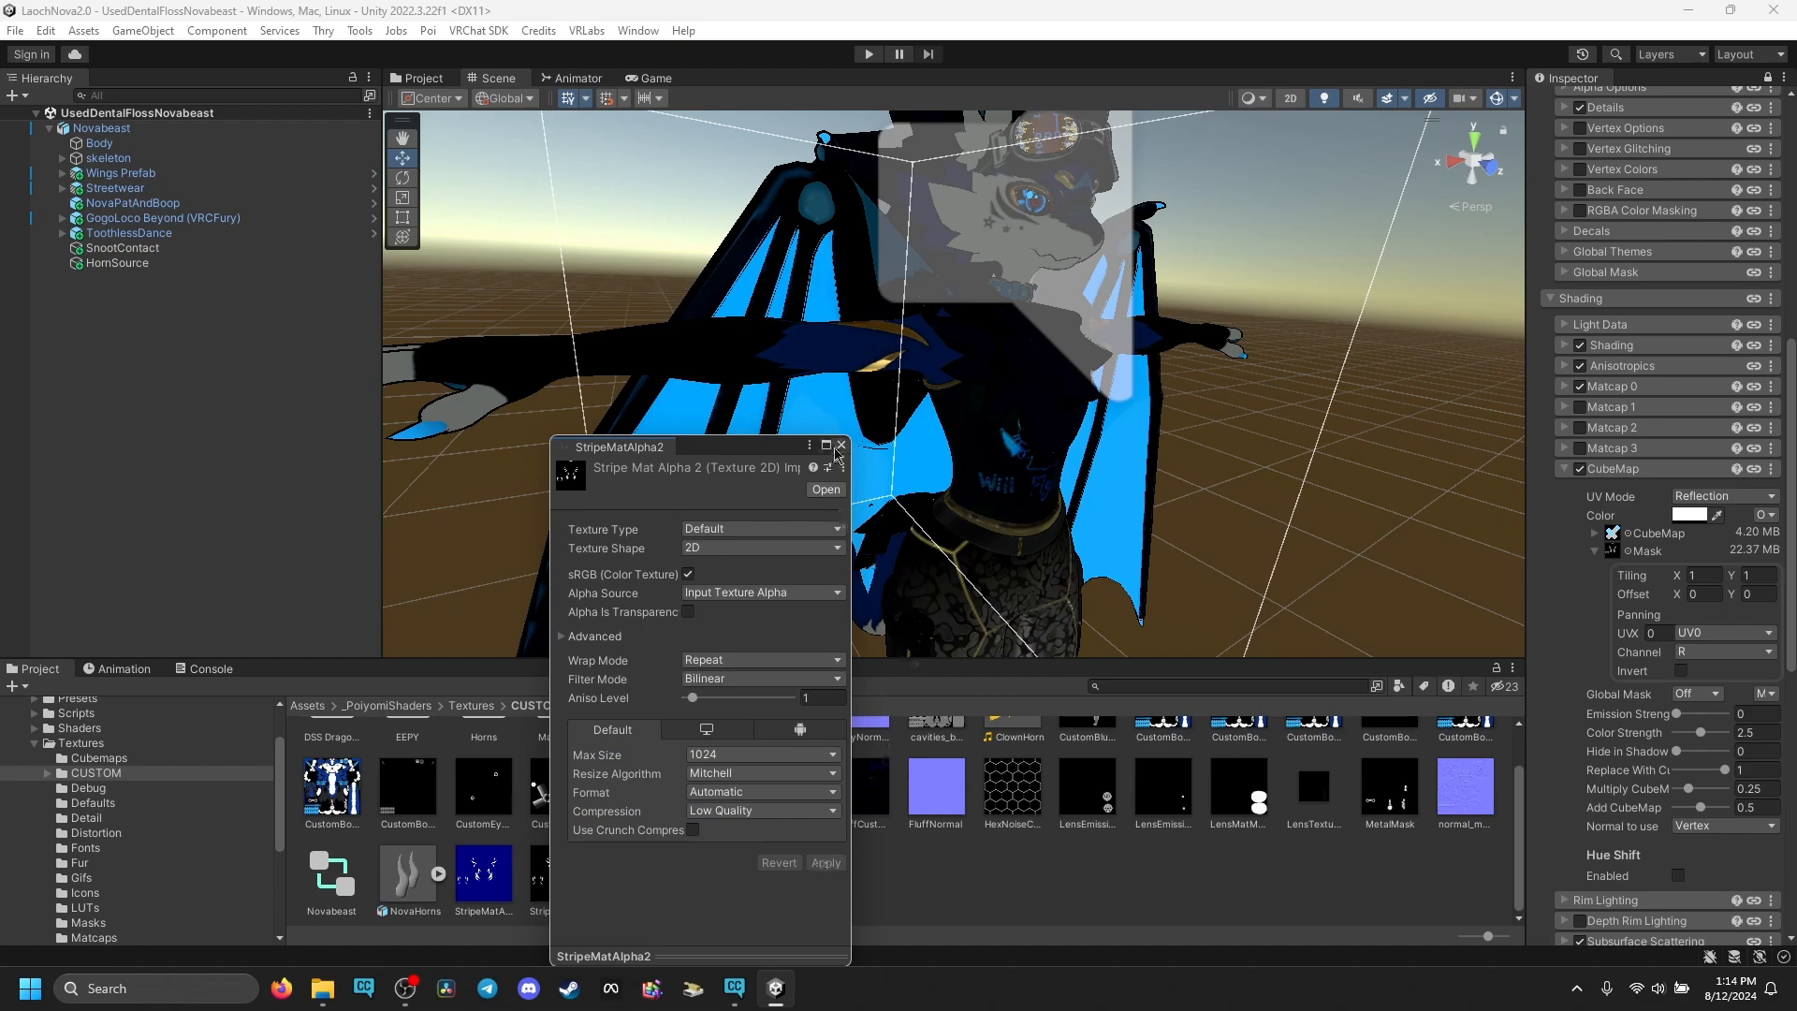
pyautogui.click(841, 445)
# - Collapse bodyMat's CubeMap and Shading sections and lock the material in its optimized shader
pyautogui.scroll(-5, 1121, 418)
pyautogui.moveTo(1121, 418); pyautogui.dragTo(745, 617, button='right')
pyautogui.press('f')
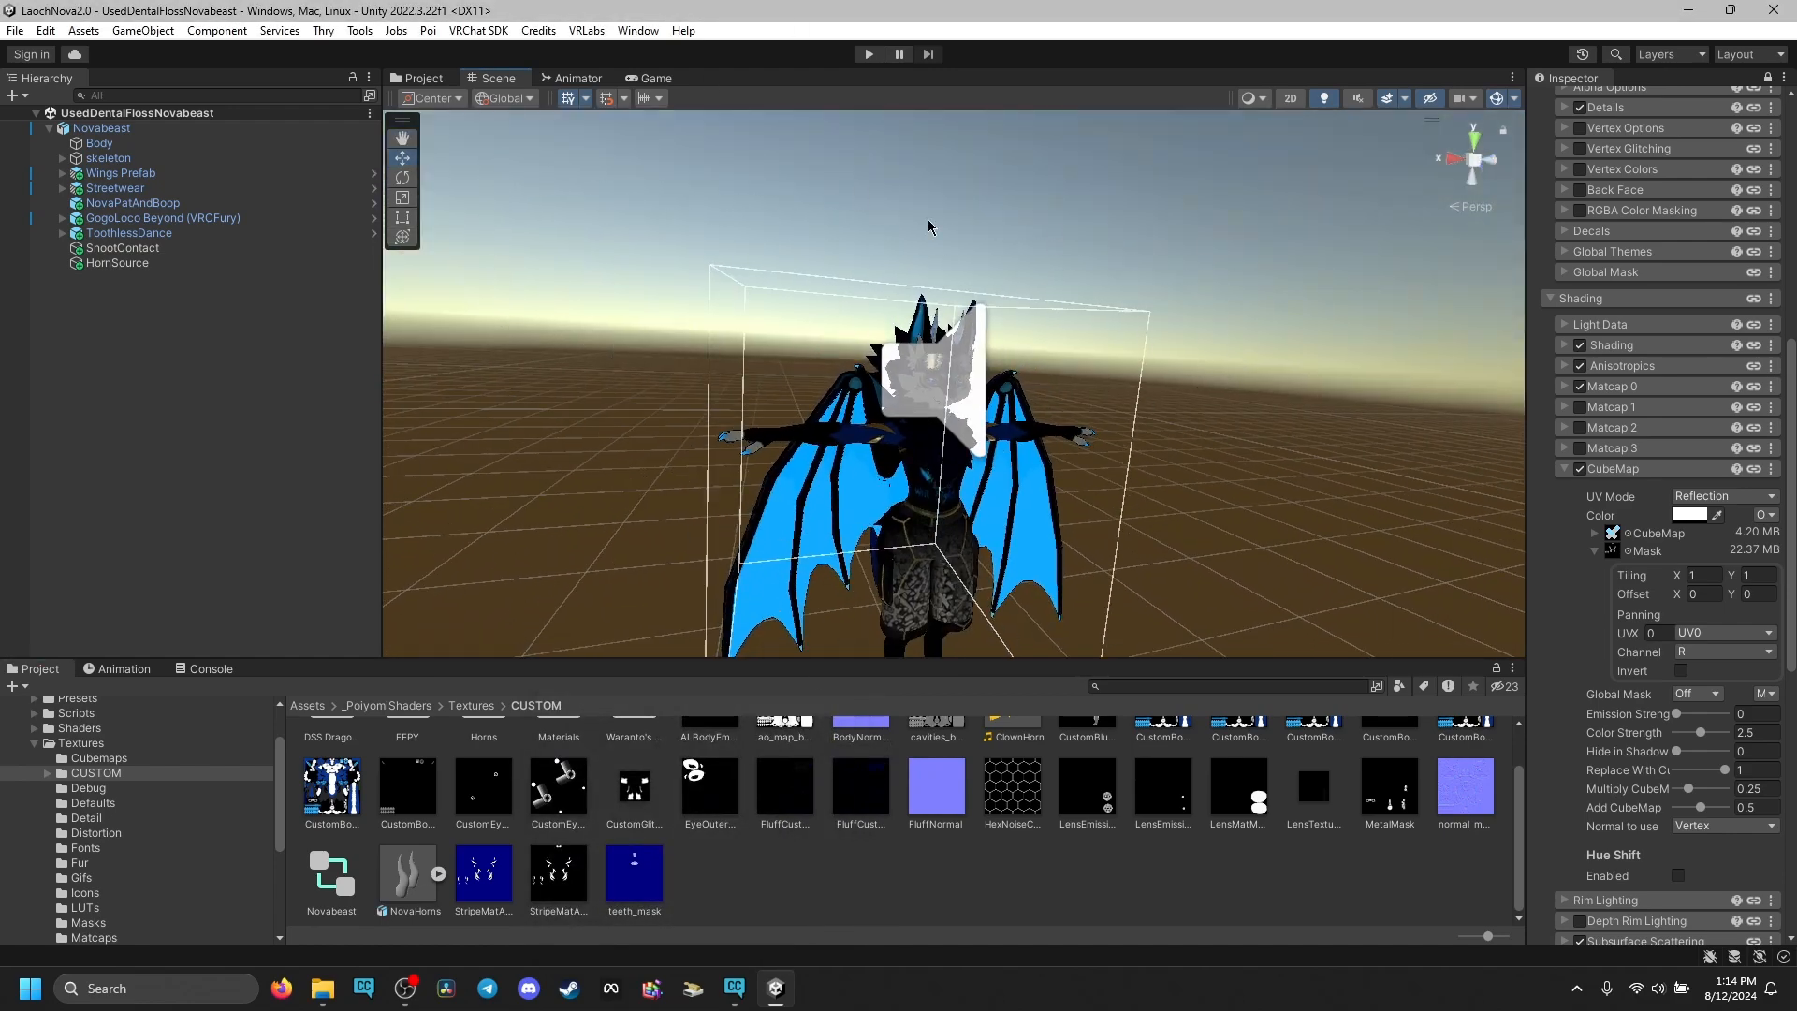
pyautogui.click(1563, 460)
pyautogui.click(1549, 289)
pyautogui.scroll(4, 1590, 300)
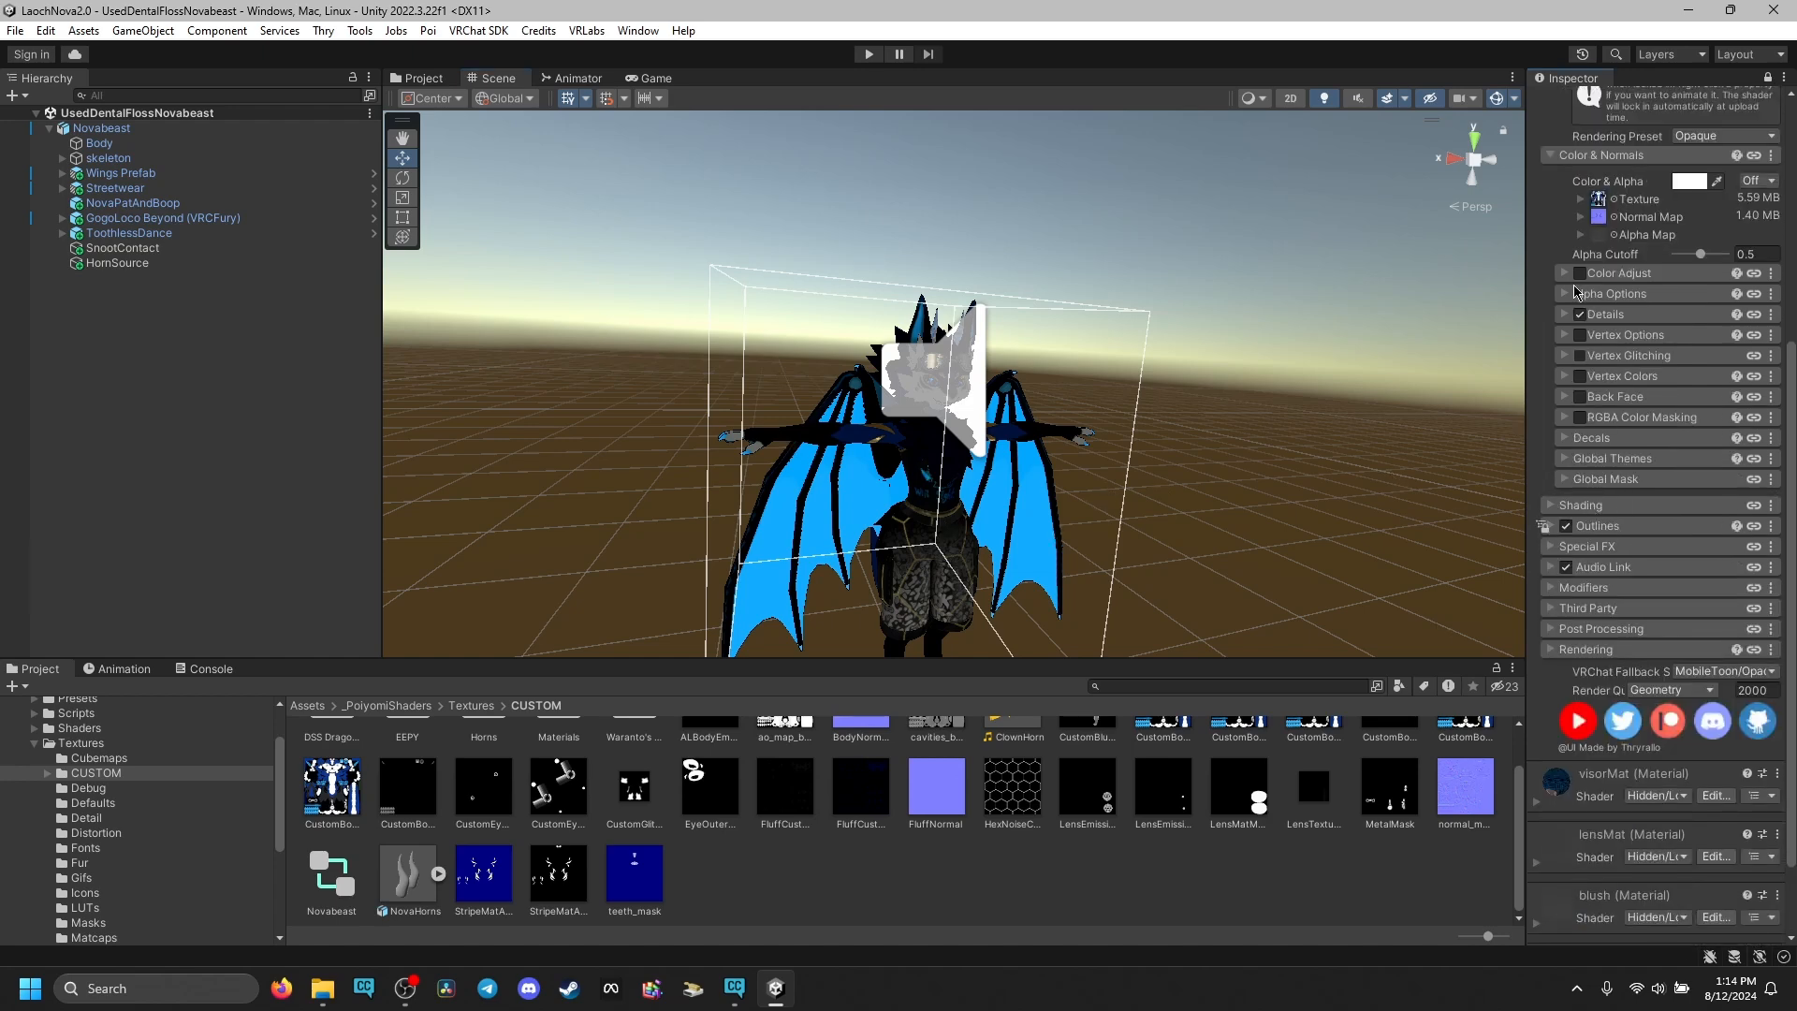
pyautogui.scroll(1, 1623, 309)
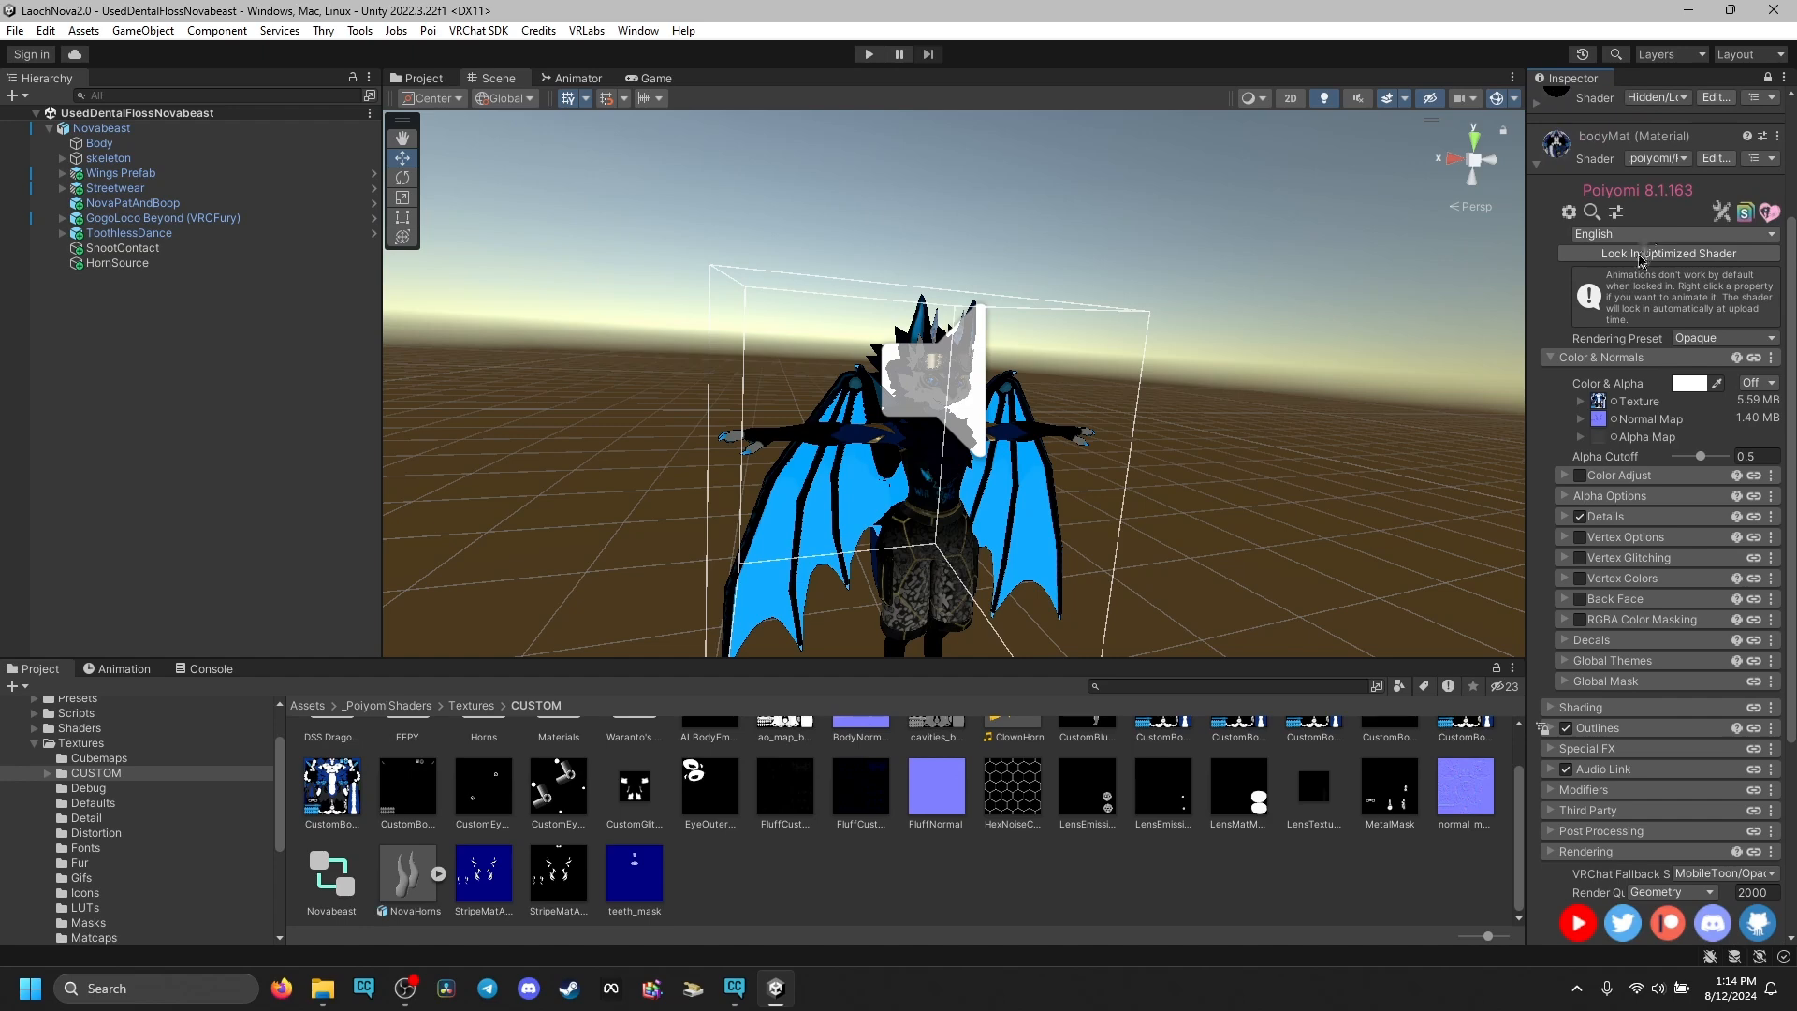
pyautogui.click(1638, 254)
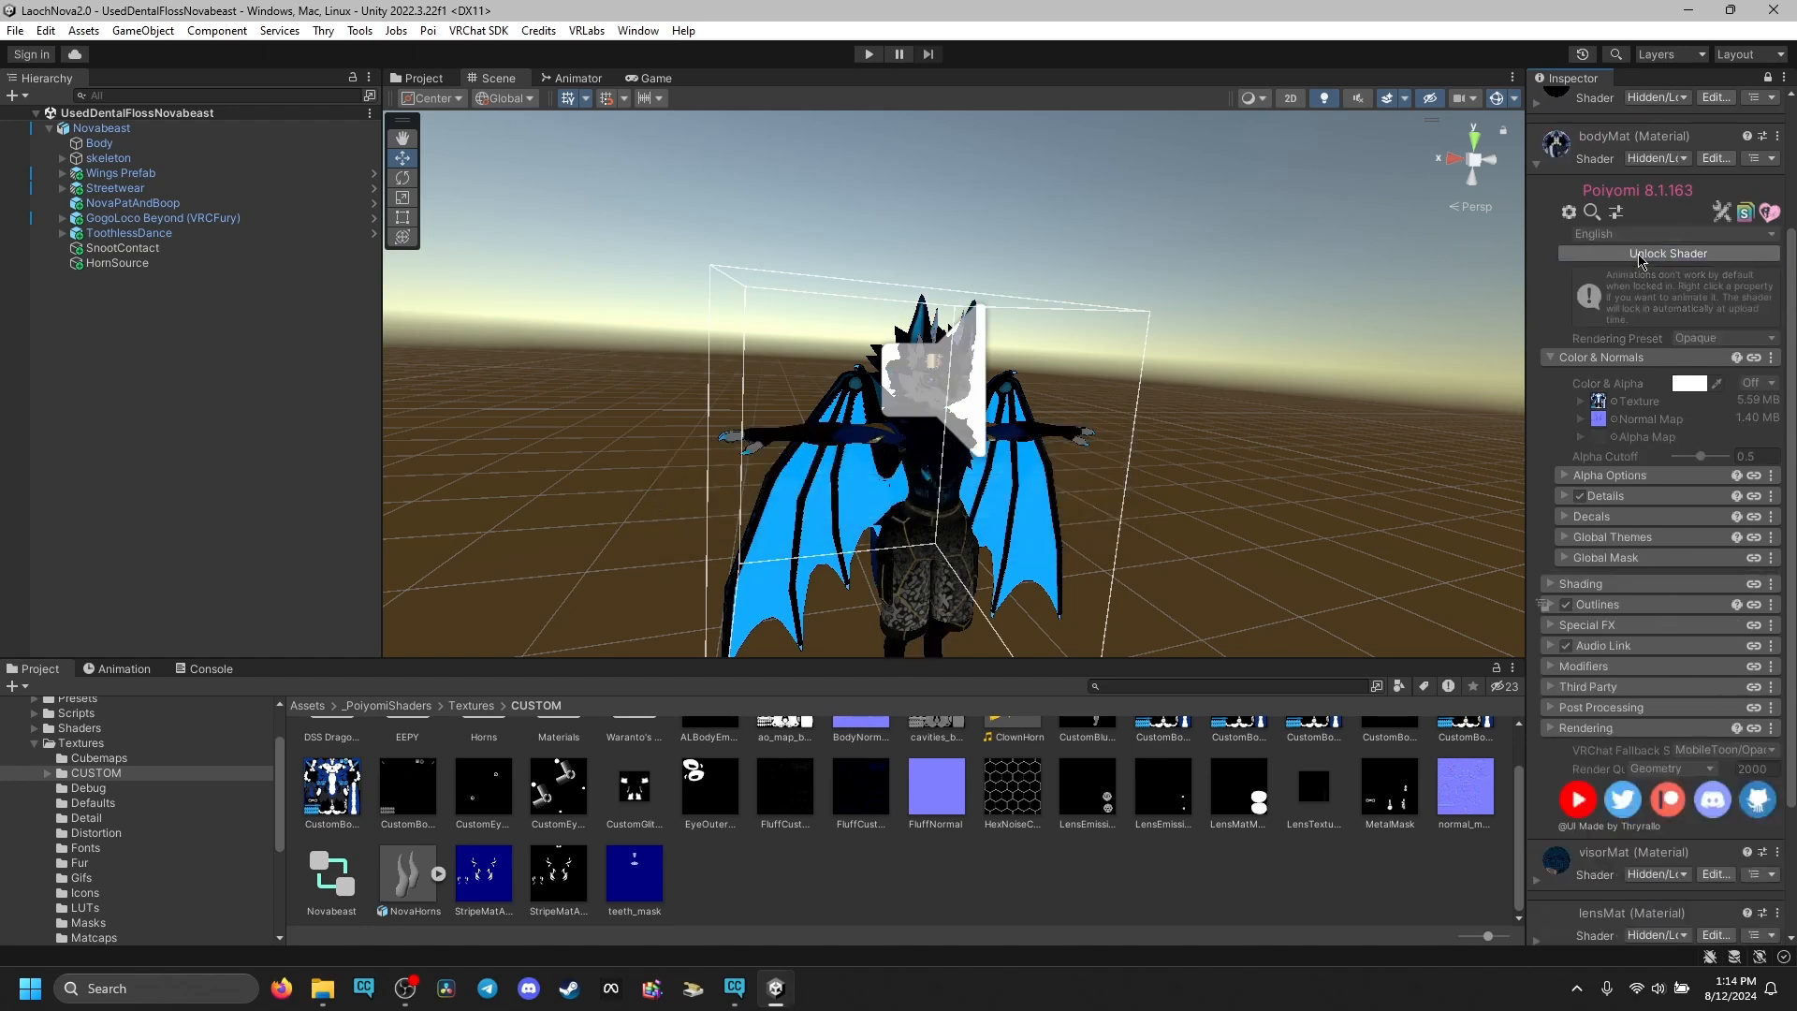
# - Collapse the bodyMat material and open the VRChat SDK control panel
pyautogui.click(1538, 168)
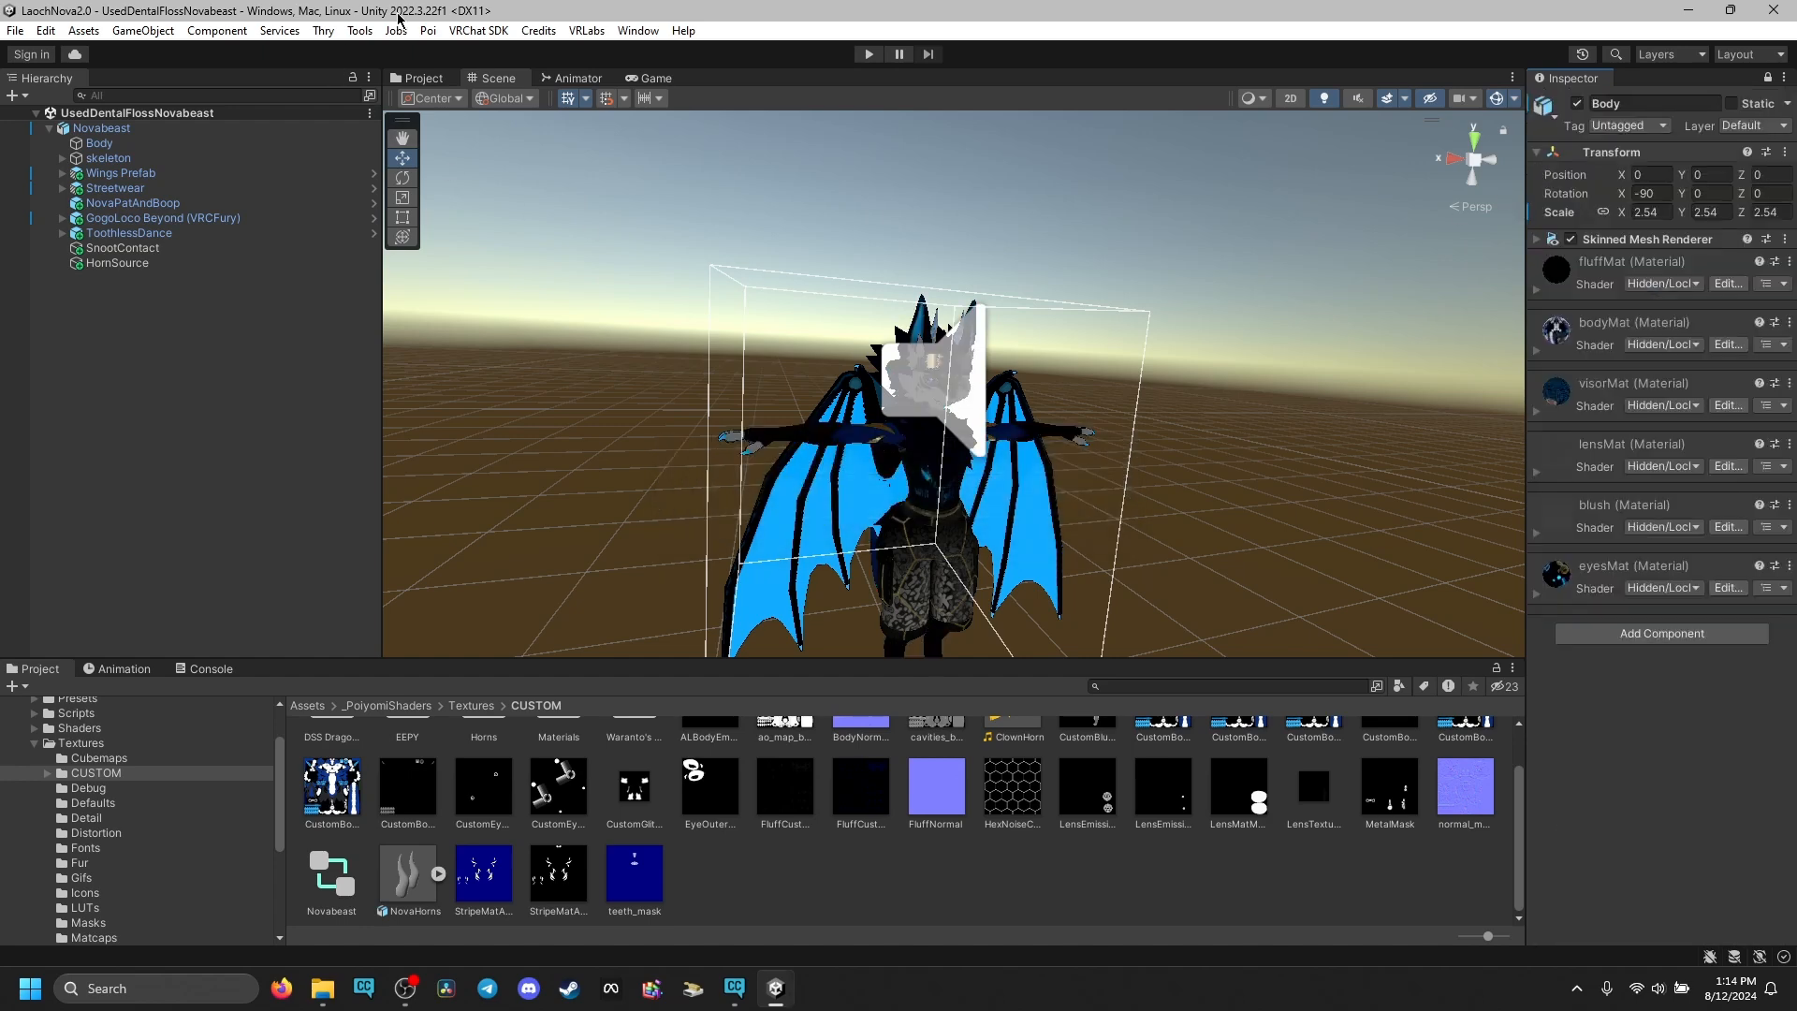
pyautogui.click(477, 34)
pyautogui.click(506, 76)
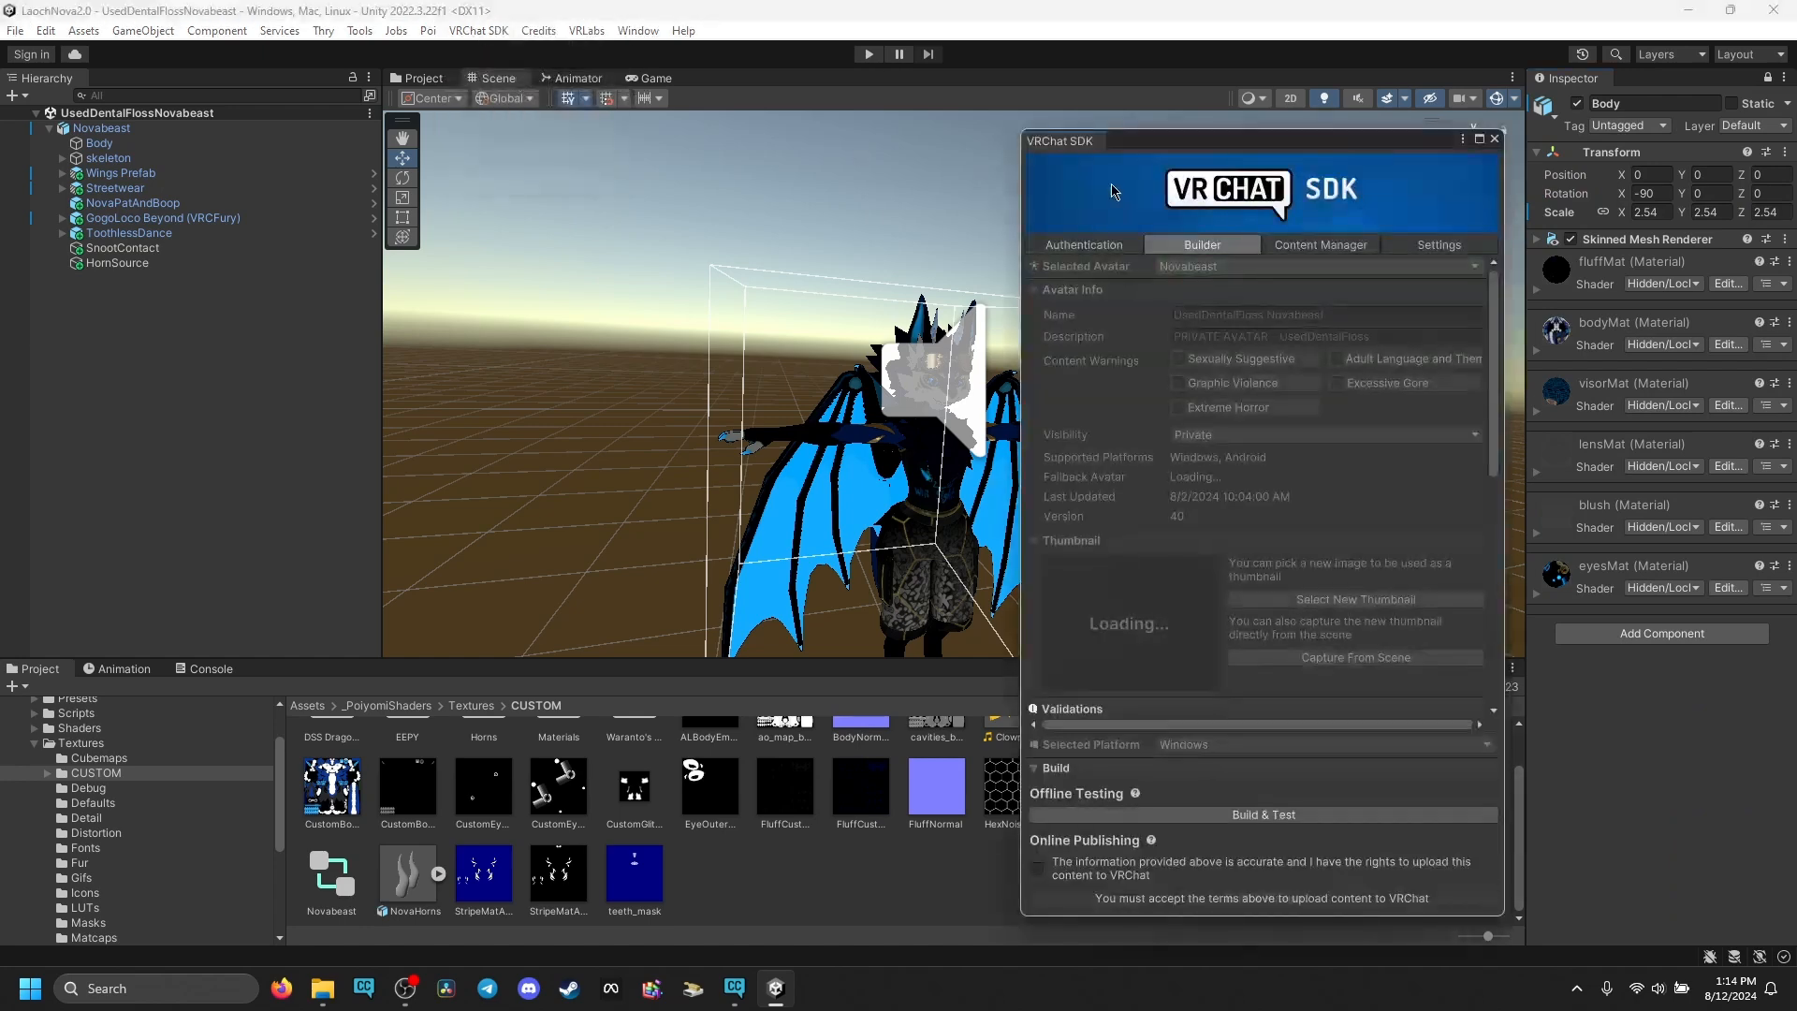
# - Review the avatar's performance validations in the SDK builder, including texture memory usage, and close the SDK window
pyautogui.click(1307, 246)
pyautogui.click(1203, 245)
pyautogui.scroll(-6, 1300, 488)
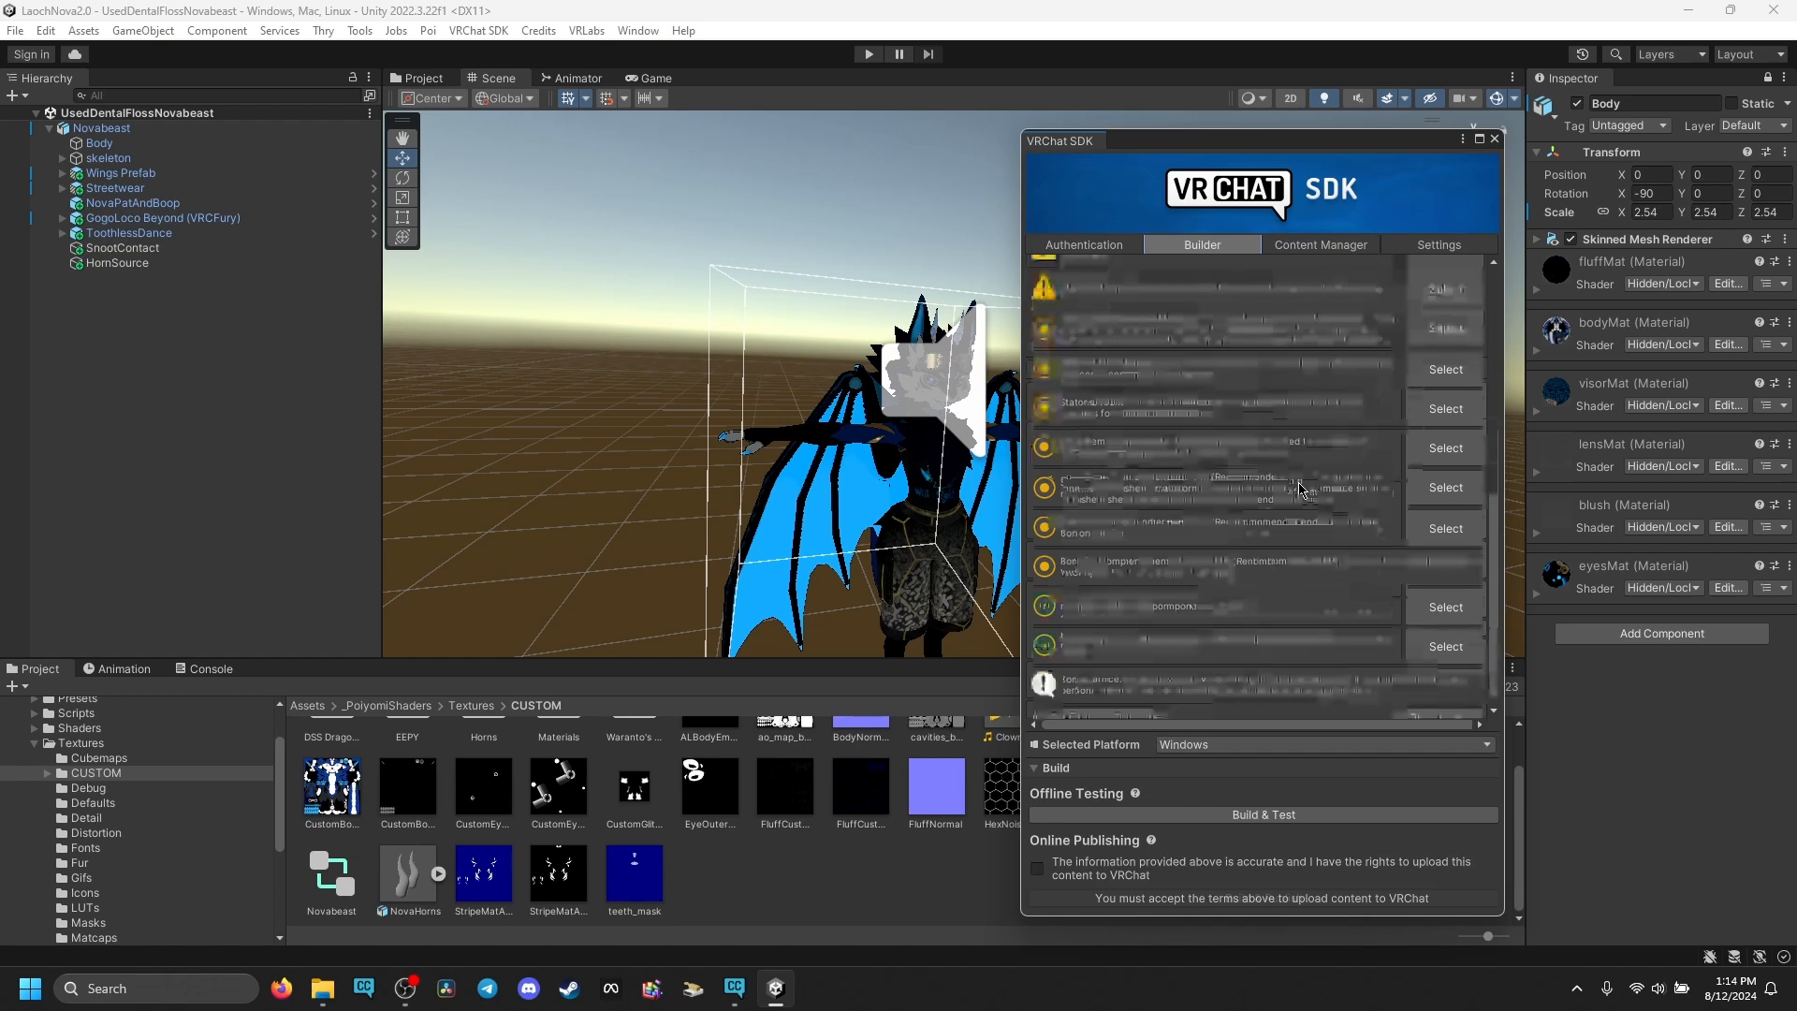
pyautogui.scroll(2, 1300, 489)
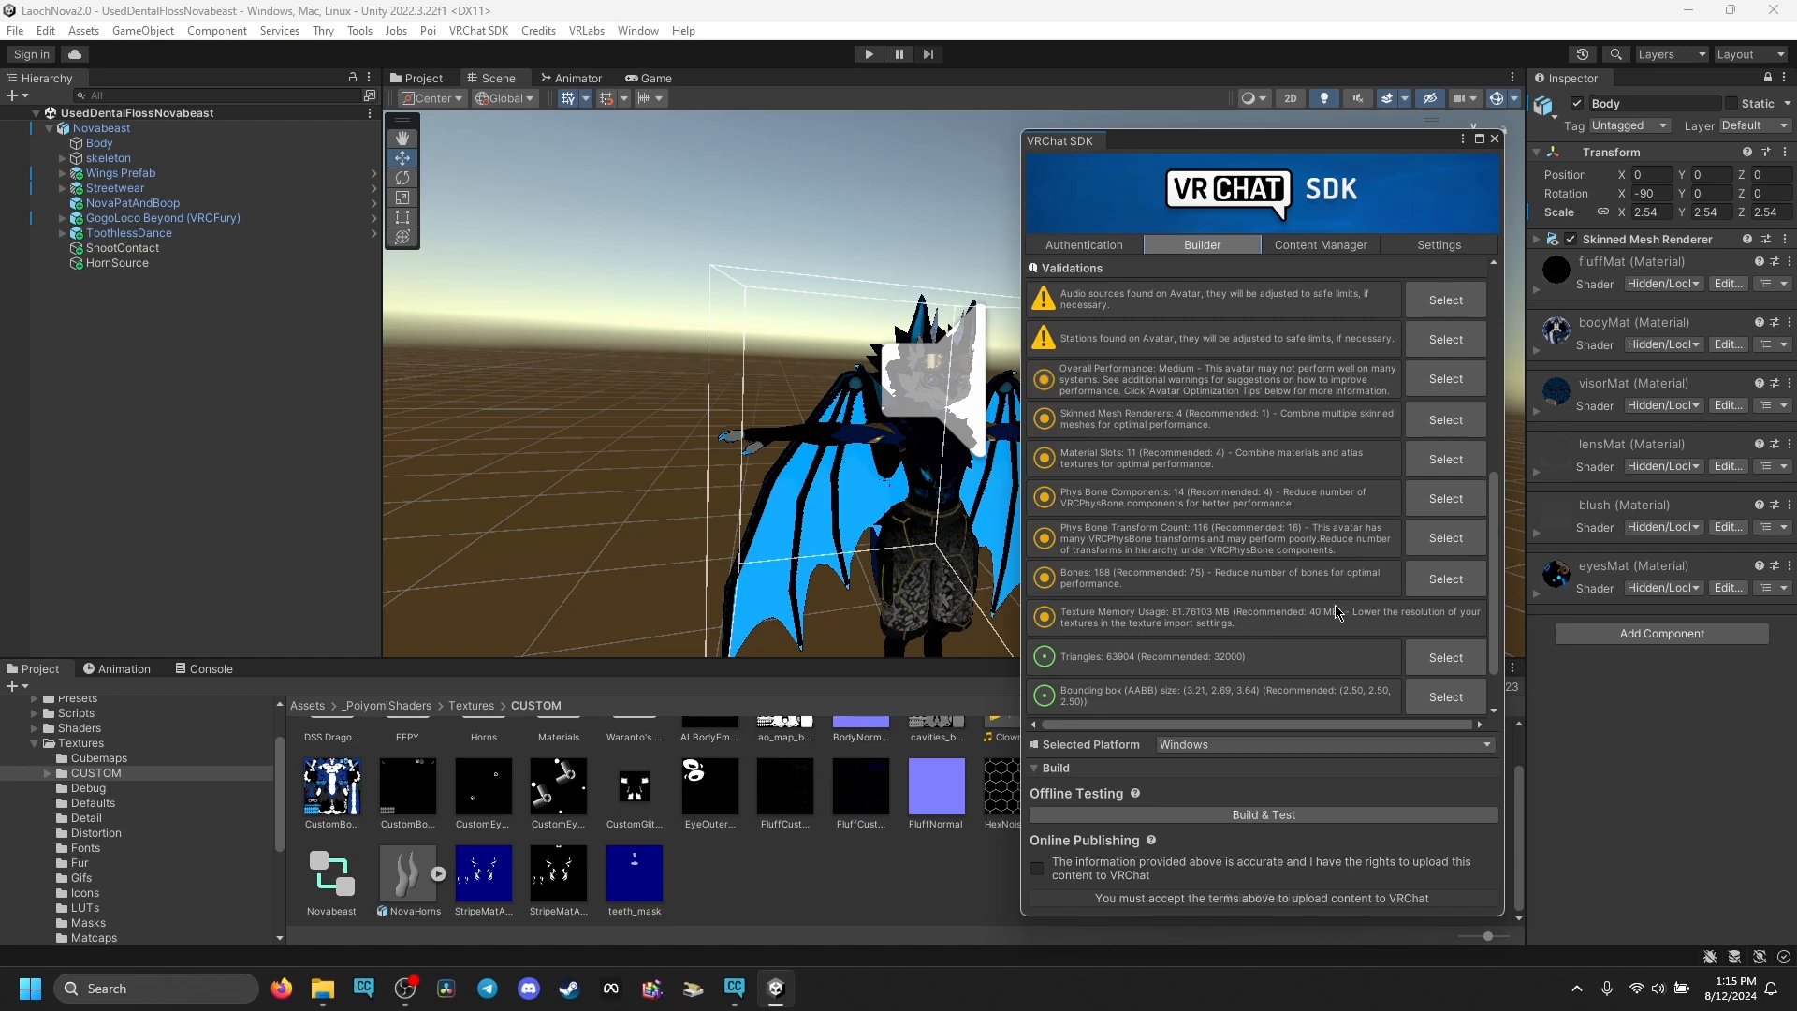
pyautogui.click(1494, 139)
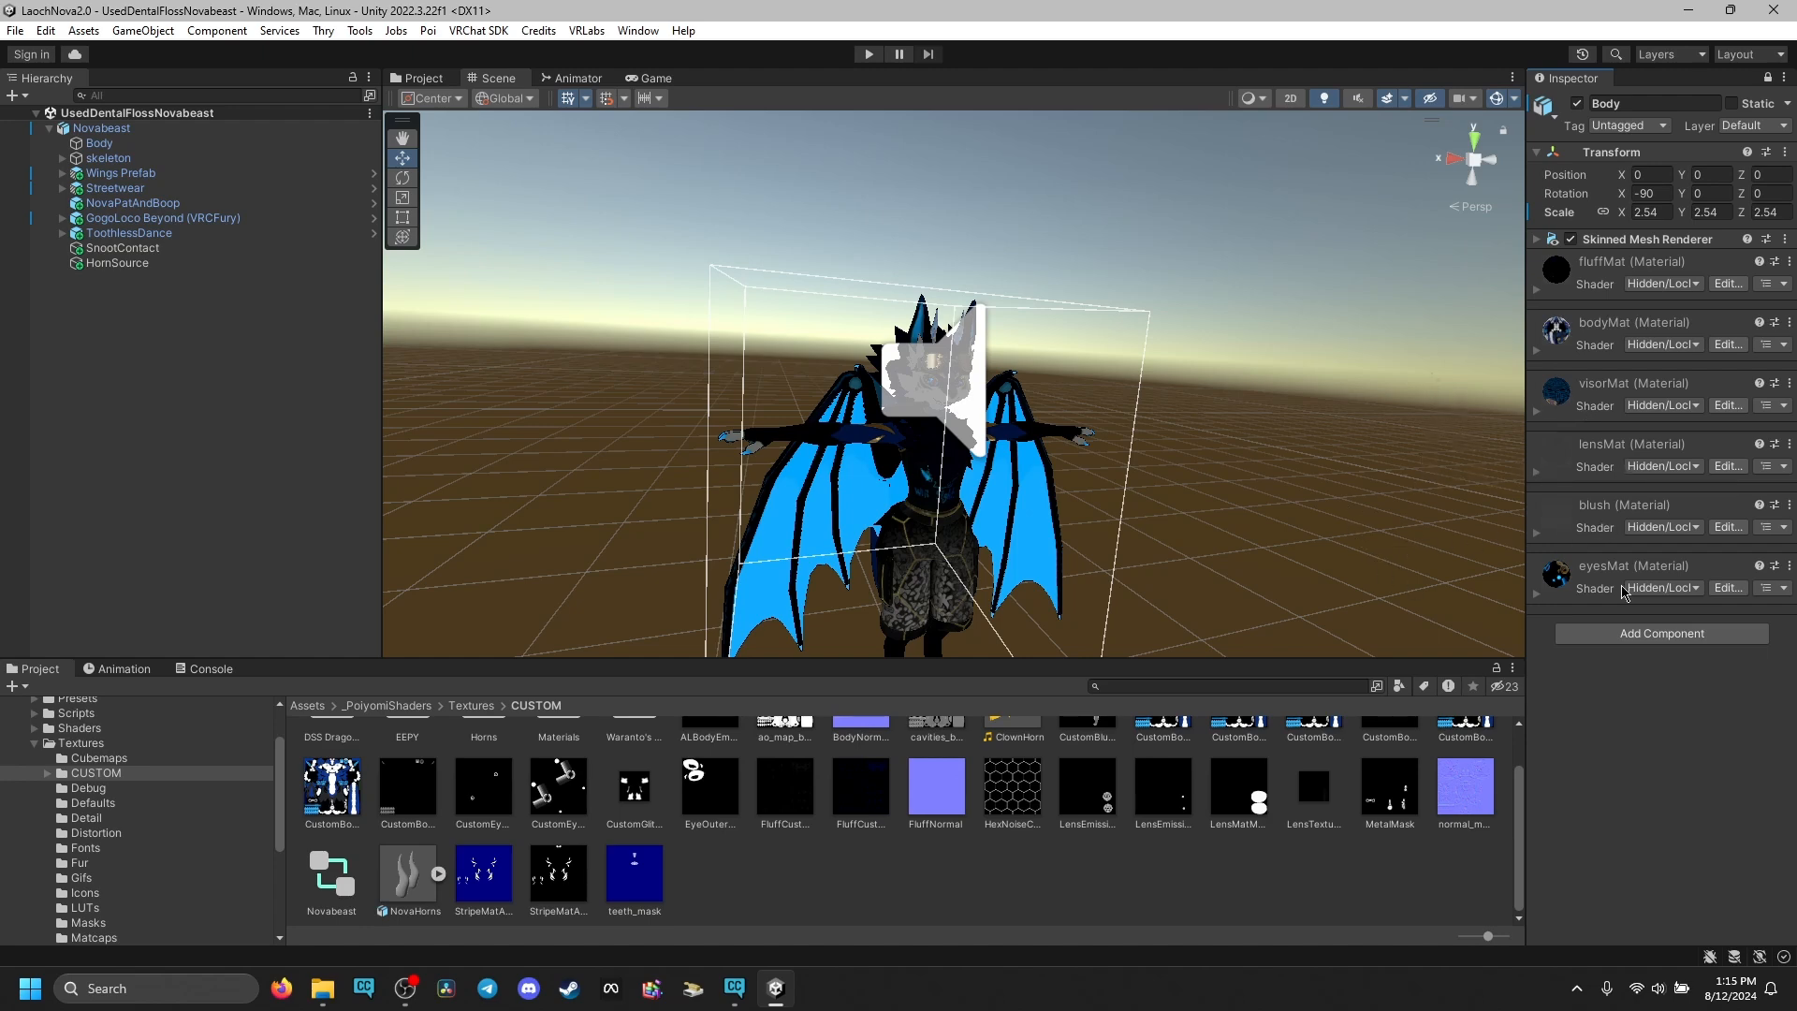
# - Unlock the Inspector and select the Shorts object inside the Streetwear prefab
pyautogui.click(107, 189)
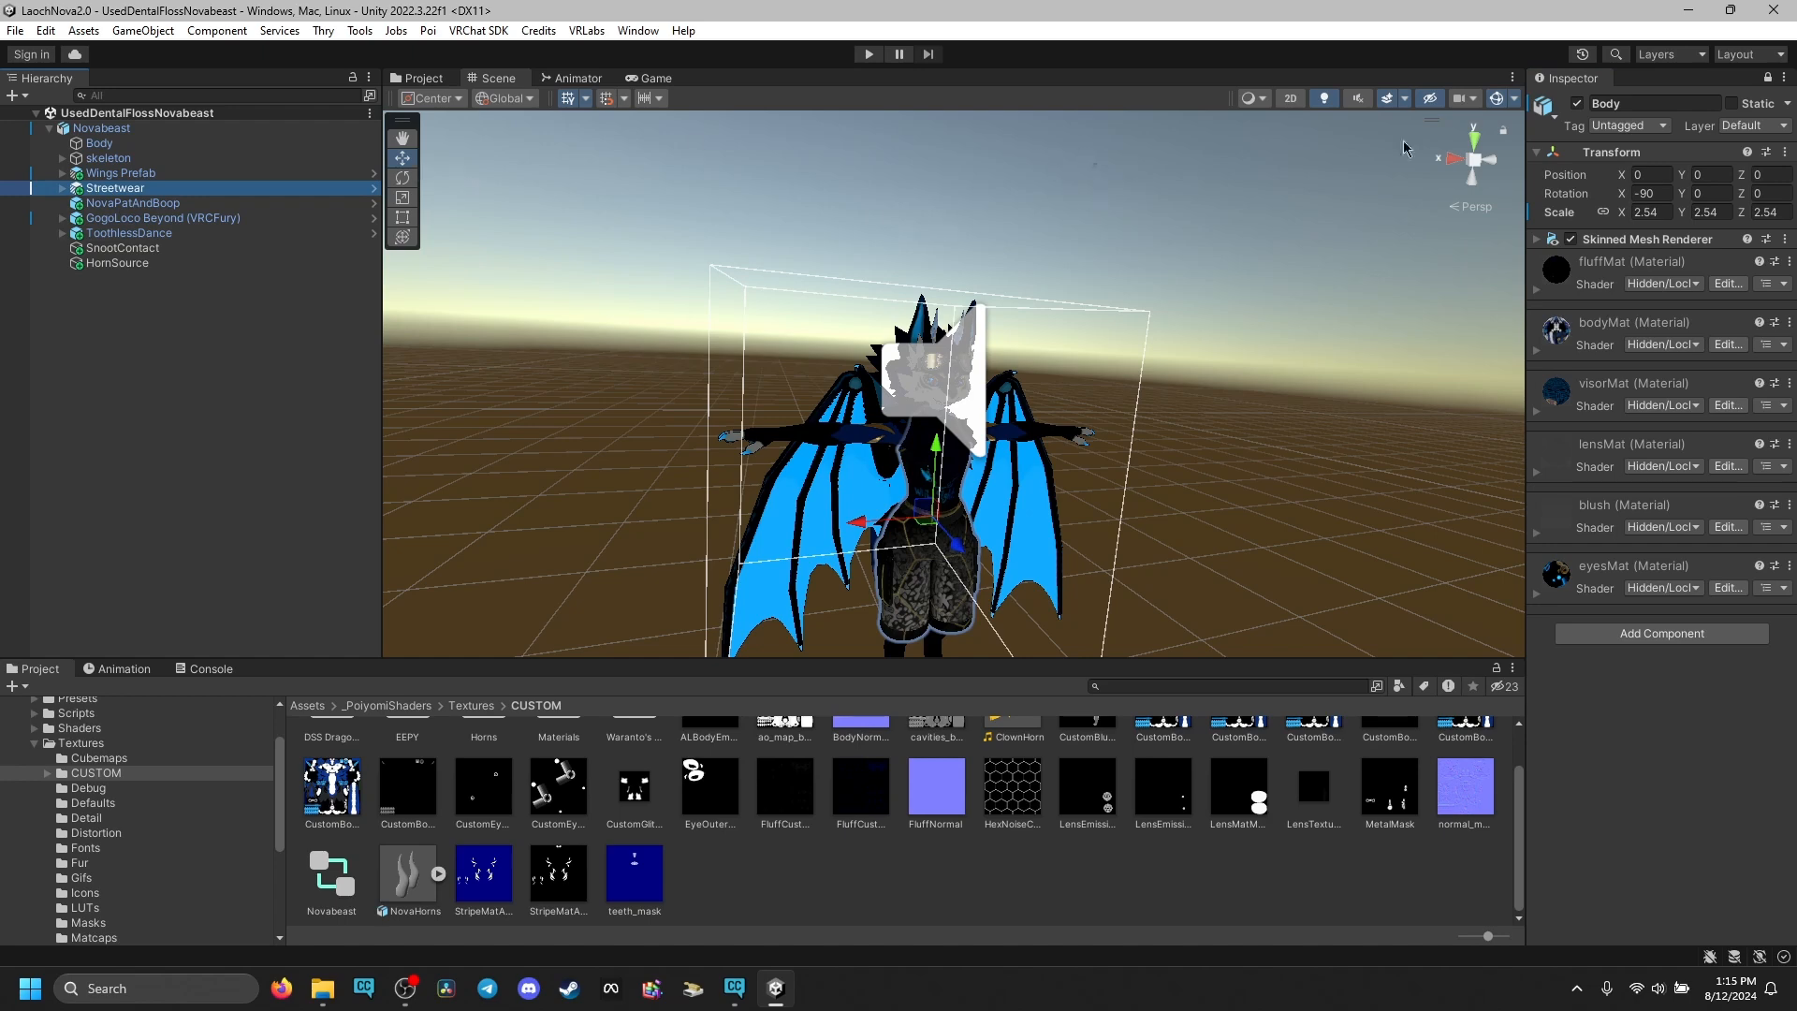
pyautogui.click(1766, 78)
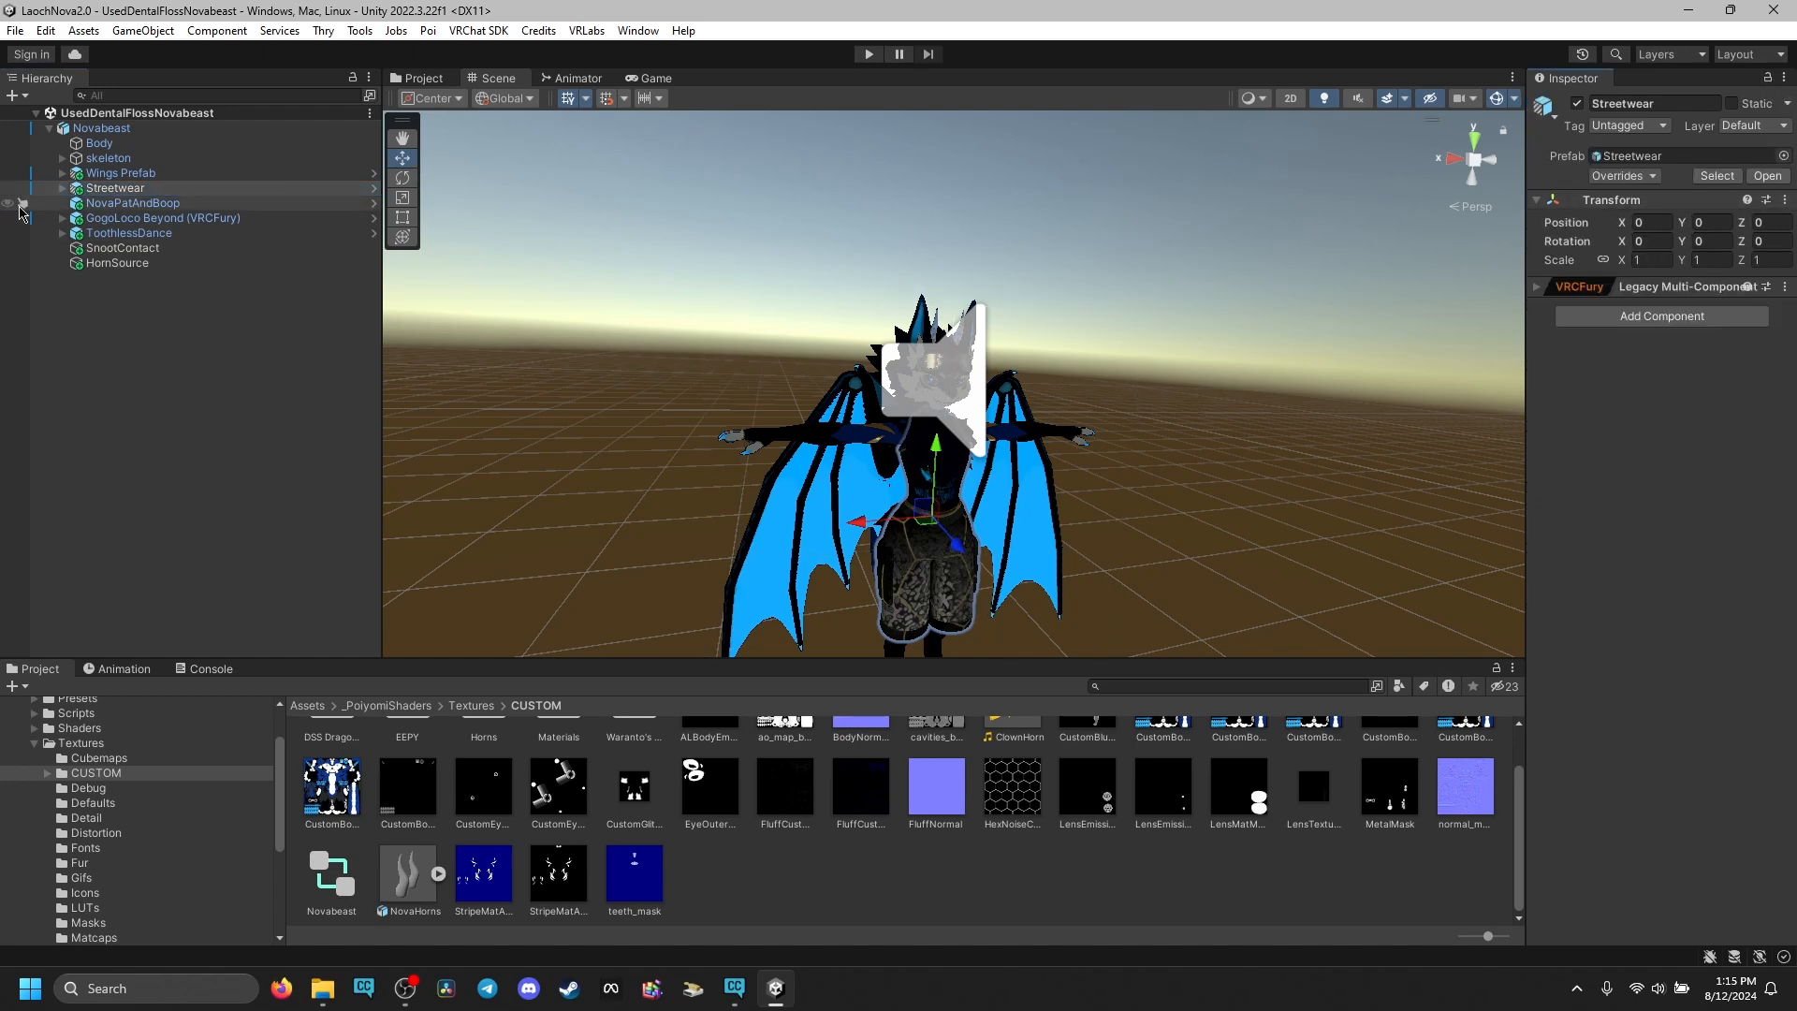
pyautogui.click(62, 188)
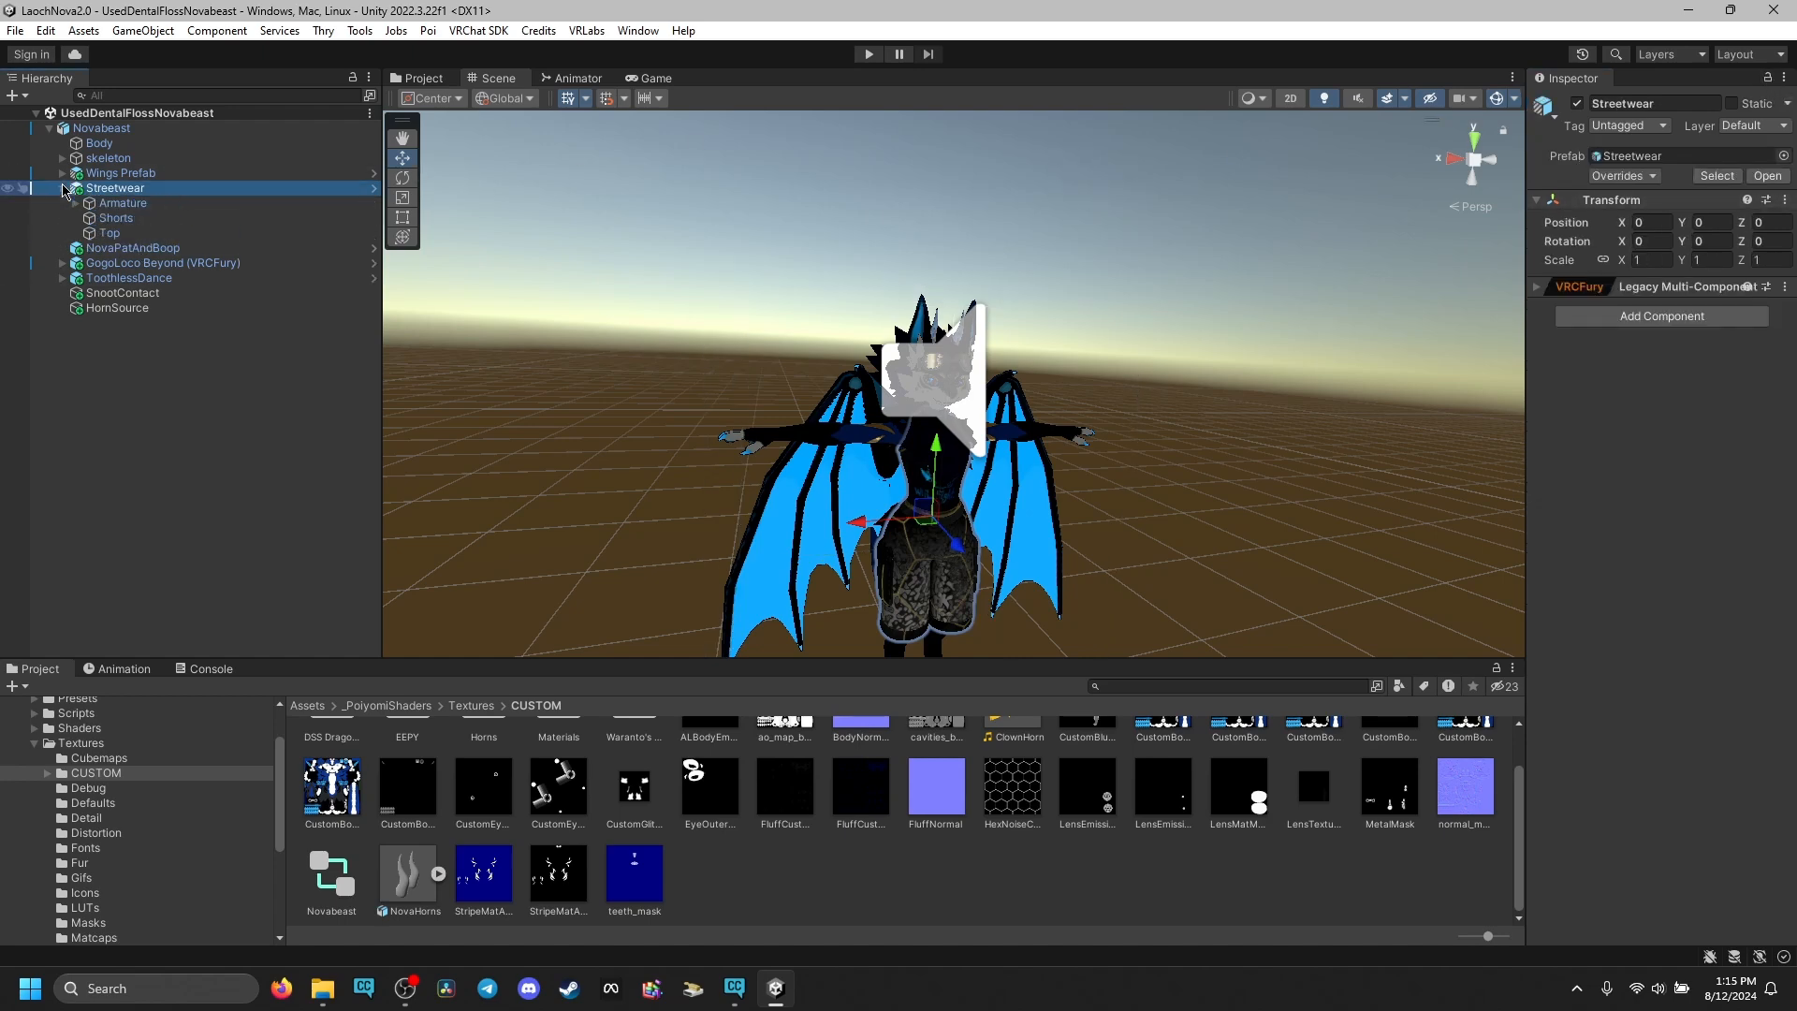
pyautogui.click(112, 219)
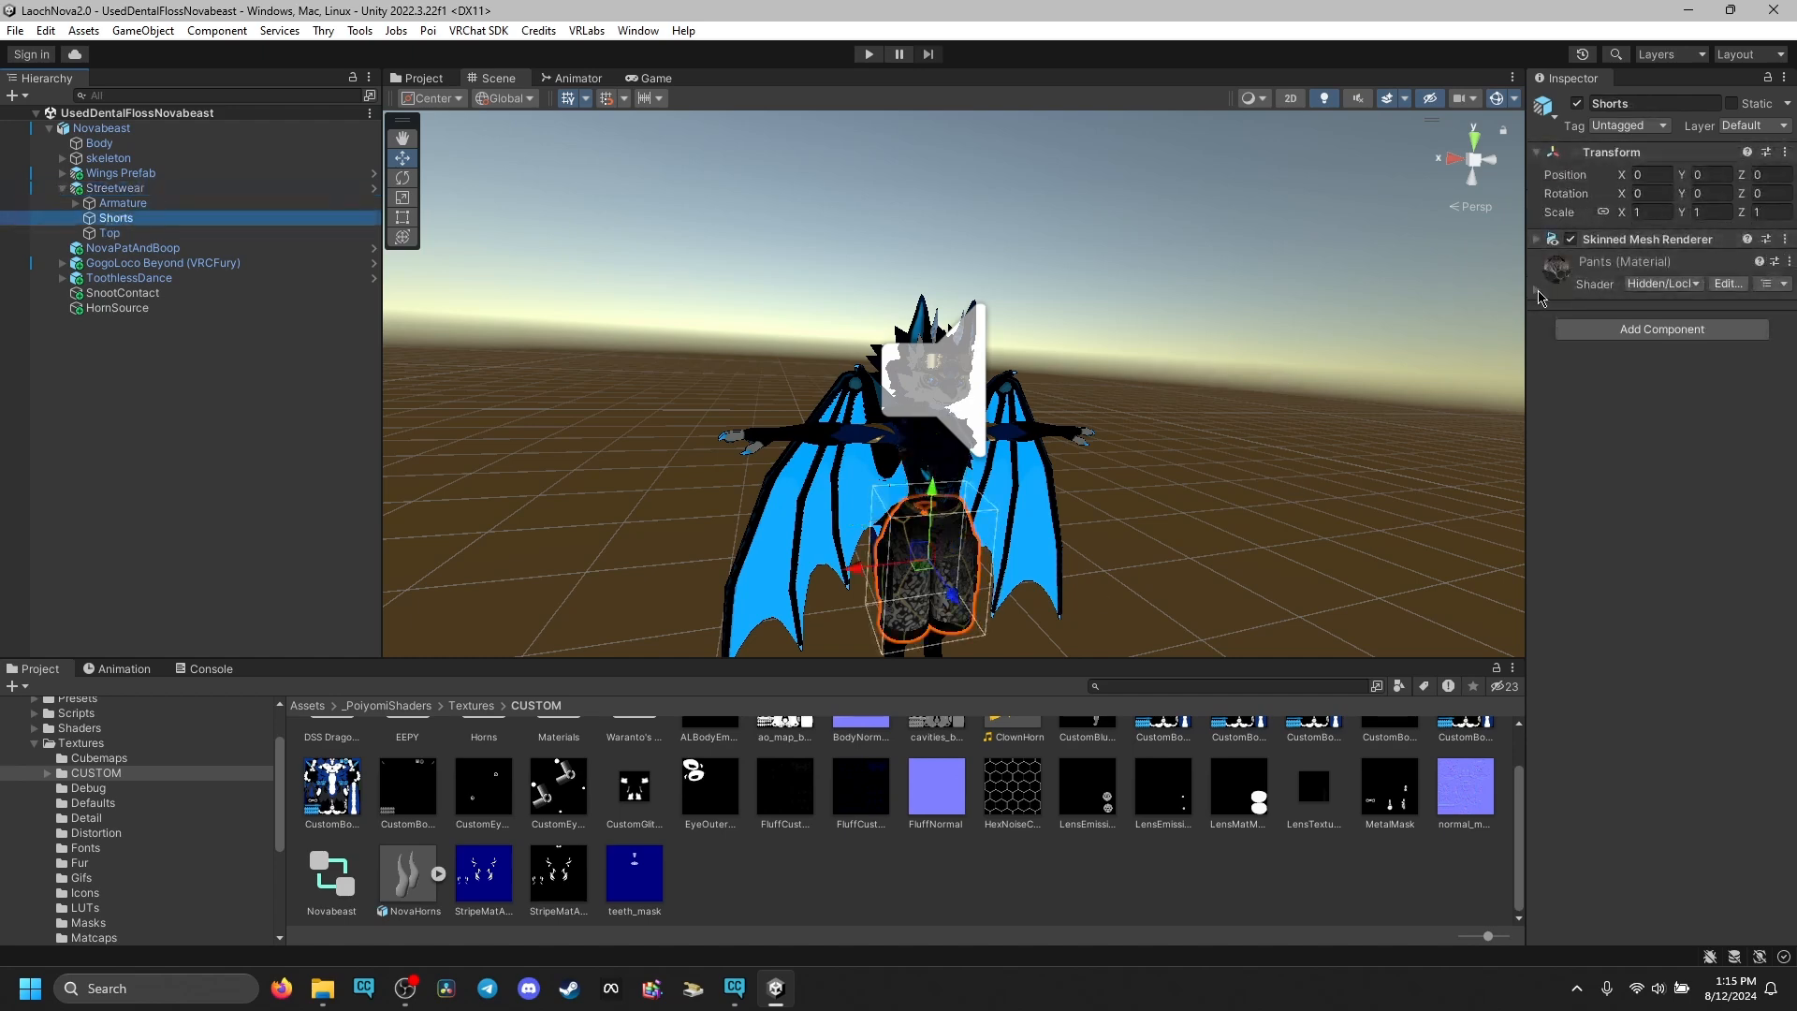
# - Expand the Pants material and examine the memory sizes of its textures
pyautogui.click(1537, 291)
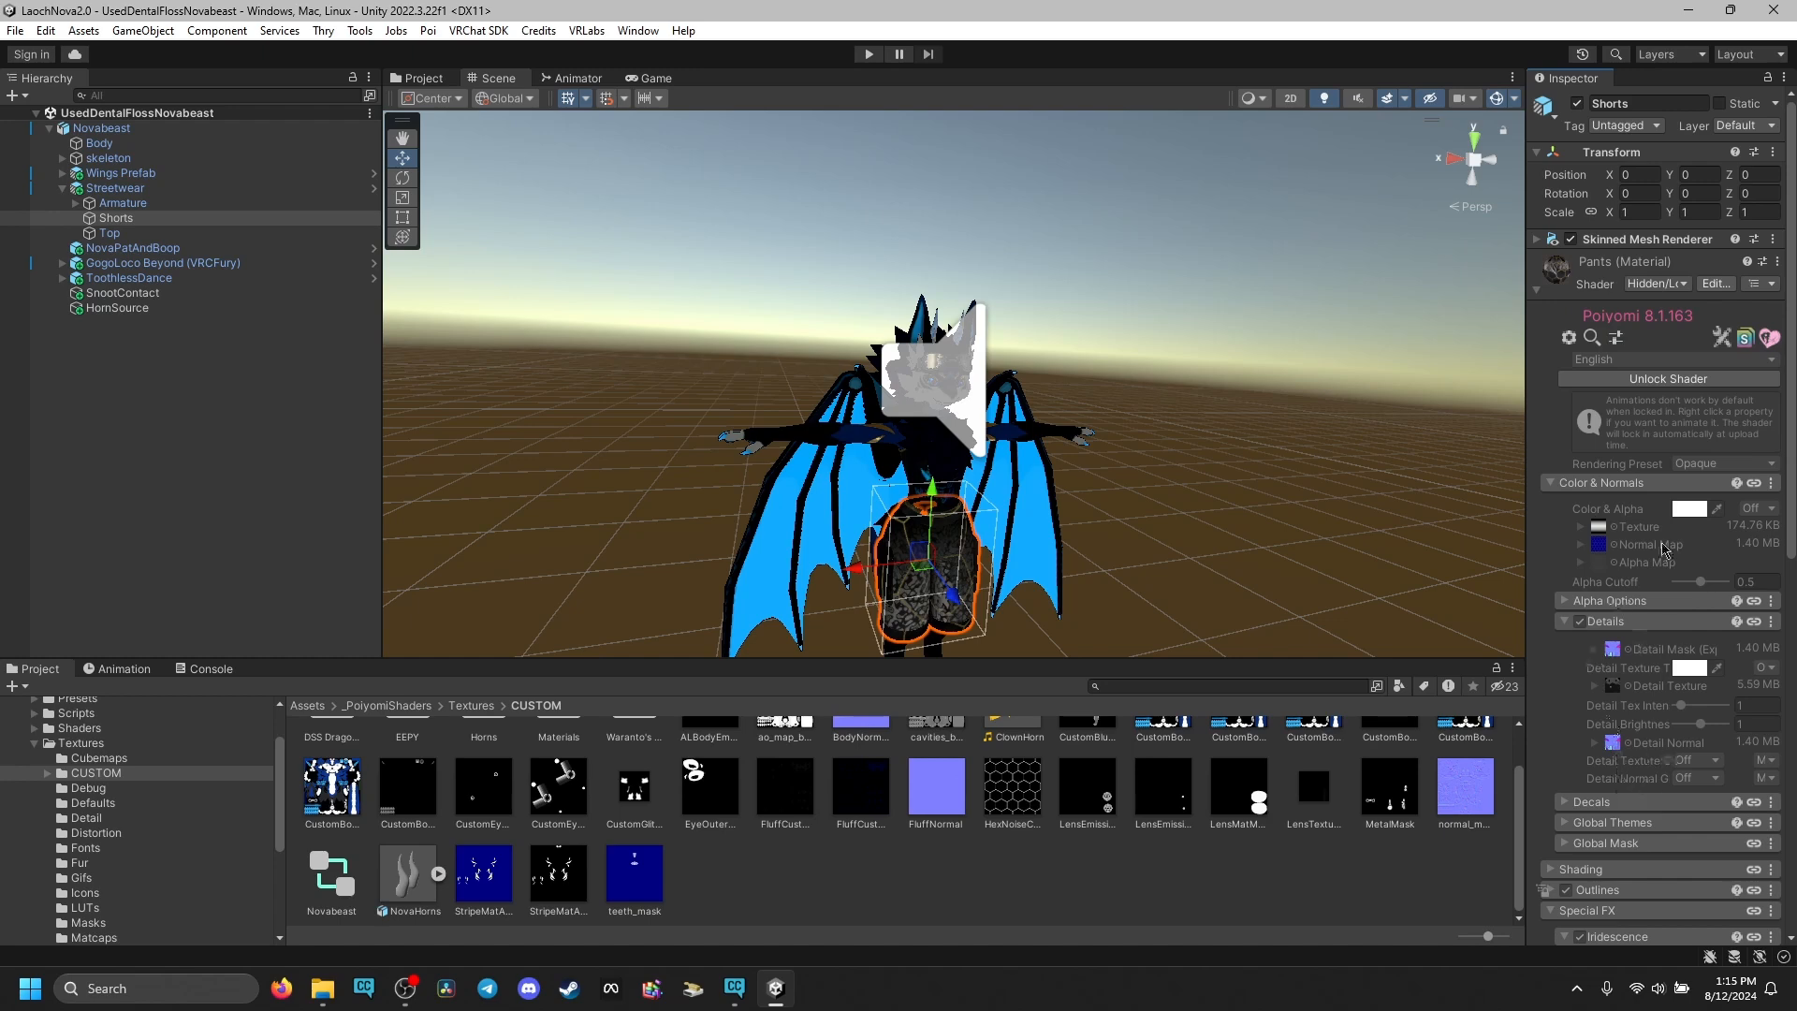
pyautogui.scroll(-3, 1546, 474)
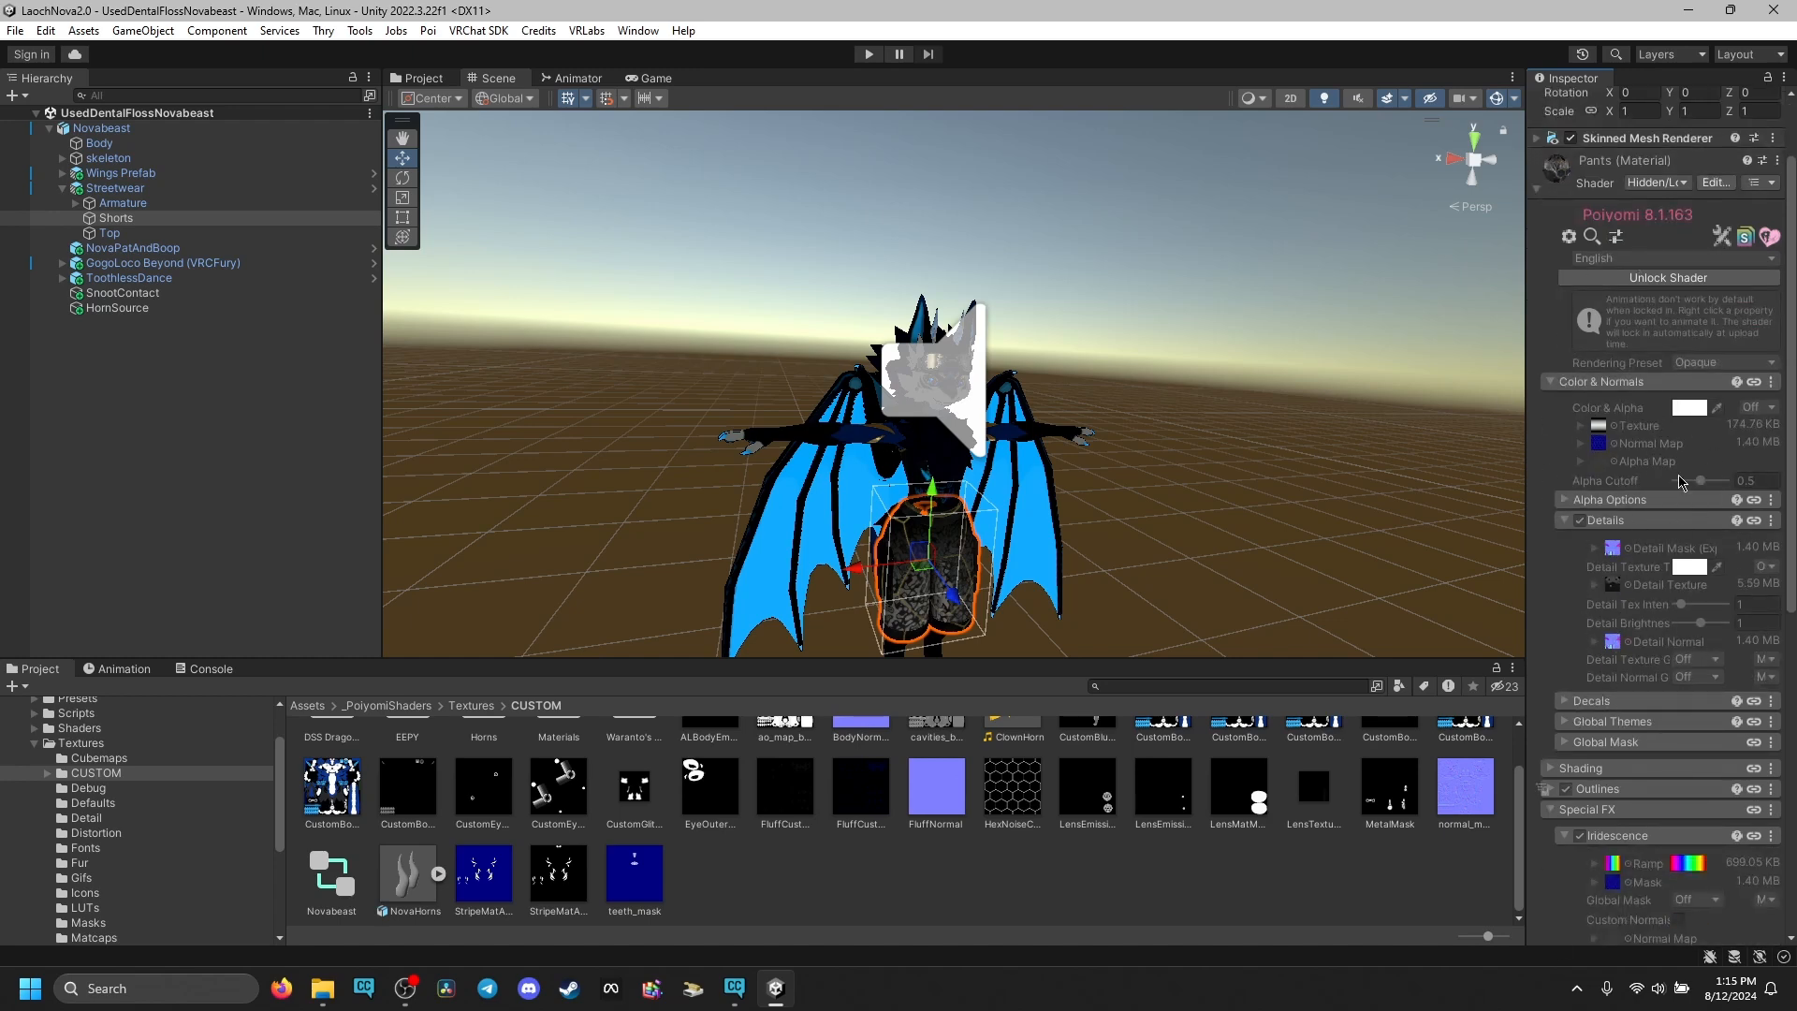
pyautogui.scroll(3, 1681, 481)
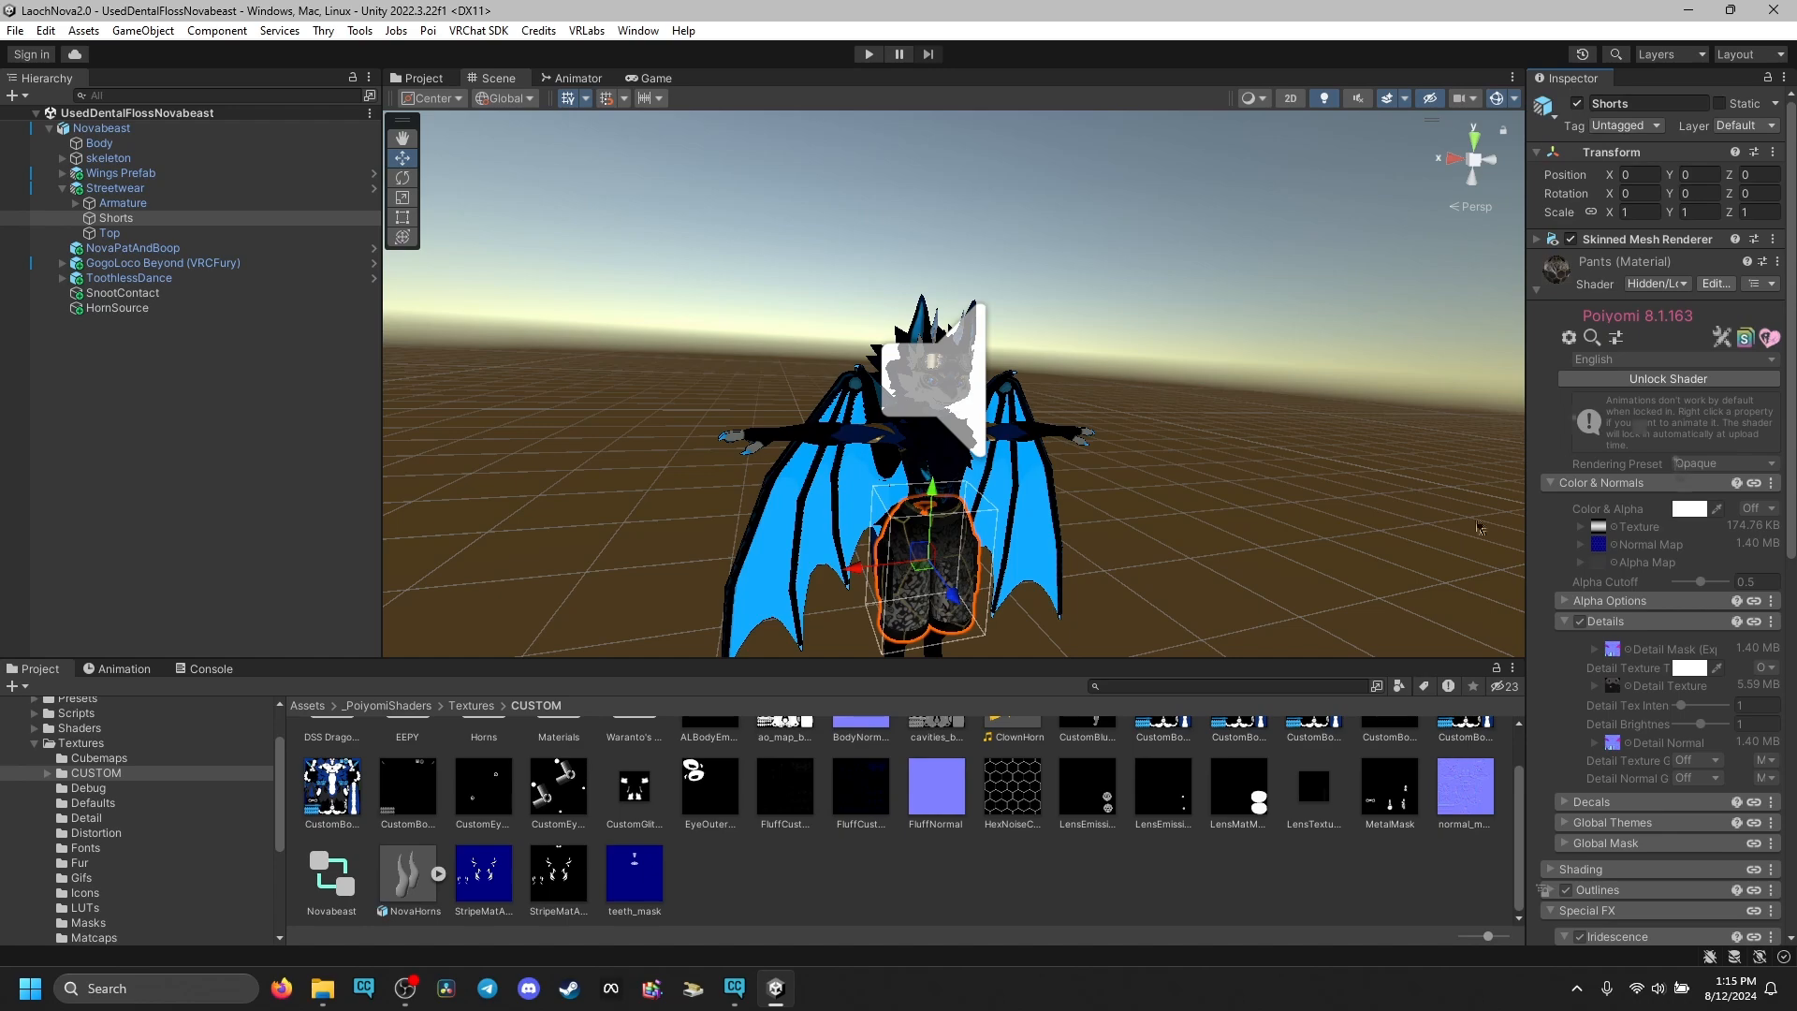
# - Inspect the avatar's face up close and check the CustomEyes texture's max size and compression in its import properties
pyautogui.click(1202, 419)
pyautogui.moveTo(1135, 418); pyautogui.dragTo(1090, 456, button='right')
pyautogui.press('w')
pyautogui.press('s')
pyautogui.press('w')
pyautogui.press('s')
pyautogui.press('w')
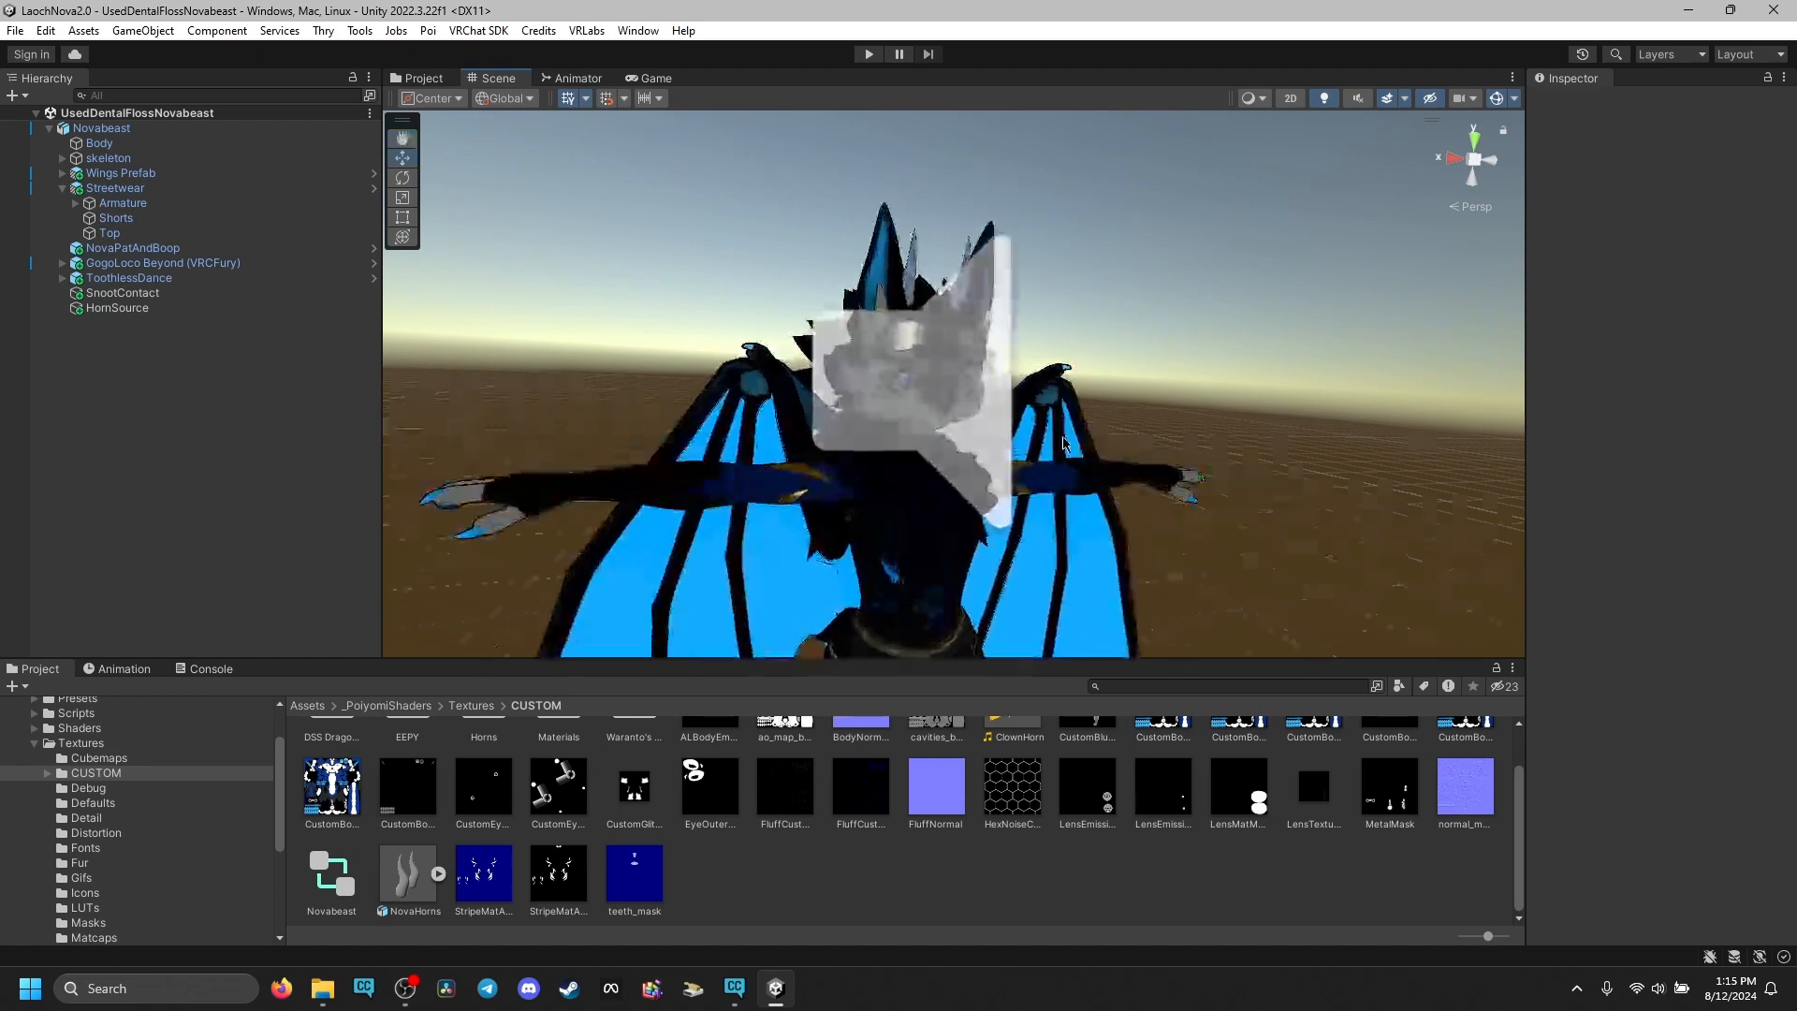
pyautogui.rightClick(553, 795)
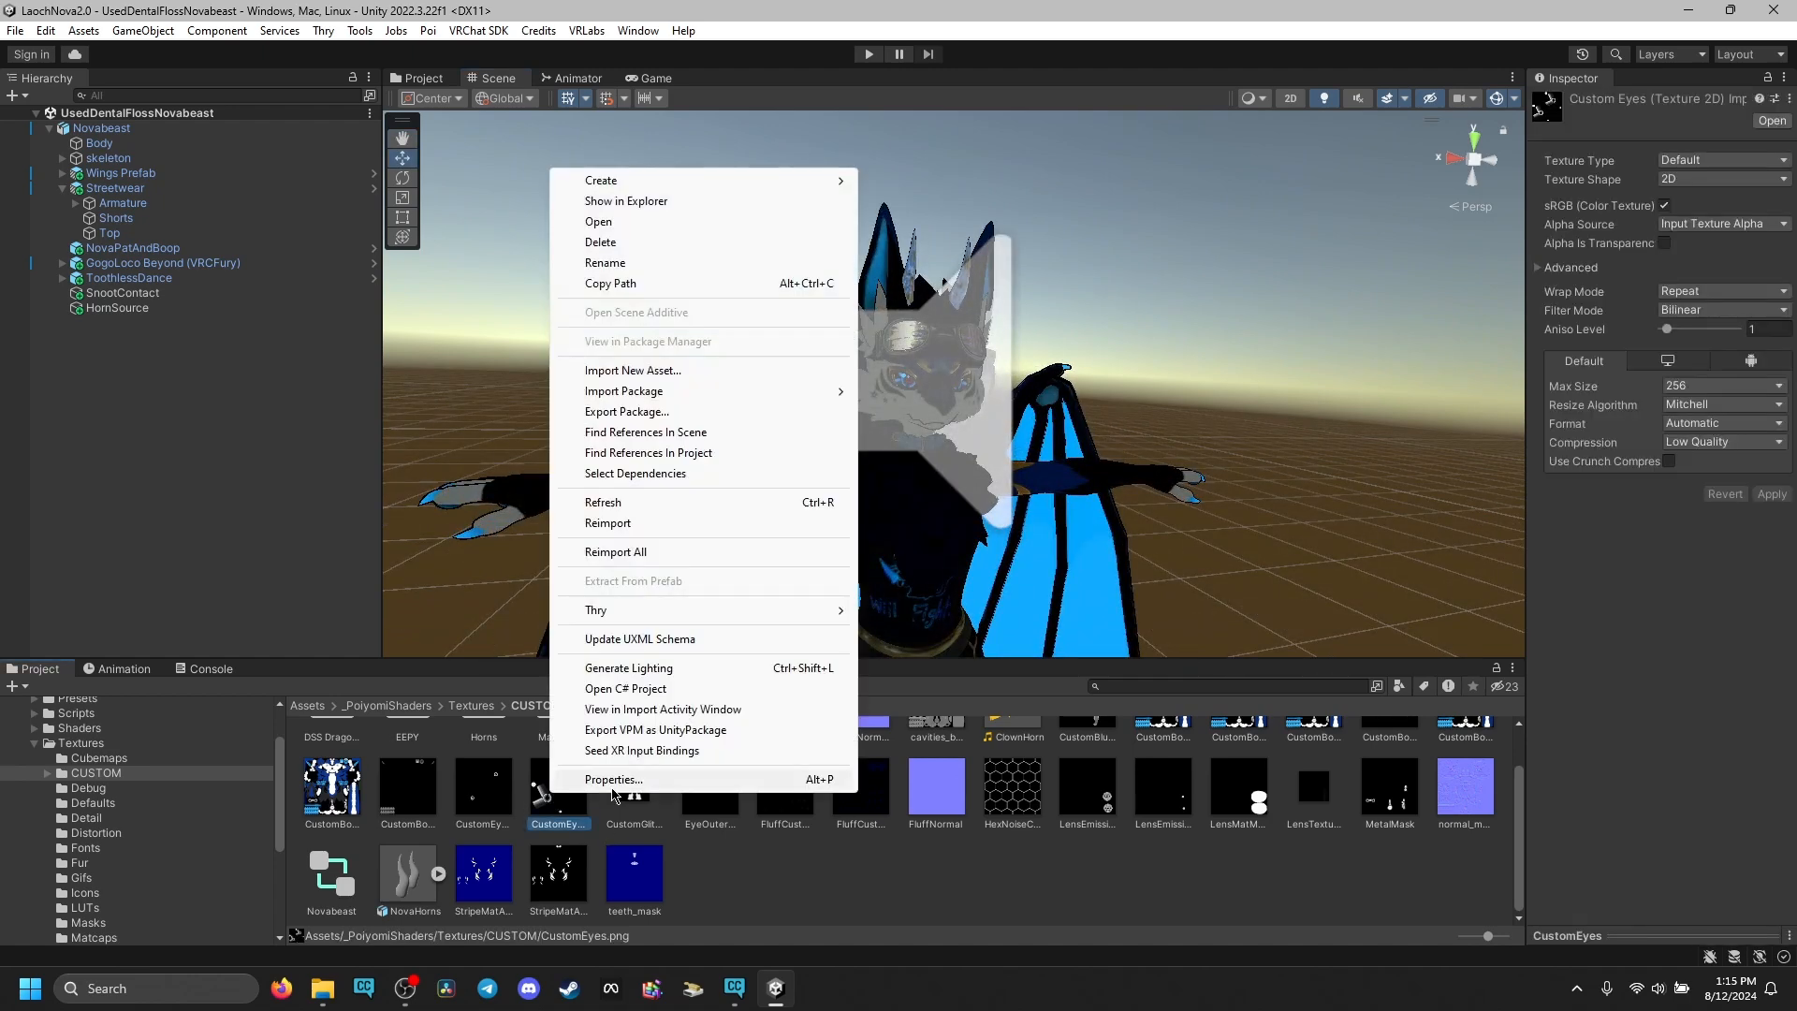
pyautogui.click(633, 780)
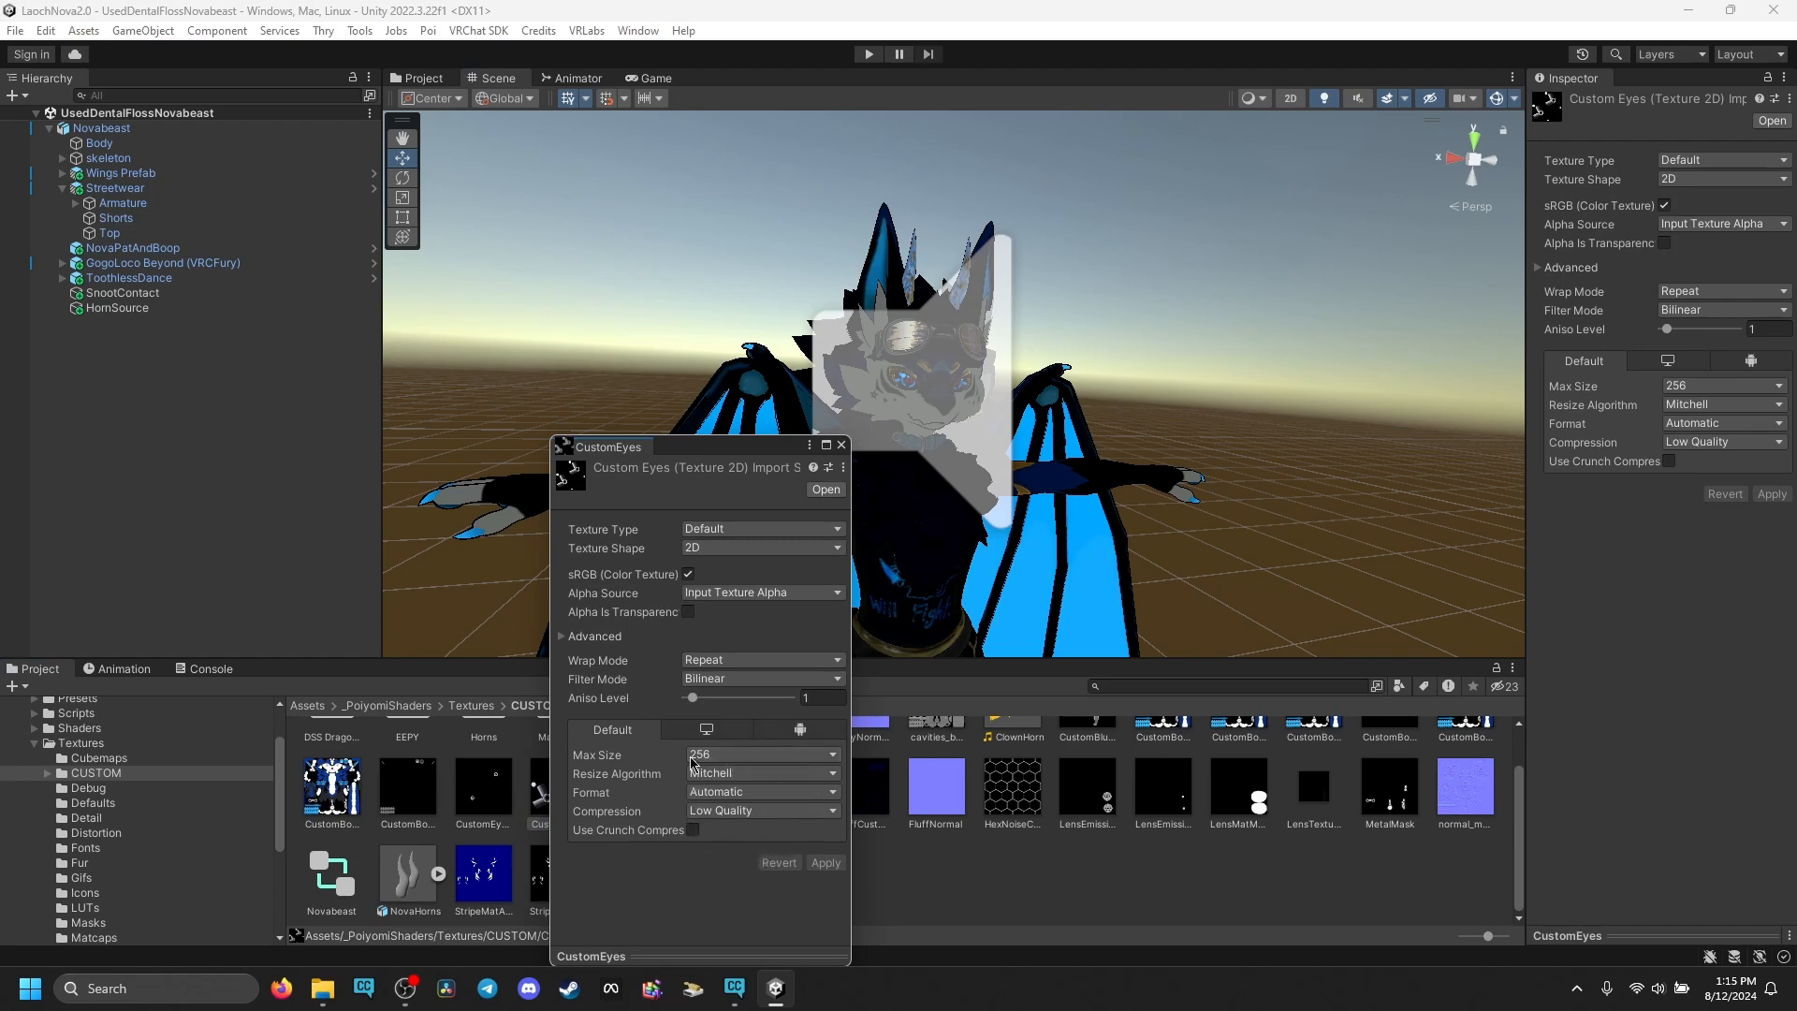
pyautogui.click(841, 445)
# - Examine the avatar's texture quality in the scene from close up and from farther away
pyautogui.moveTo(985, 400); pyautogui.dragTo(1030, 426, button='right')
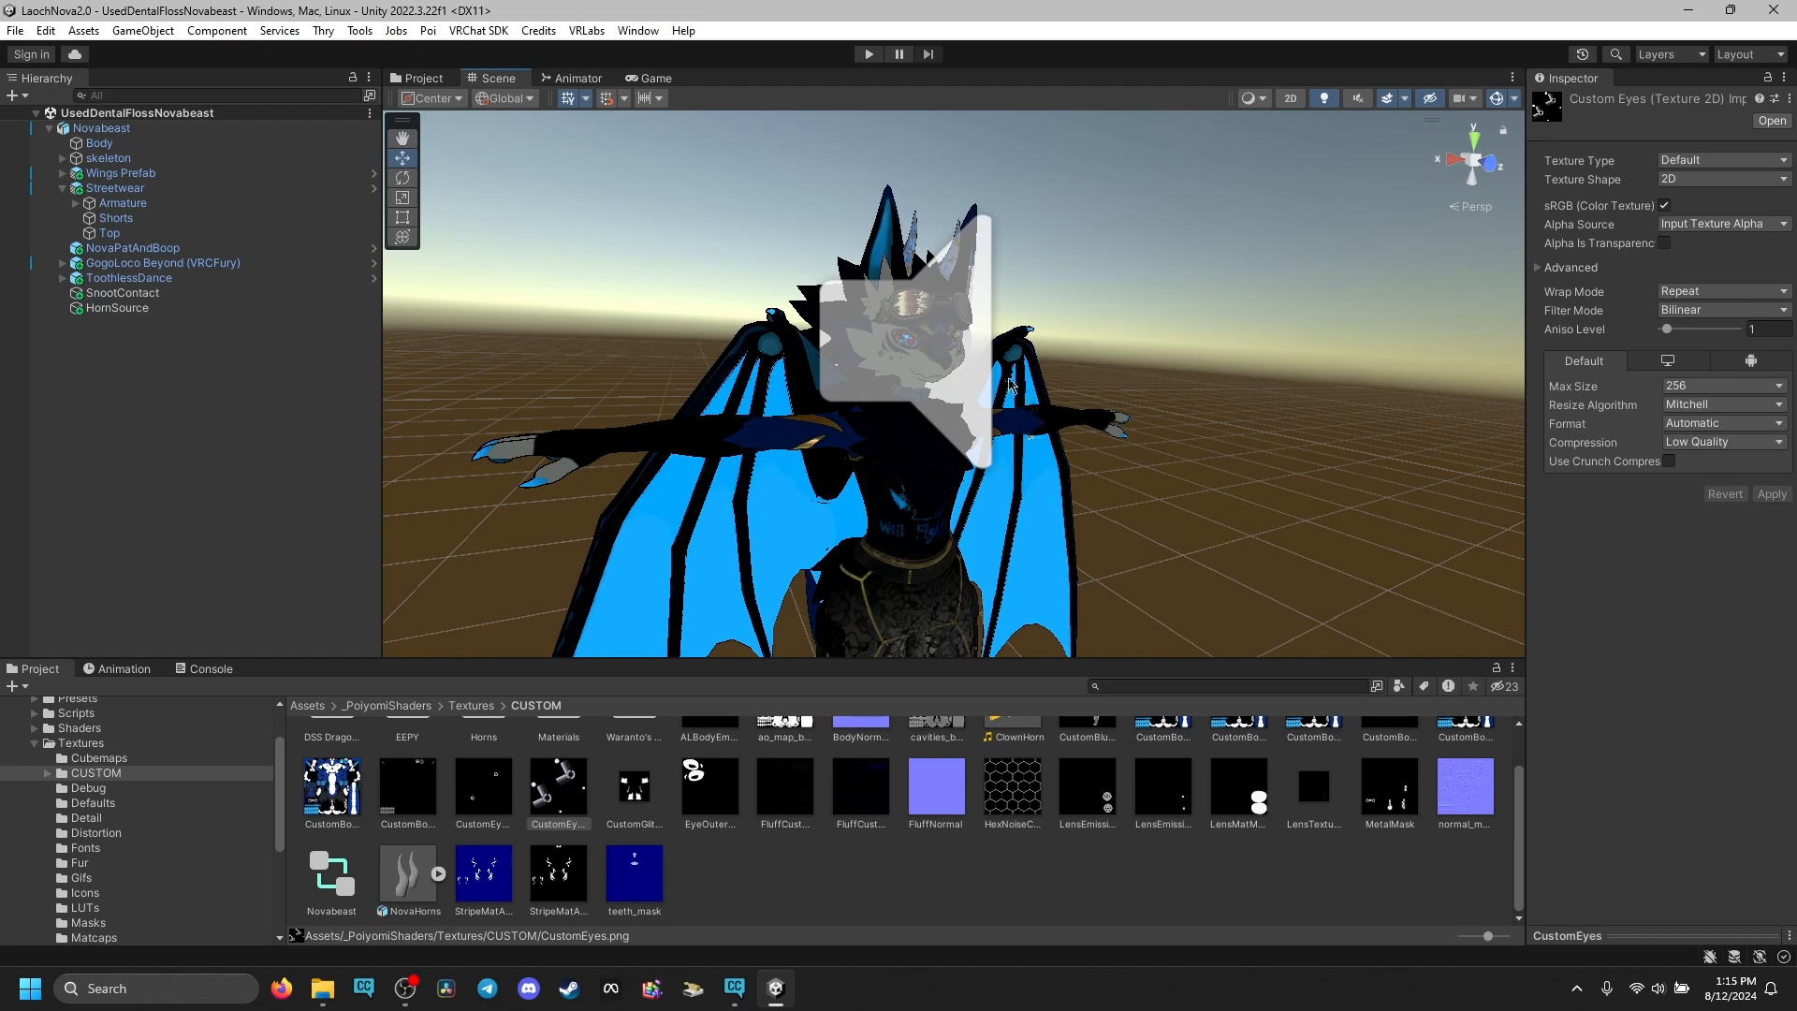
pyautogui.press('s')
pyautogui.moveTo(1144, 381); pyautogui.dragTo(1114, 415, button='right')
pyautogui.press('w')
pyautogui.press('s')
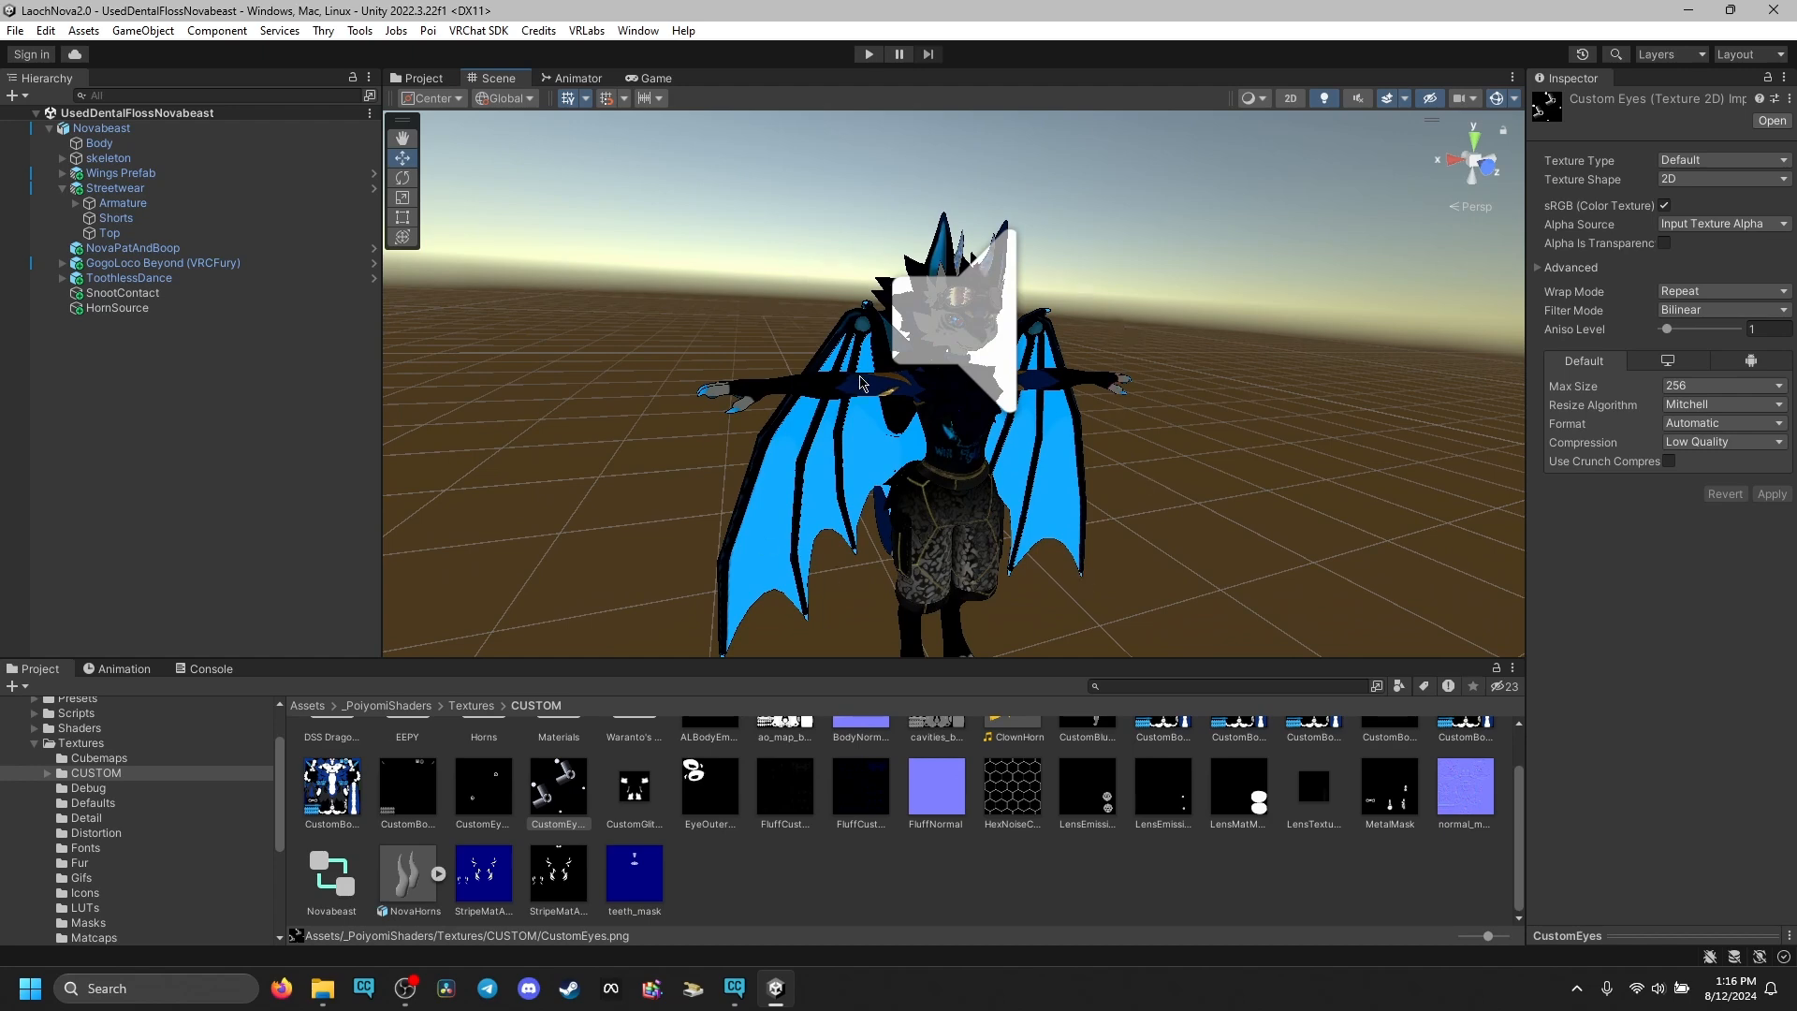
pyautogui.moveTo(1005, 311); pyautogui.dragTo(1008, 305, button='right')
pyautogui.press('w')
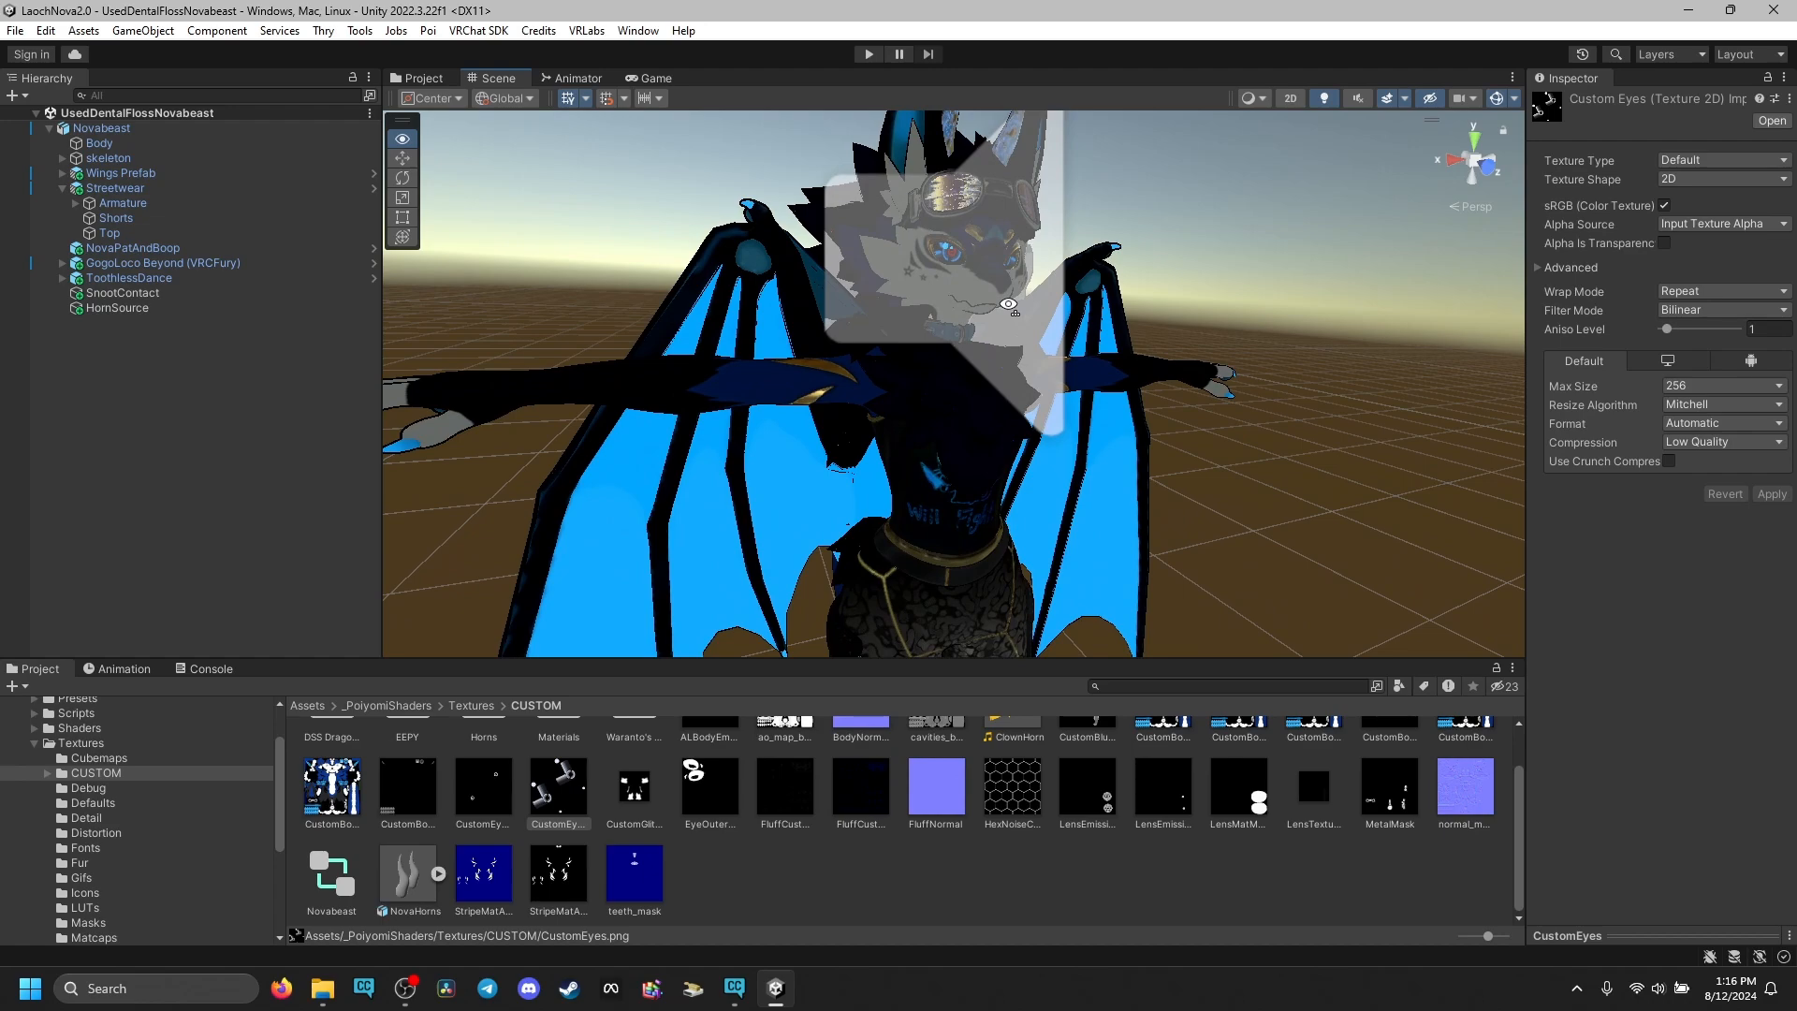
pyautogui.moveTo(1008, 304); pyautogui.dragTo(965, 317, button='right')
pyautogui.press('s')
pyautogui.moveTo(895, 465); pyautogui.dragTo(903, 424, button='right')
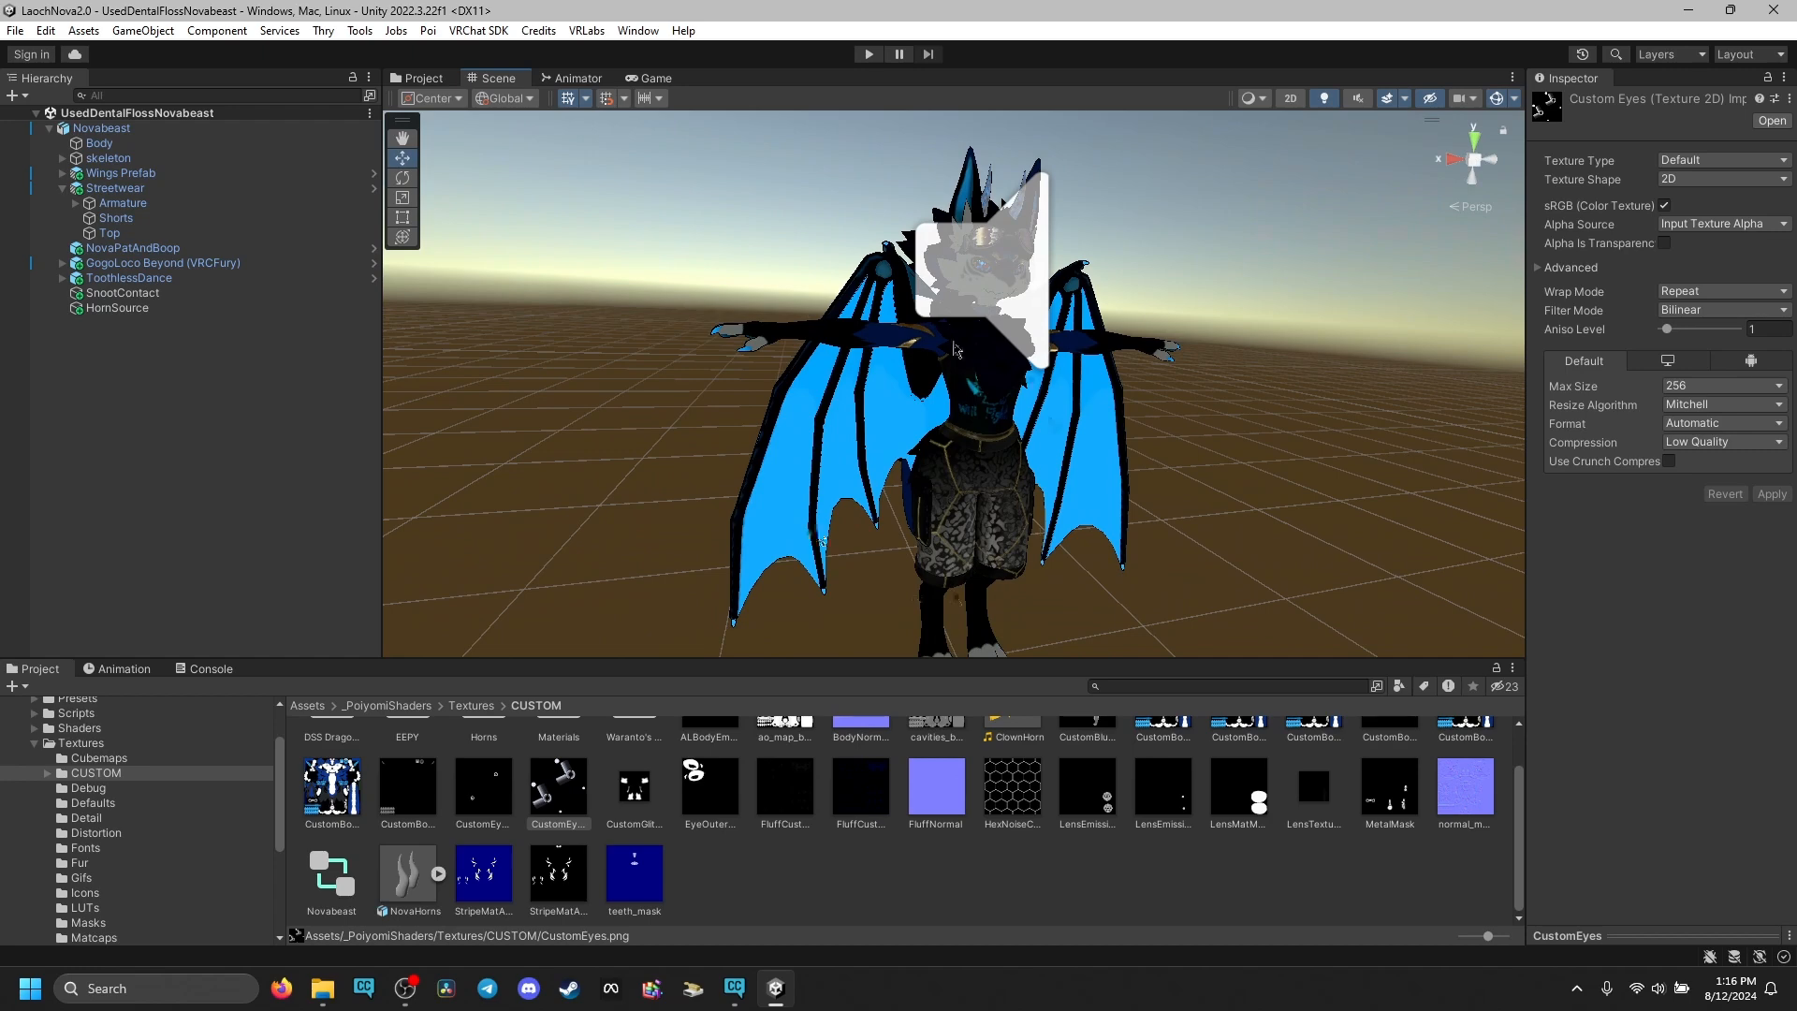
# - Check the EyeOuterMaskFIXED texture's max size and compression in its import properties and close them
pyautogui.rightClick(714, 775)
pyautogui.click(779, 759)
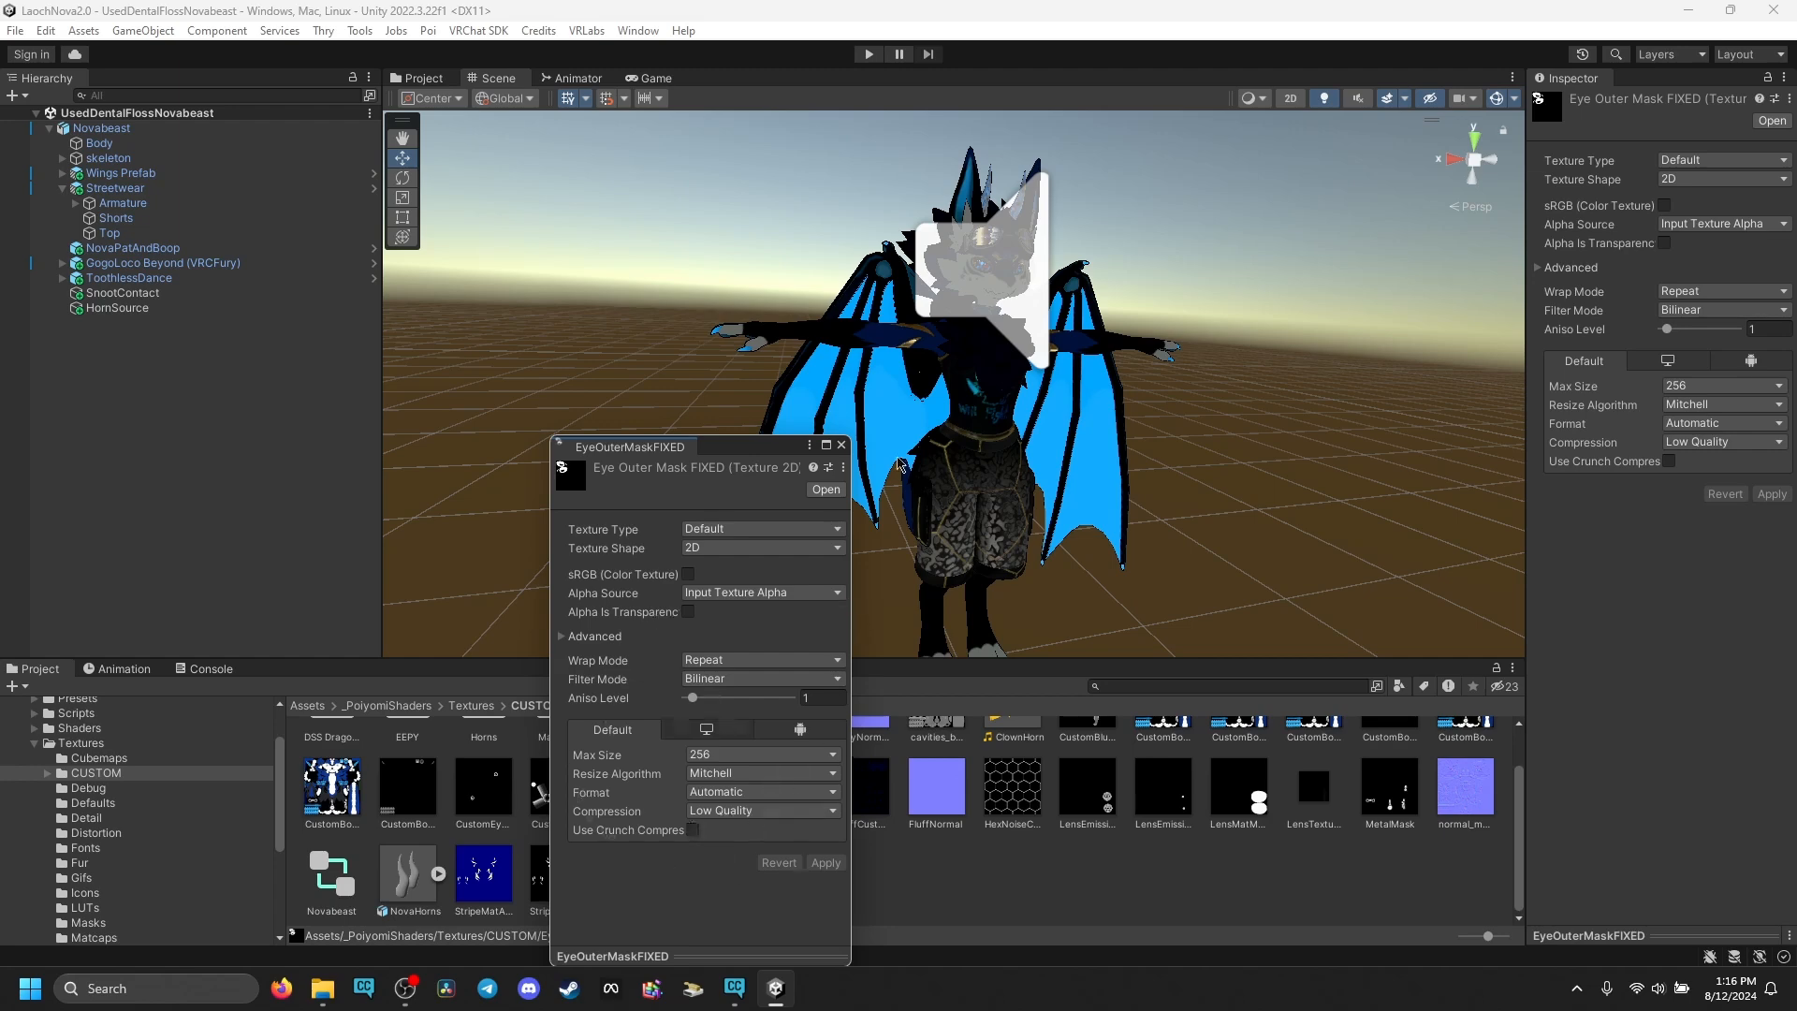
pyautogui.click(840, 445)
pyautogui.moveTo(1131, 416); pyautogui.dragTo(1130, 415, button='right')
pyautogui.press('s')
pyautogui.press('w')
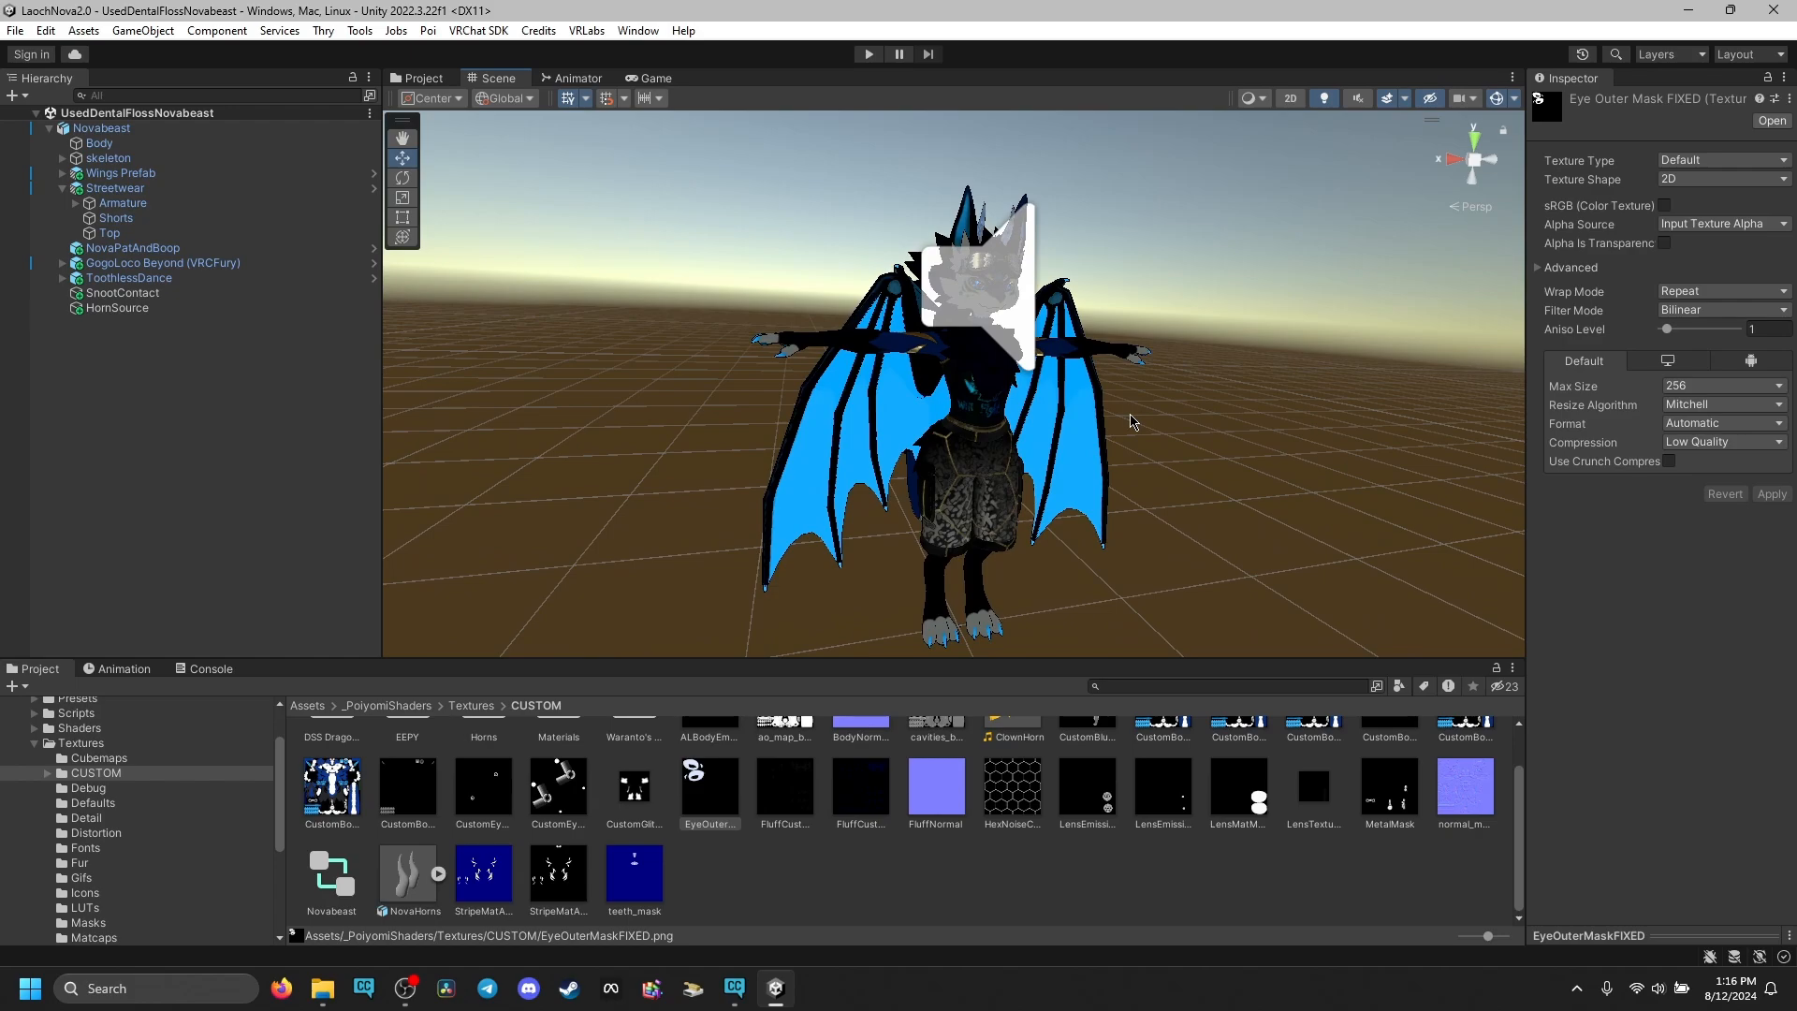